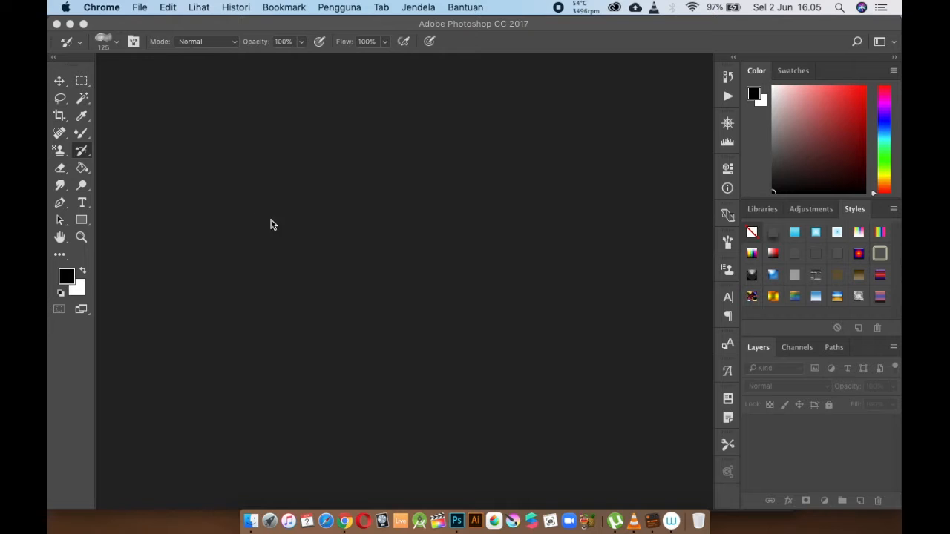
- Look through the stamp and brush tool groups and activate the Clone Stamp tool
left_click(59, 154)
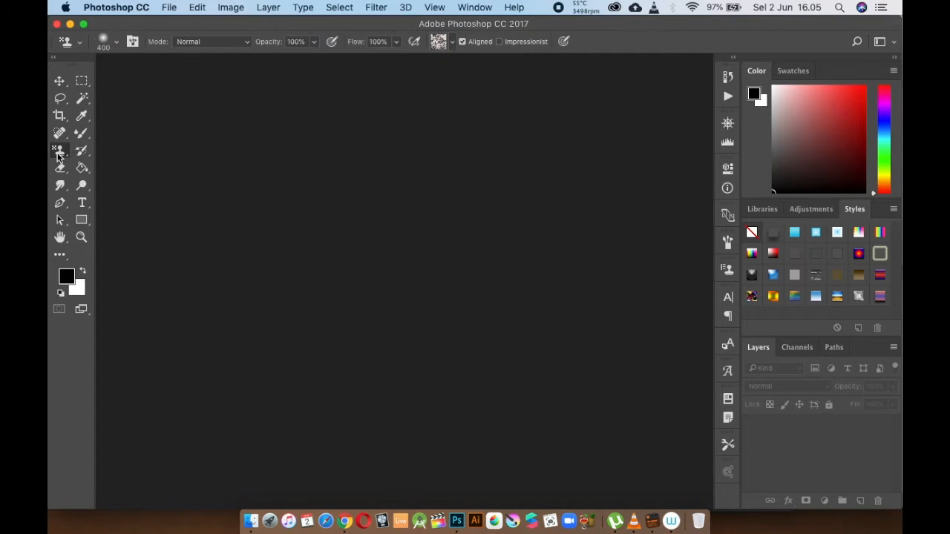
left_click(60, 151)
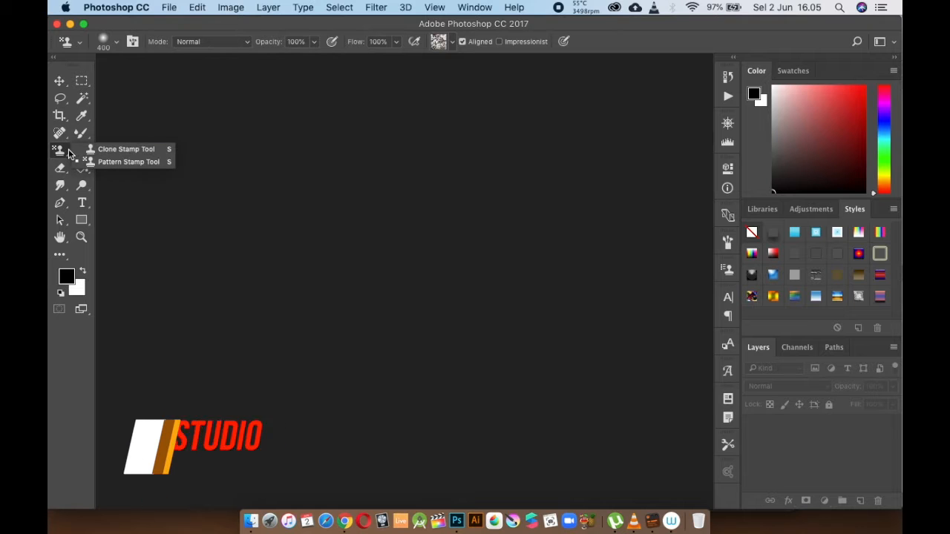
left_click(81, 133)
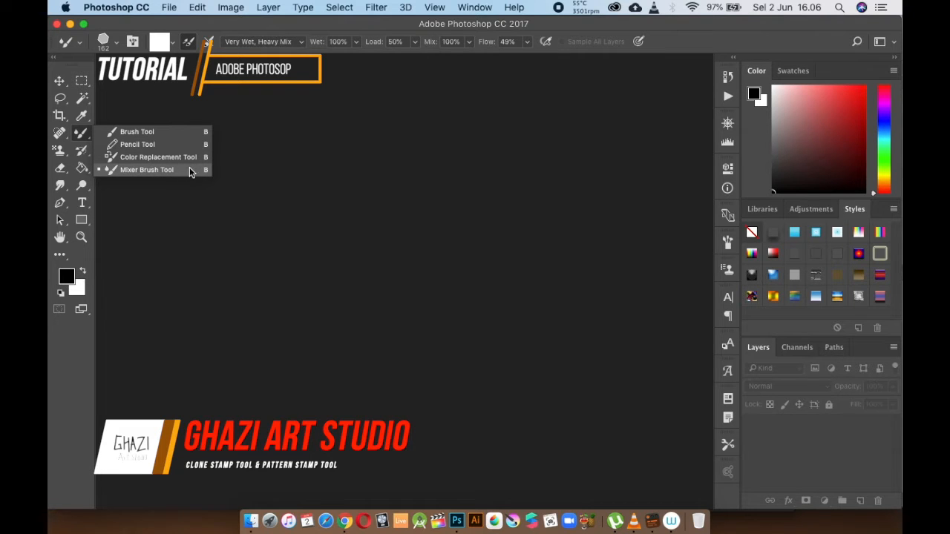
left_click(59, 151)
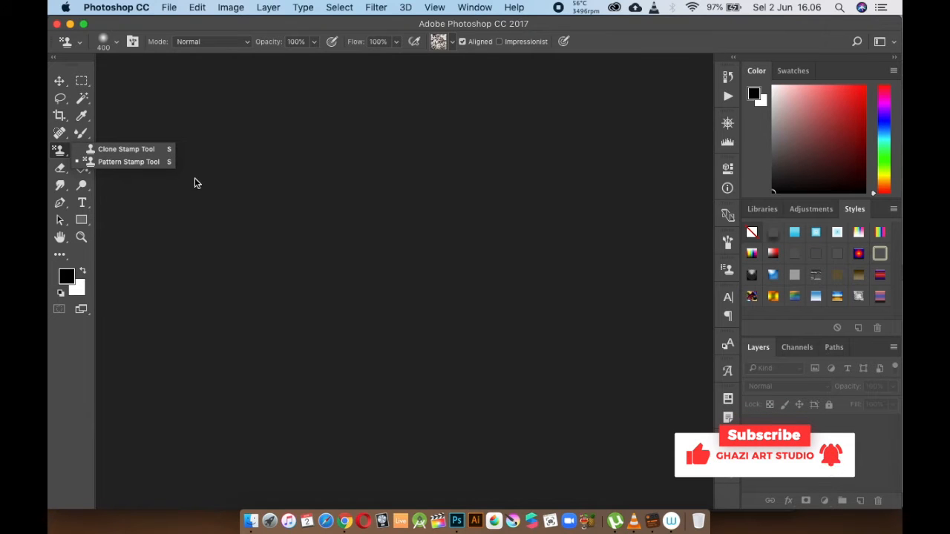
left_click(59, 151)
left_click_drag(62, 155, 90, 151)
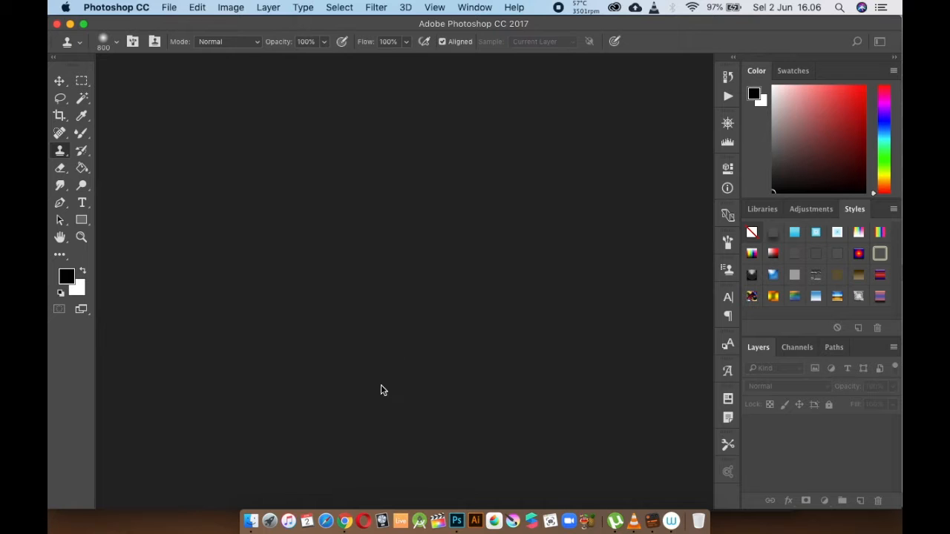
- Switch to Chrome, search Google for "pexels" and open the Pexels free stock photos site
left_click(348, 484)
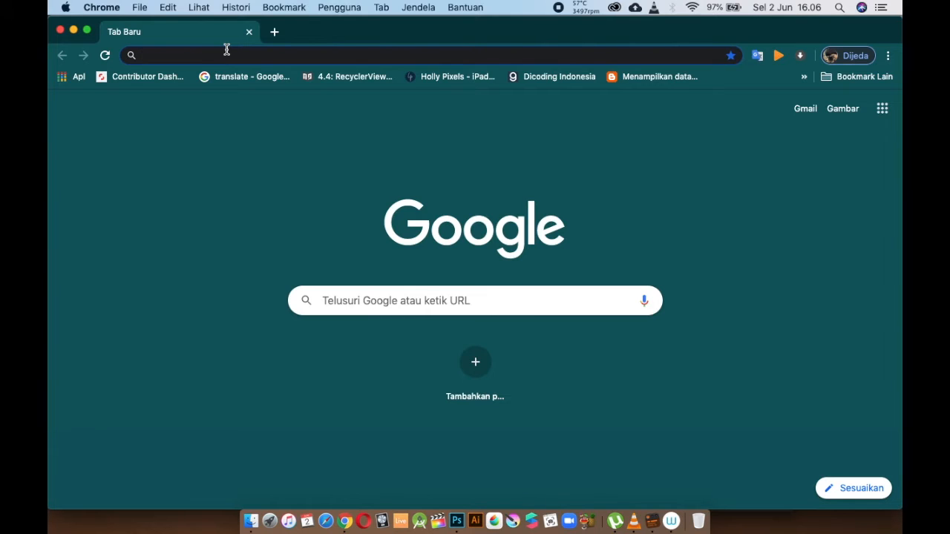
type("pexel")
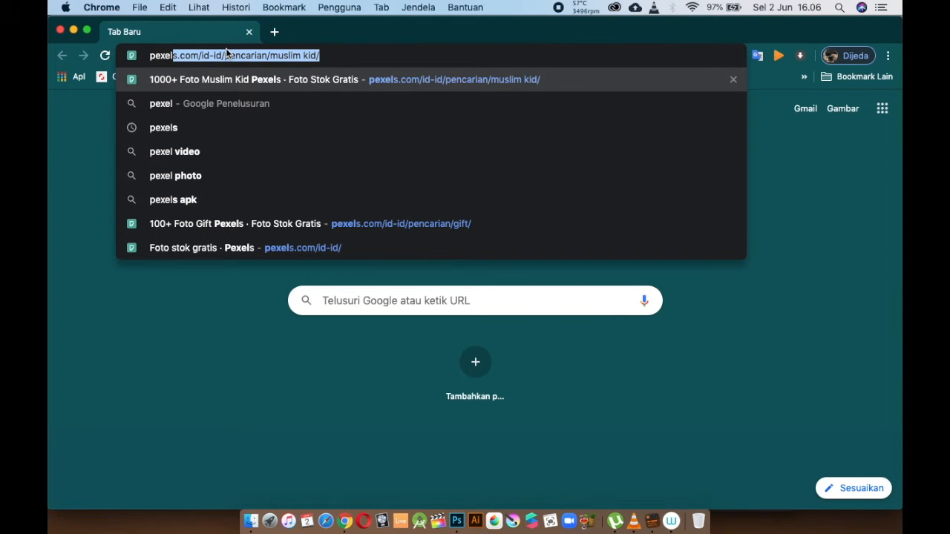
key("Down")
key("Down")
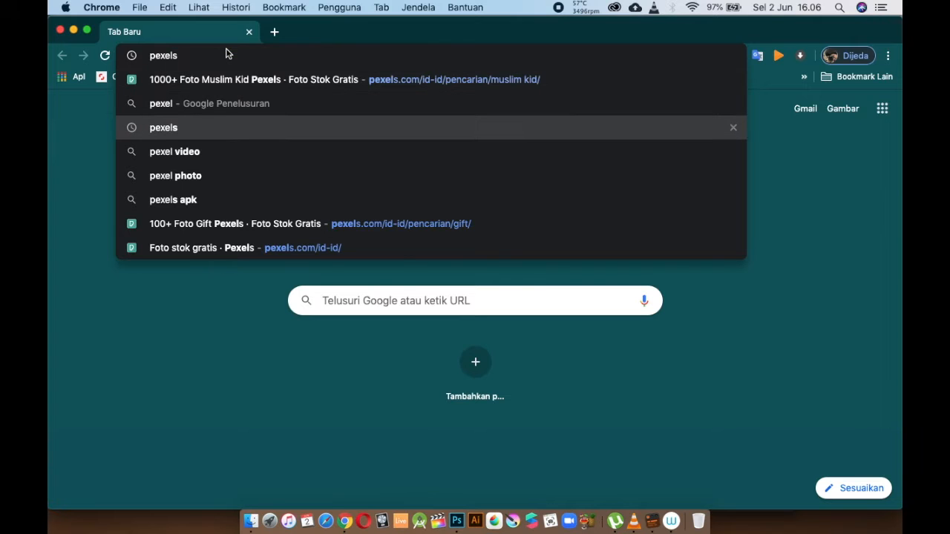
key("Return")
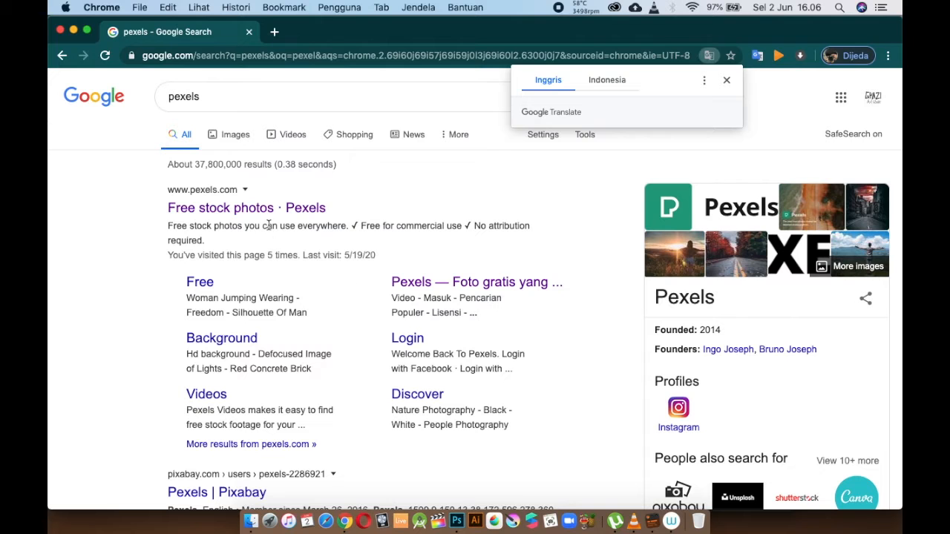
left_click(255, 208)
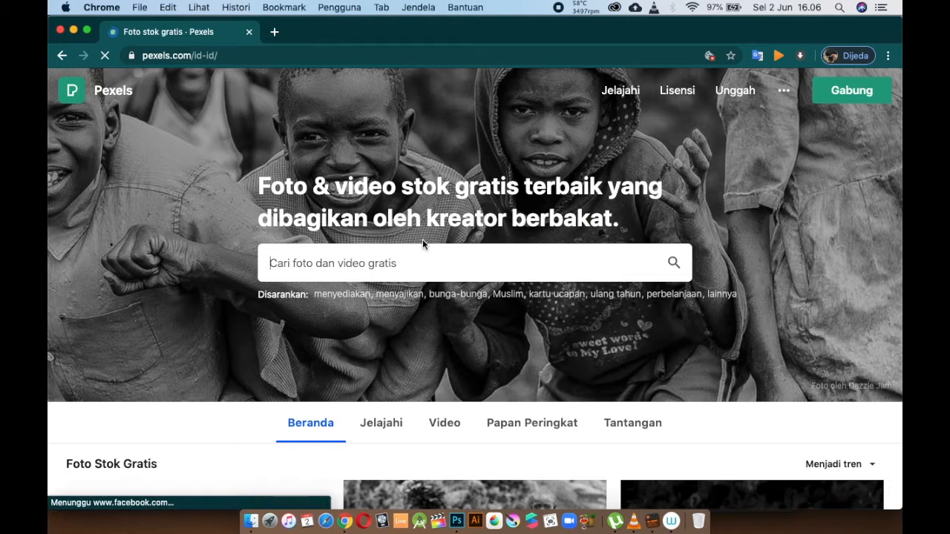
- Look through the free stock photos on the Pexels home page for a suitable practice image
scroll(378, 255, "down", 5)
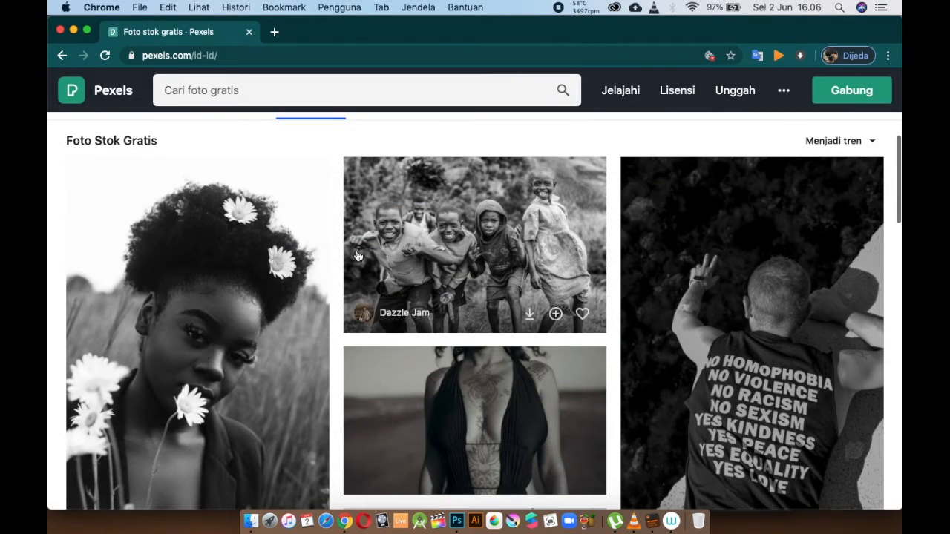
scroll(364, 256, "down", 6)
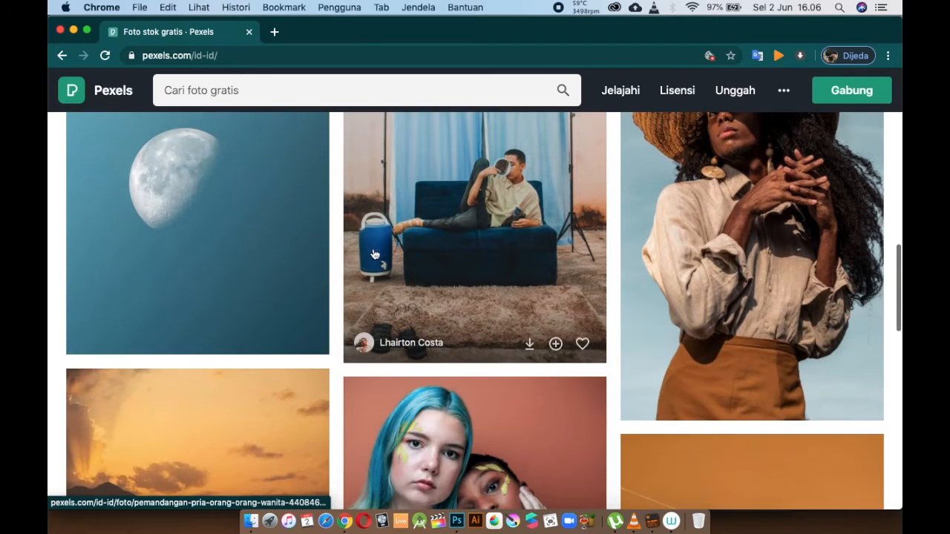
scroll(377, 252, "down", 4)
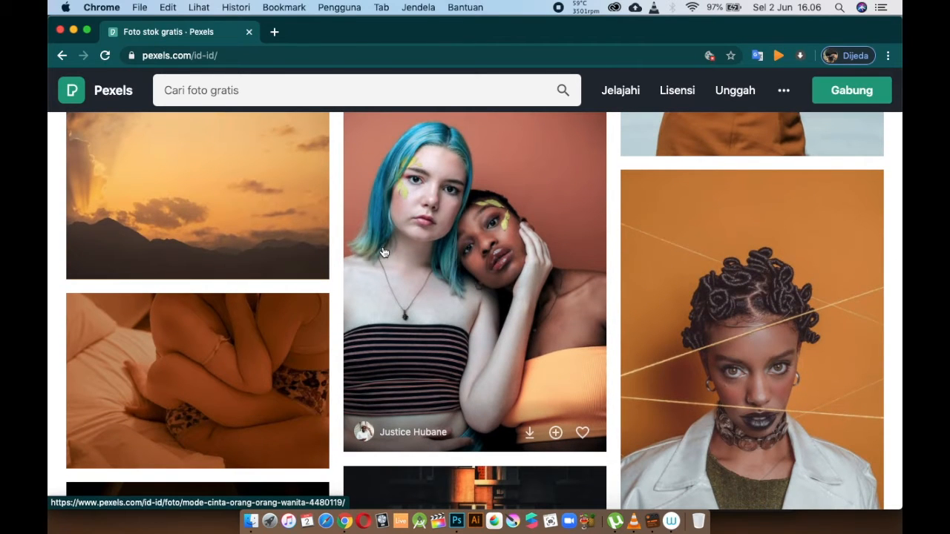
scroll(383, 252, "down", 8)
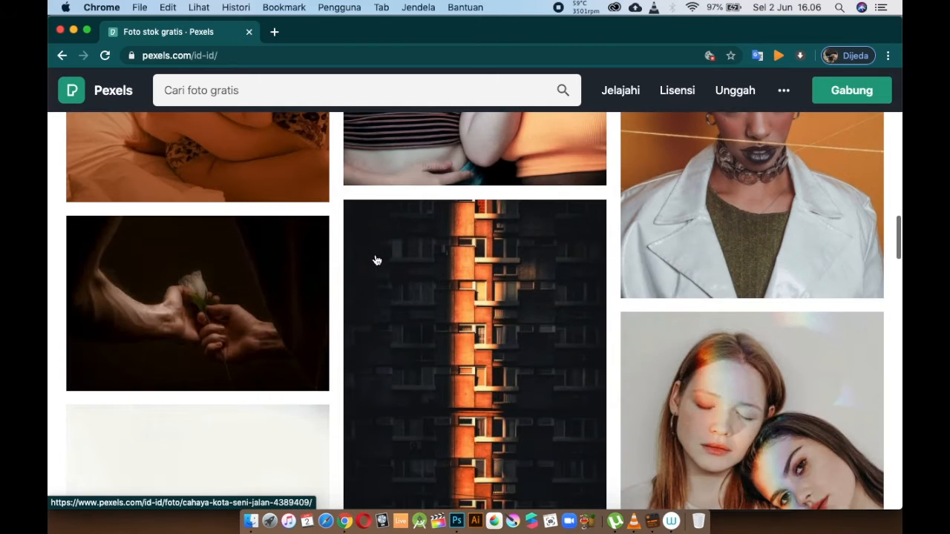
scroll(370, 268, "down", 2)
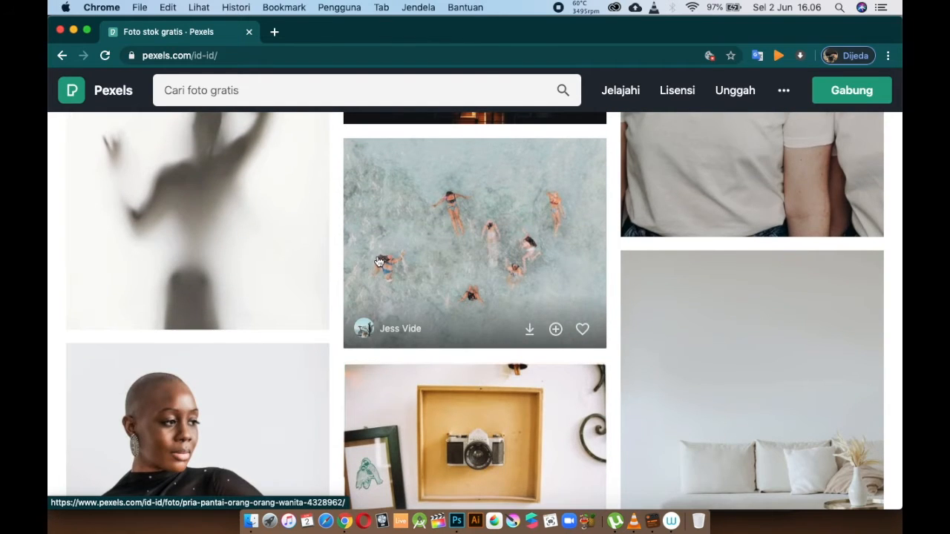
scroll(377, 263, "down", 3)
scroll(374, 263, "down", 12)
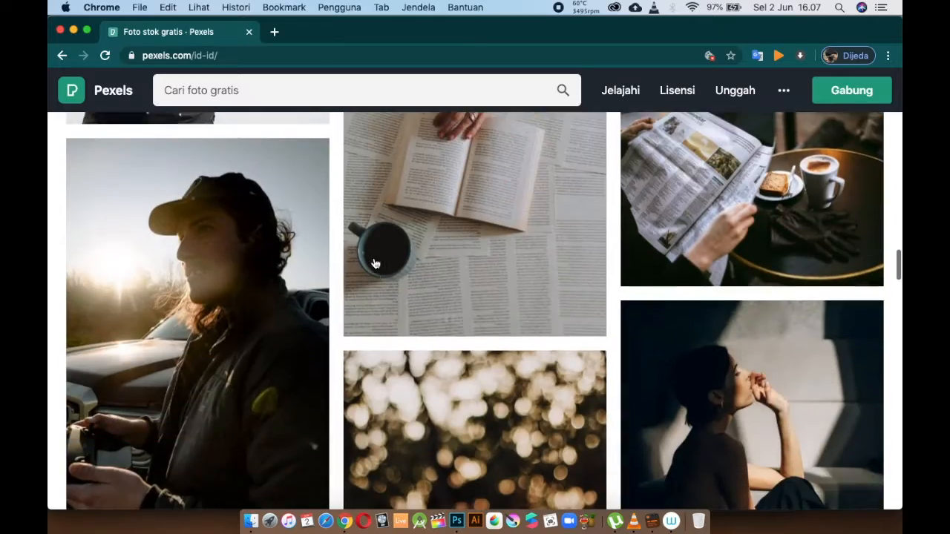
scroll(375, 263, "down", 15)
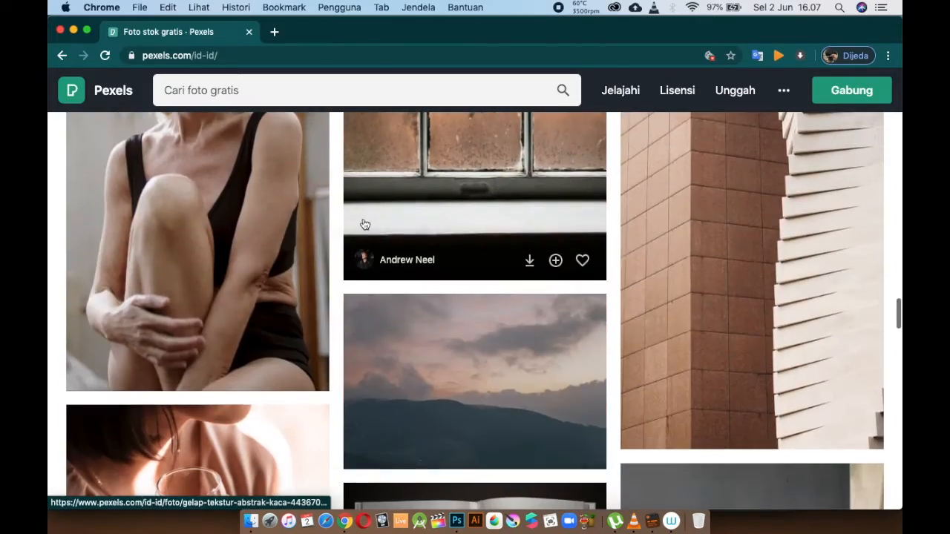
scroll(369, 228, "up", 20)
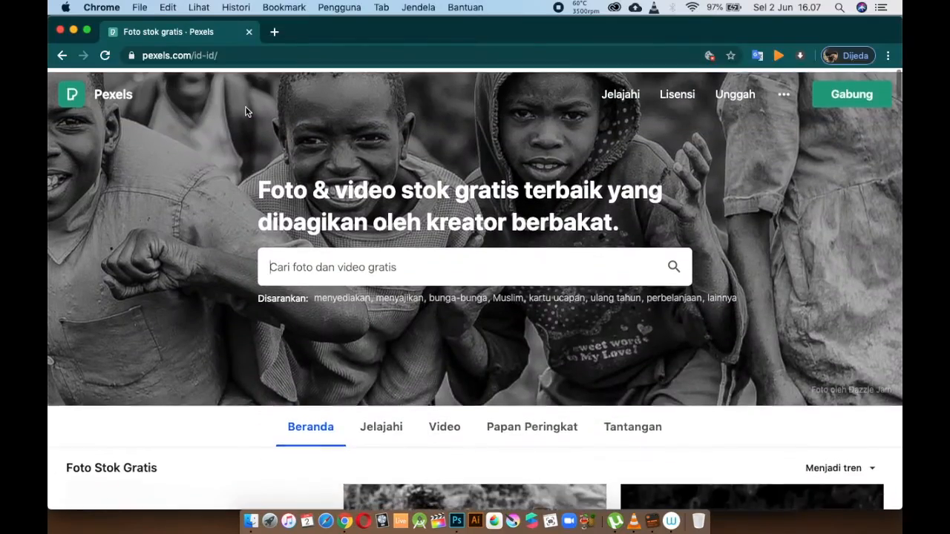
- Search the Pexels photo library for "acne"
type("agne")
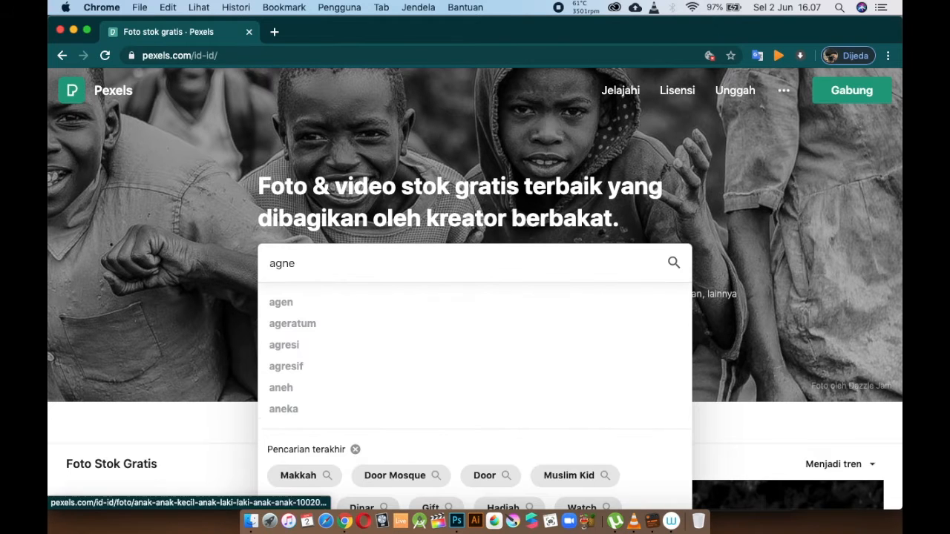
key("Return")
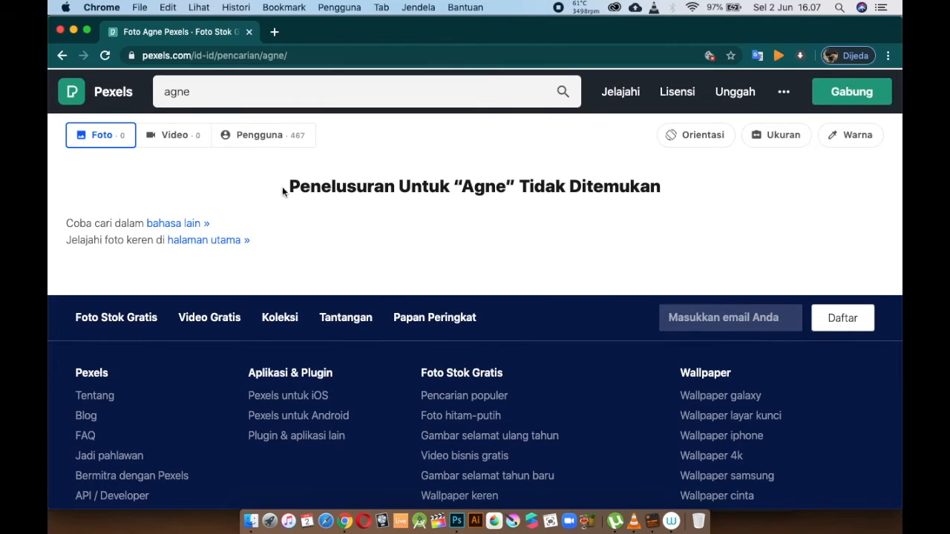
left_click_drag(206, 90, 165, 90)
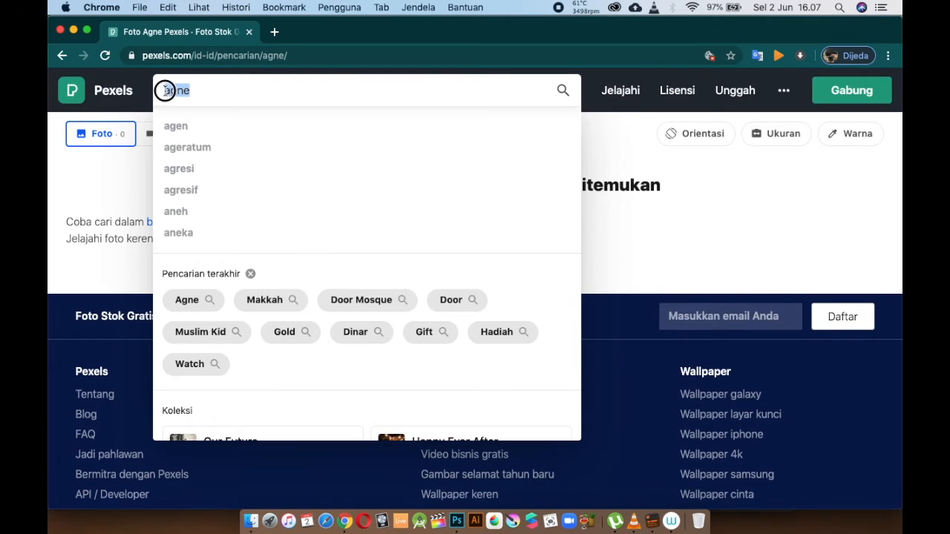
type("acne")
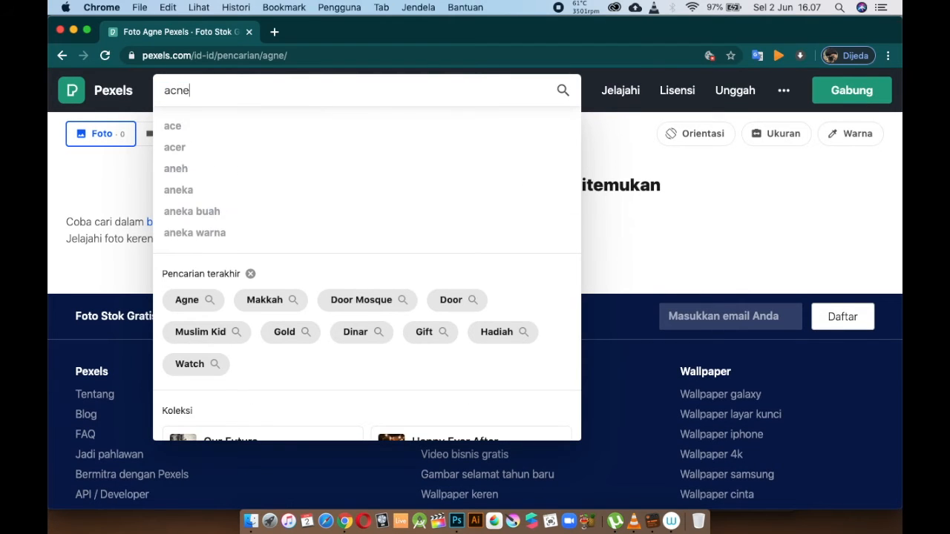
key("Return")
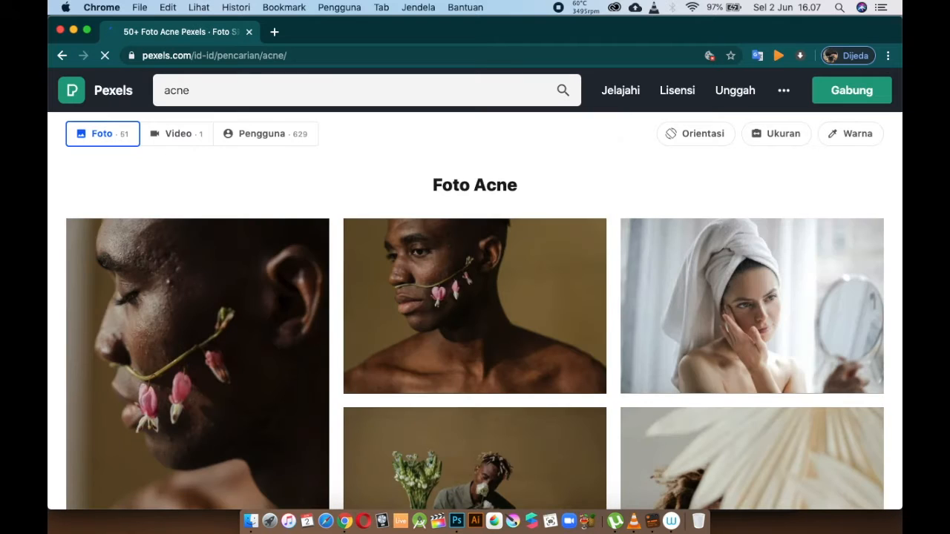
- Browse the acne photos and open the close-up portrait of the man's forehead and eyes with a pink strand in his hair
scroll(460, 261, "down", 5)
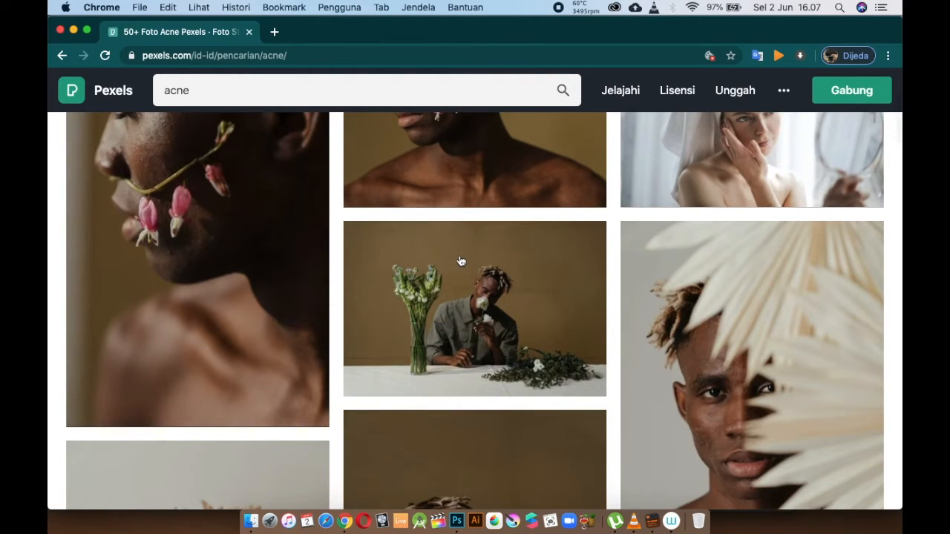
scroll(460, 262, "down", 3)
scroll(460, 261, "down", 7)
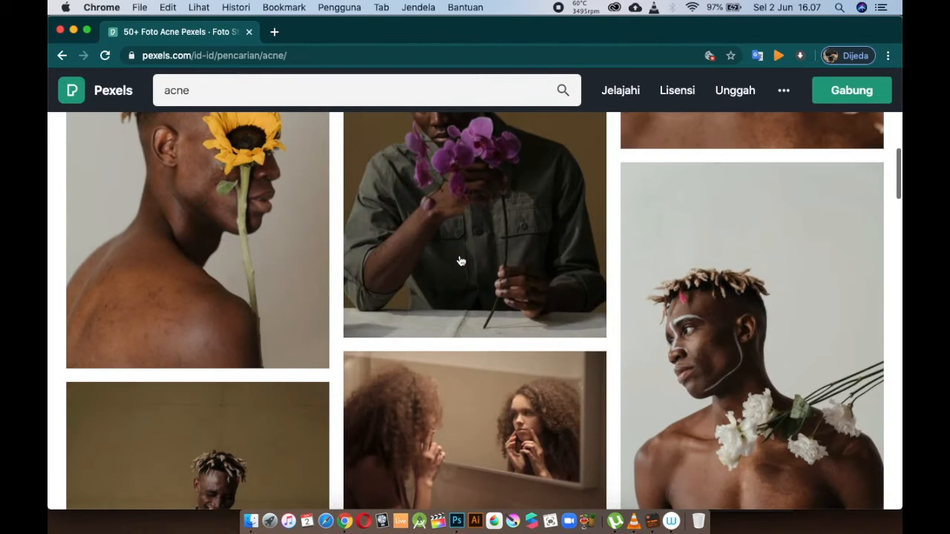
scroll(460, 261, "down", 5)
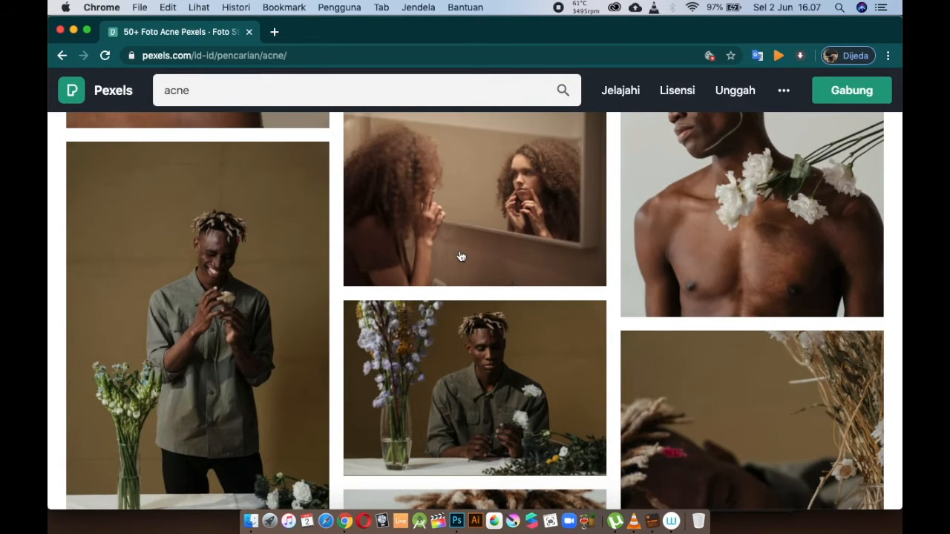
scroll(319, 312, "down", 12)
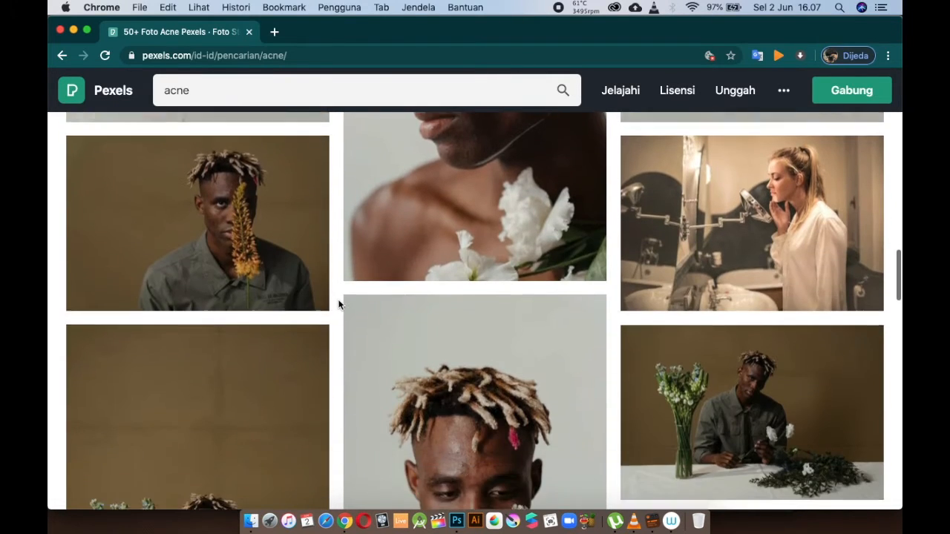
scroll(339, 305, "down", 10)
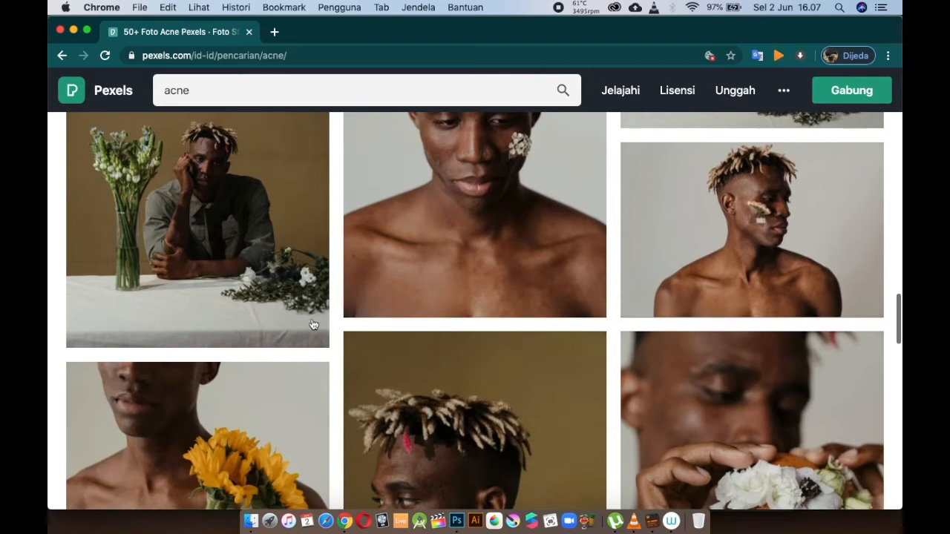
scroll(327, 321, "down", 10)
scroll(427, 339, "down", 3)
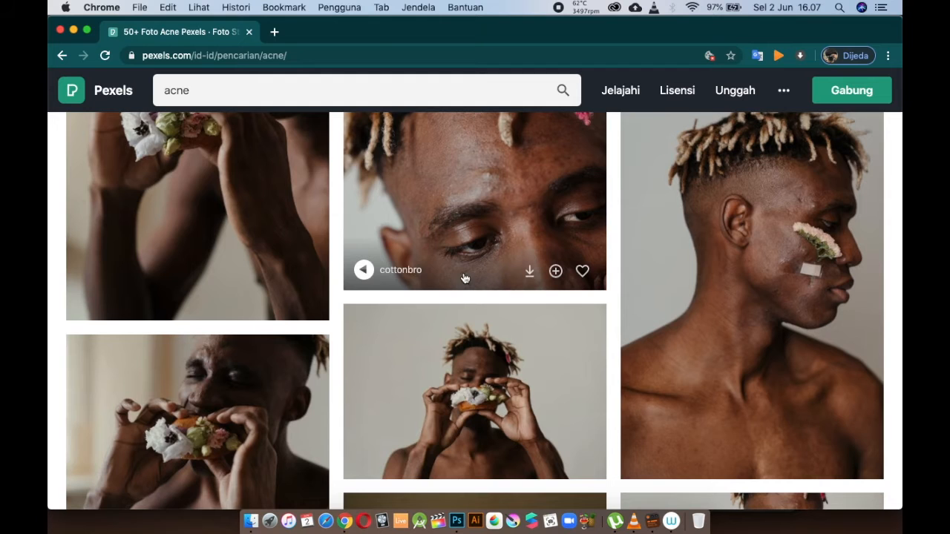
scroll(468, 271, "down", 10)
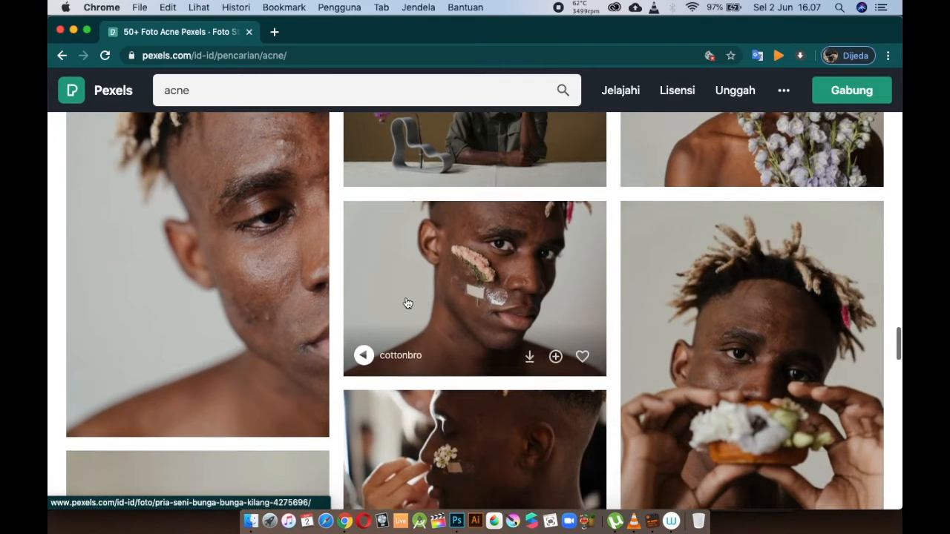
scroll(407, 304, "down", 5)
scroll(399, 329, "down", 5)
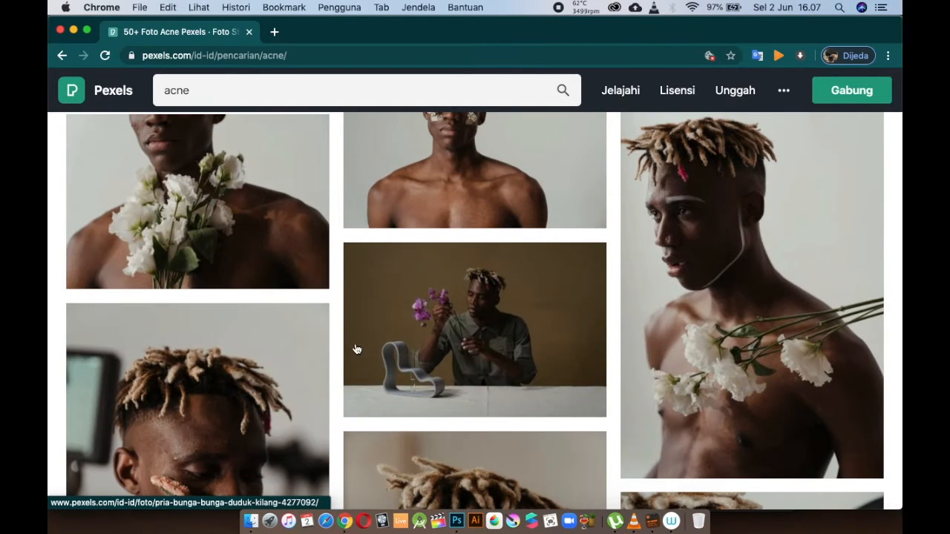
scroll(470, 343, "down", 15)
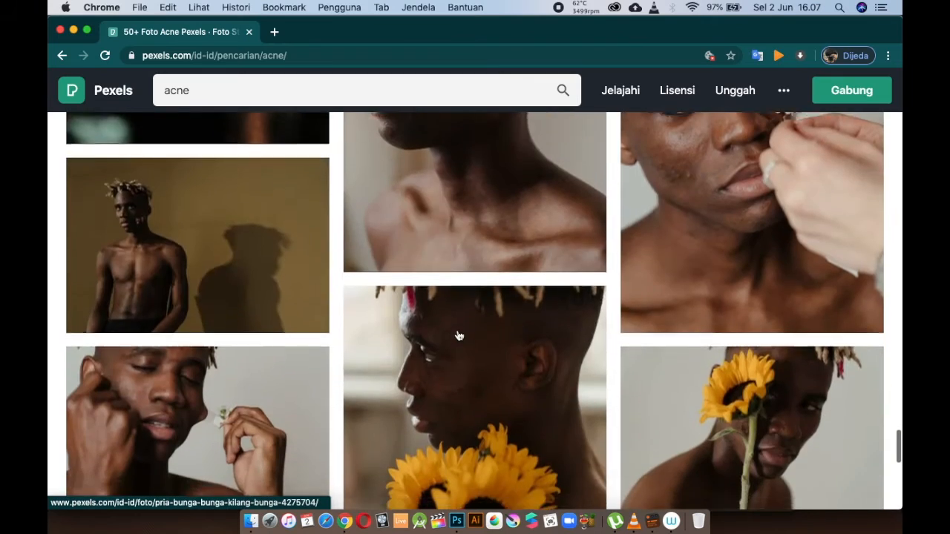
scroll(452, 334, "down", 5)
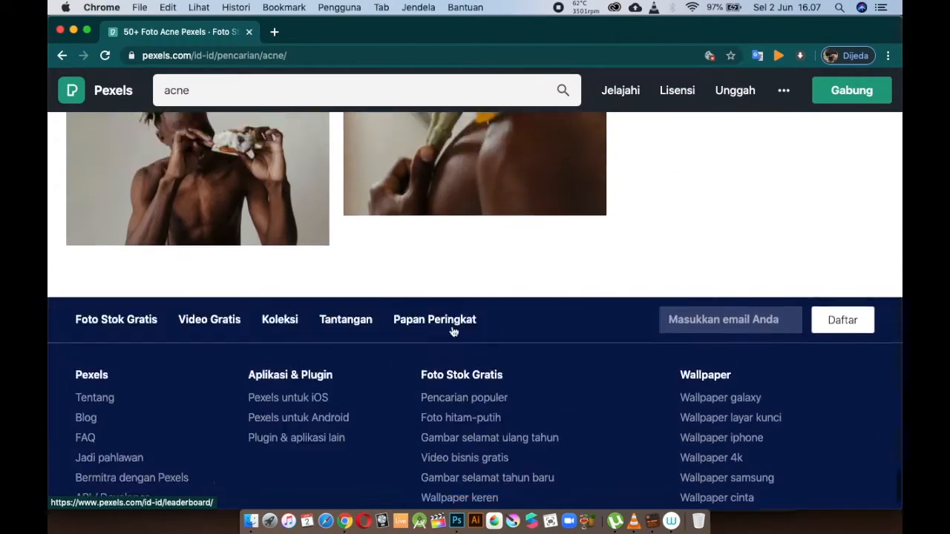
scroll(449, 332, "down", 5)
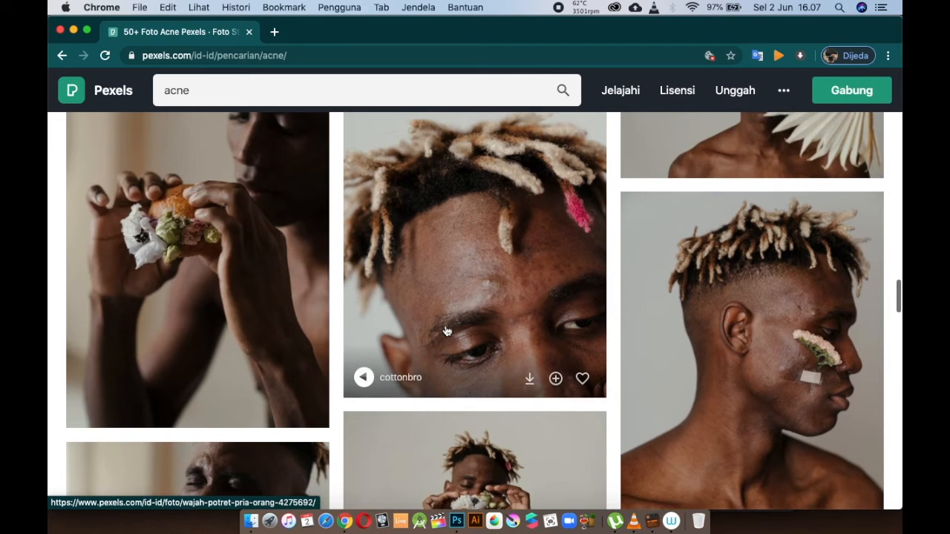
left_click(501, 303)
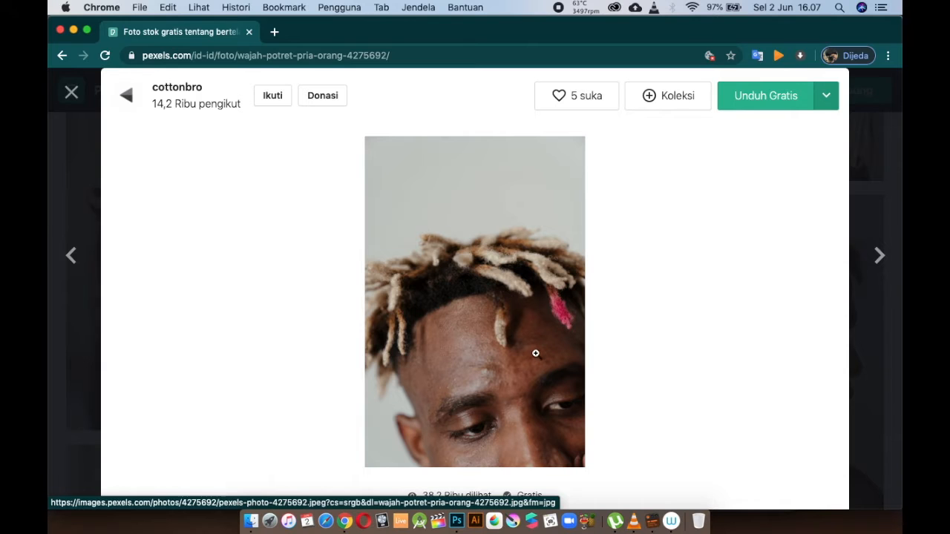
- Download the forehead portrait for free from Pexels and show the downloaded file in Finder
left_click(772, 99)
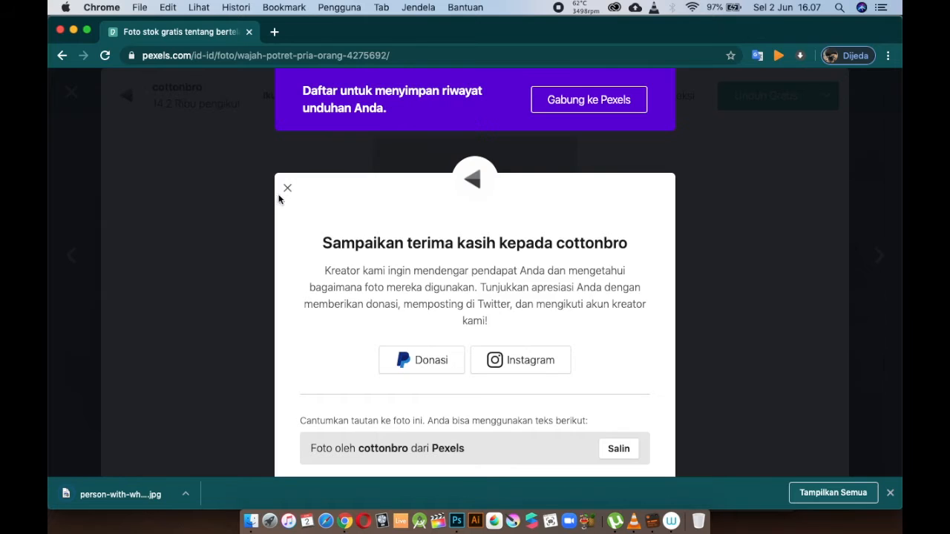
left_click(287, 190)
left_click(185, 495)
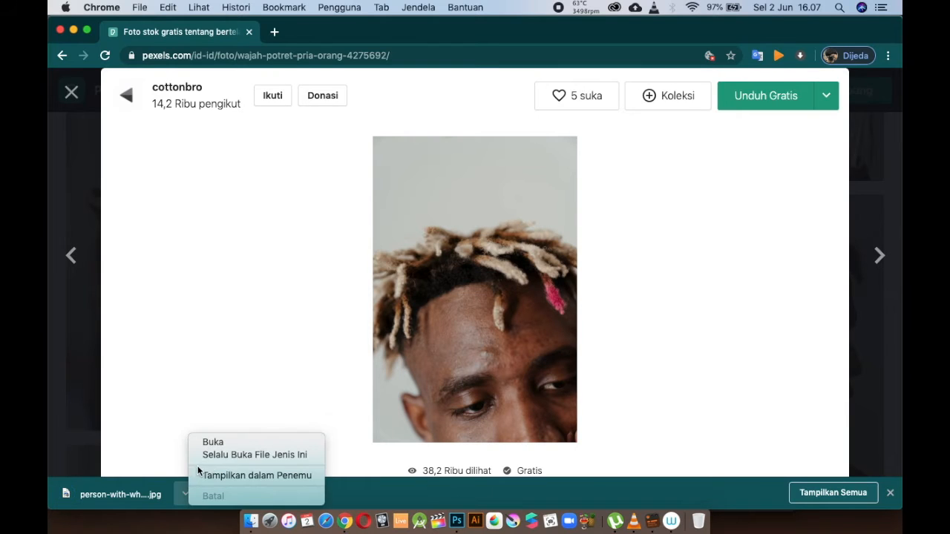
left_click(204, 475)
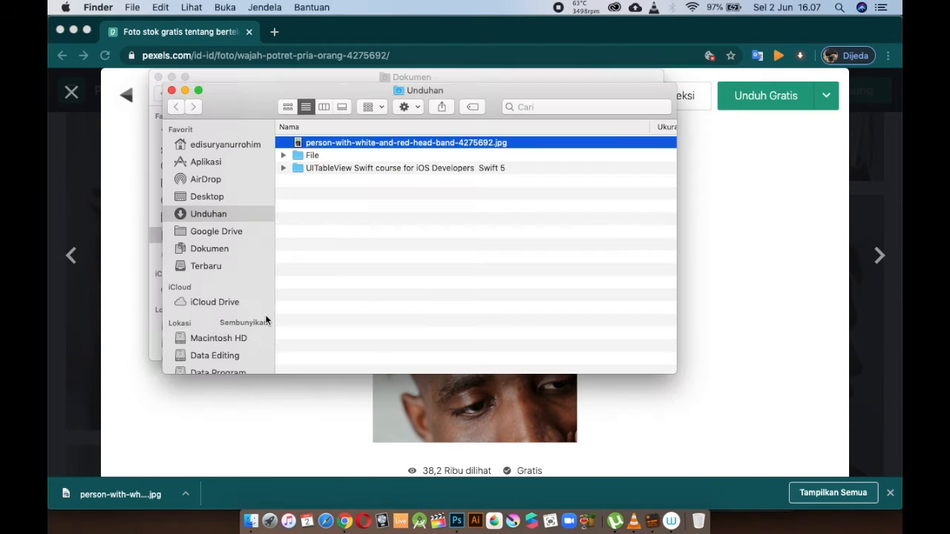
- Switch to Photoshop by opening person-with-white-and-red-head-band-4275692.jpg with it from the Downloads folder
right_click(324, 141)
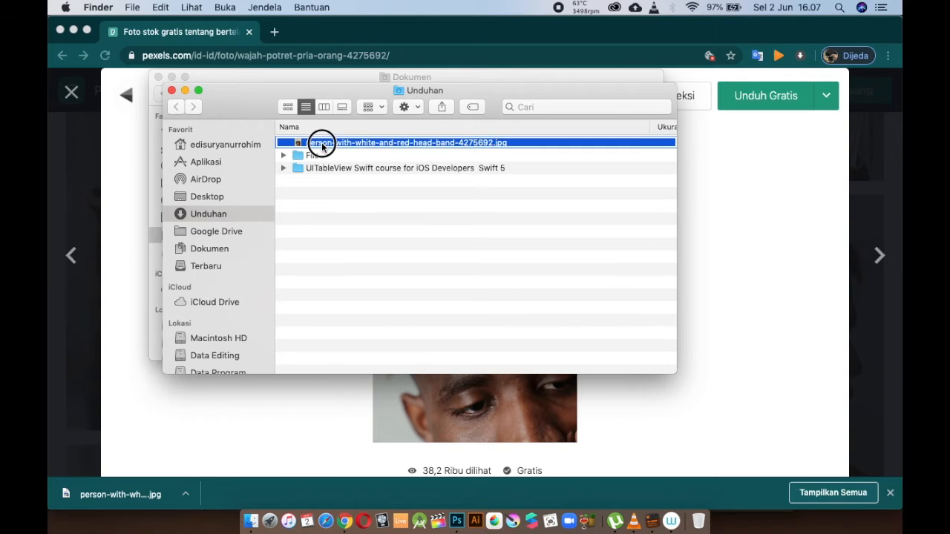
mouse_move(606, 161)
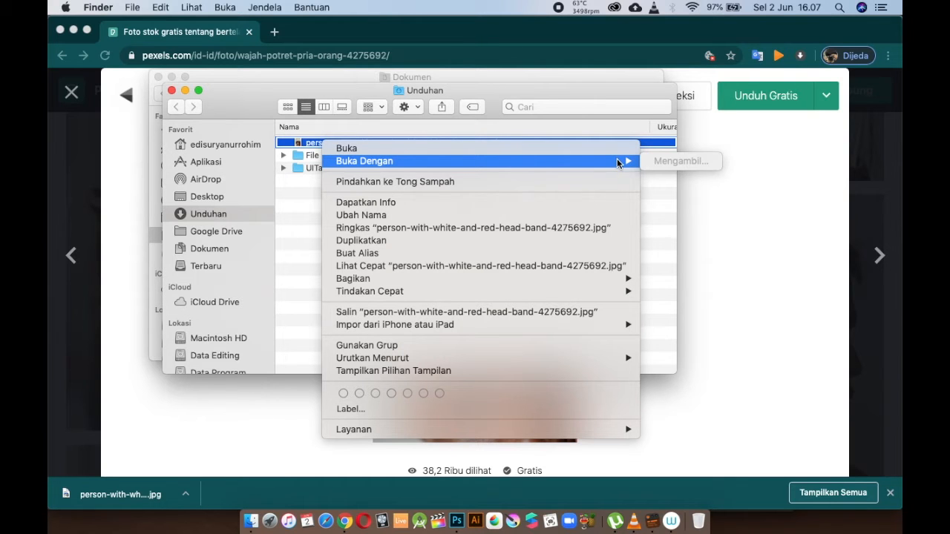
left_click(672, 198)
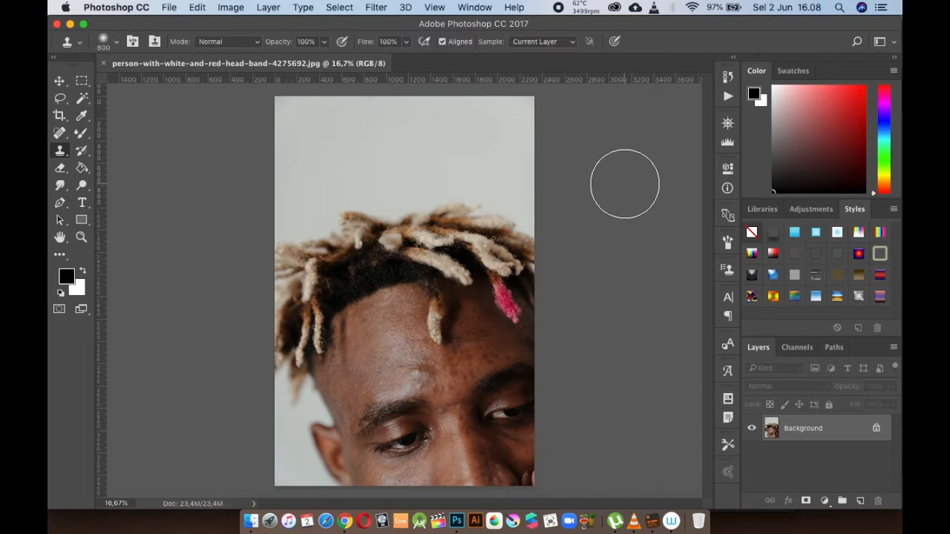
- Reduce the brush size to 175 px and choose the Clone Stamp Tool for the brow area
scroll(233, 333, "up", 10)
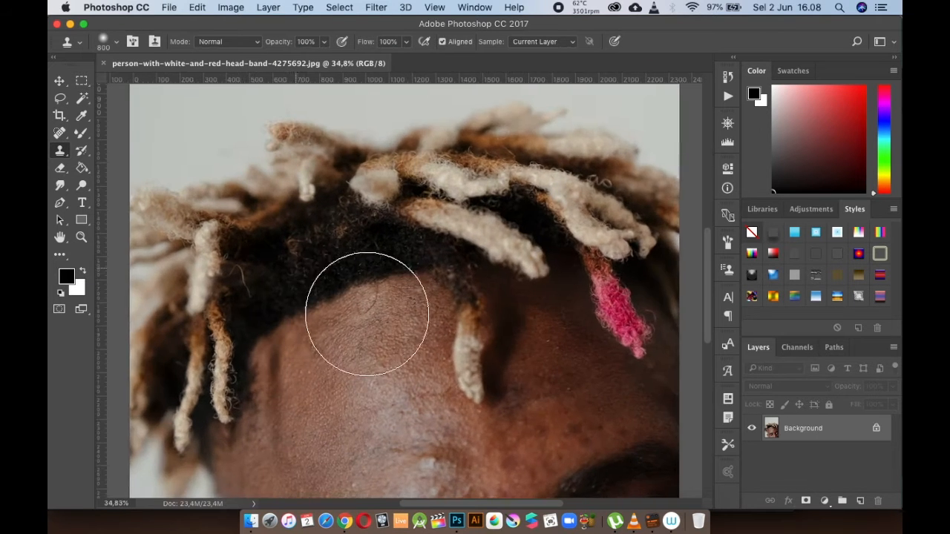
scroll(380, 341, "down", 10)
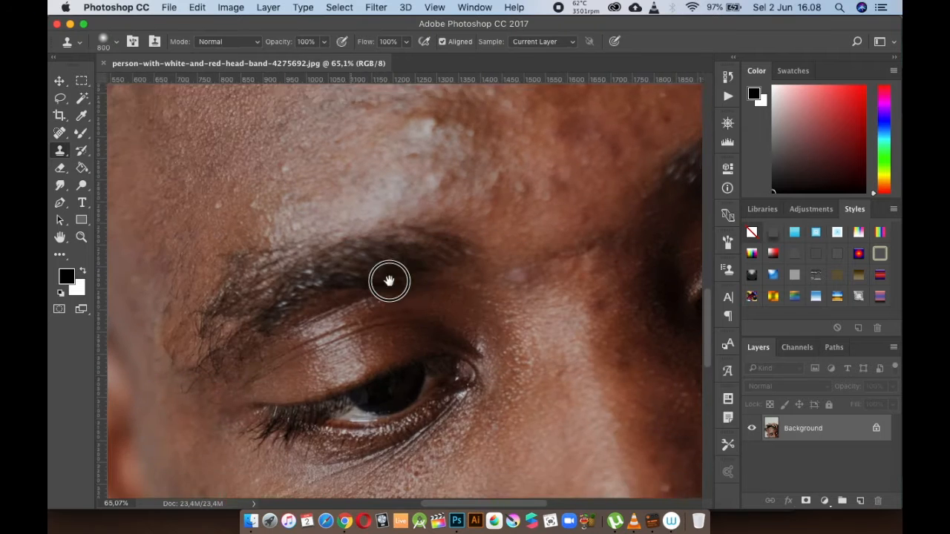
key("bracketleft")
key("bracketleft")
key("bracketleft")
key("bracketleft")
key("bracketleft")
key("bracketleft")
key("bracketleft")
left_click(59, 152)
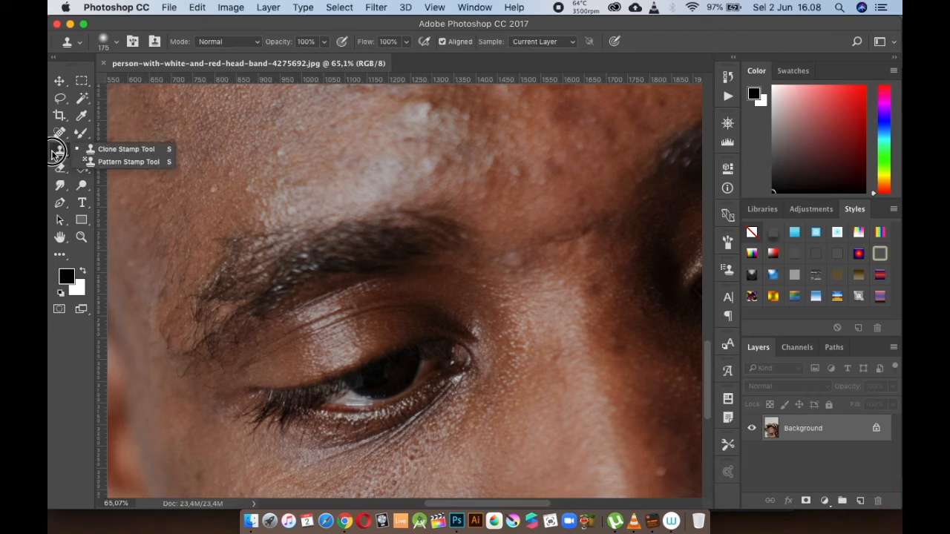
left_click(126, 151)
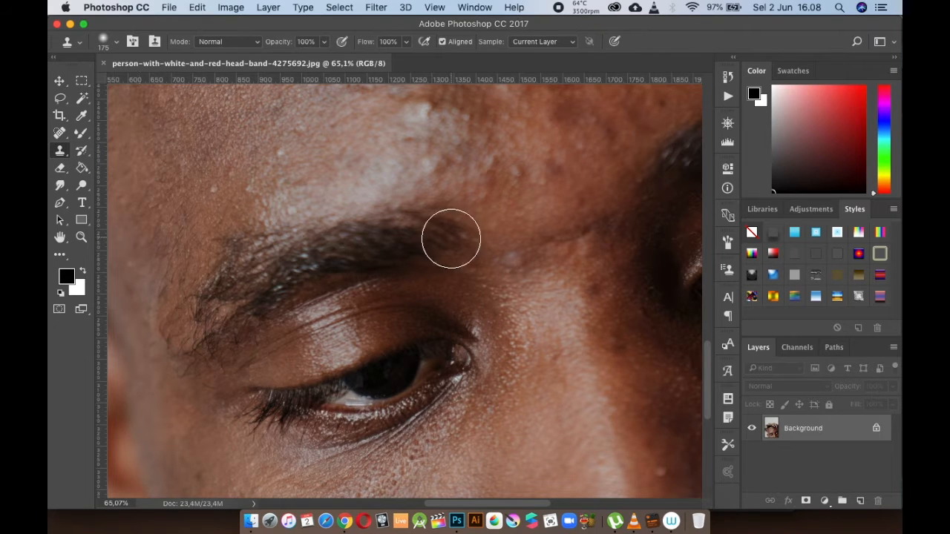
- Examine the skin across the forehead, temple, brows and both eyes for areas to retouch
key("space")
left_click_drag(379, 185, 358, 312)
scroll(296, 193, "left", 10)
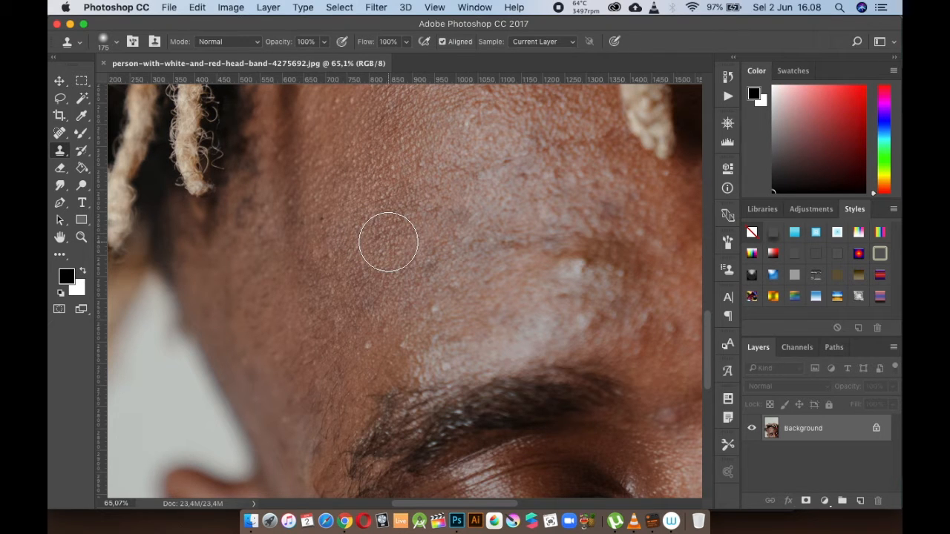
key("space")
left_click_drag(513, 250, 369, 100)
mouse_move(427, 363)
left_mouse_down()
mouse_move(376, 255)
mouse_move(403, 207)
left_mouse_up()
left_click_drag(605, 121, 333, 263)
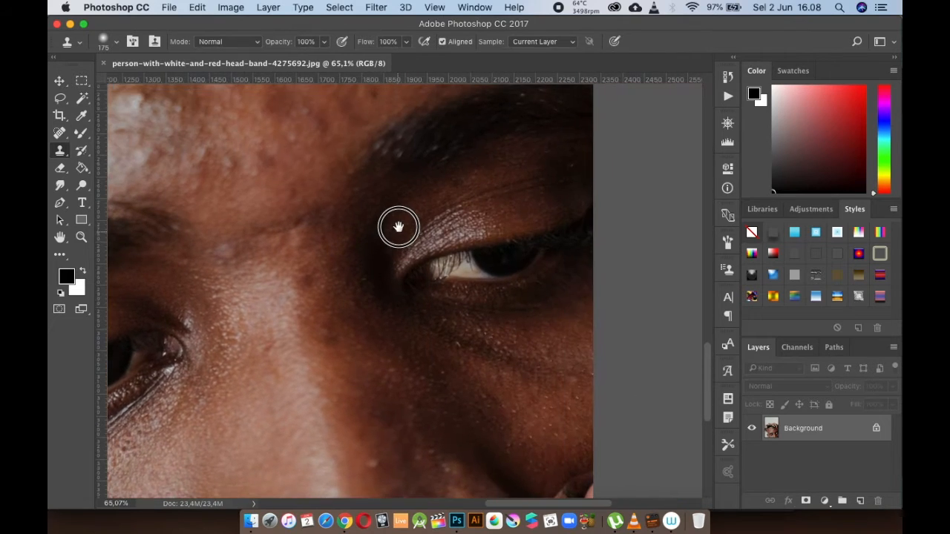
left_click_drag(438, 263, 500, 352)
mouse_move(280, 119)
left_mouse_down()
mouse_move(401, 267)
mouse_move(404, 313)
mouse_move(483, 254)
mouse_move(414, 243)
left_mouse_up()
left_click_drag(257, 267, 364, 215)
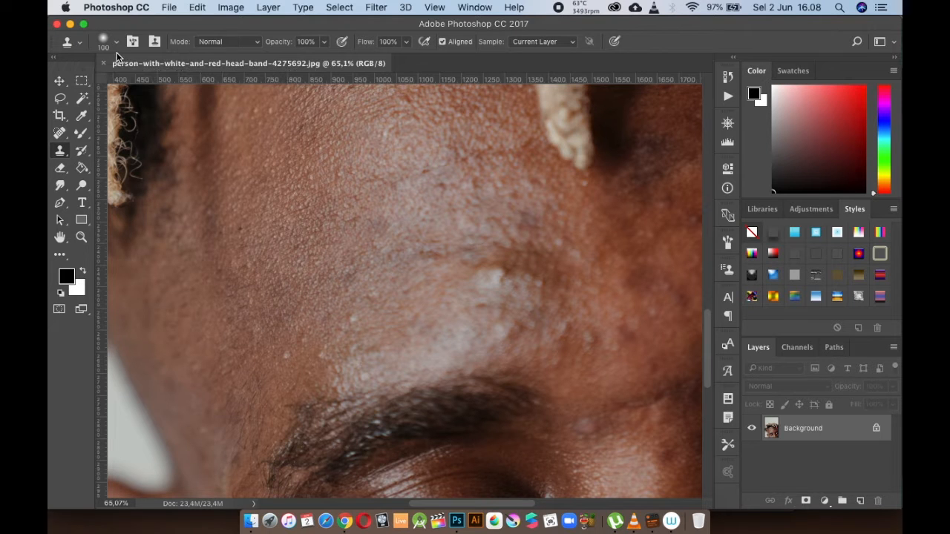
- Set the Clone Stamp brush size to 143 px
left_click(117, 45)
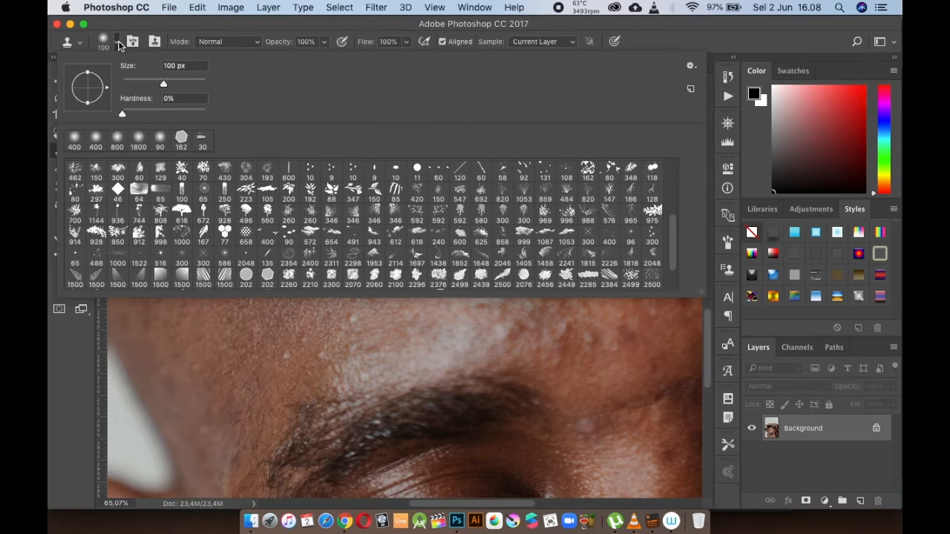
mouse_move(166, 83)
left_mouse_down()
mouse_move(178, 84)
mouse_move(136, 84)
mouse_move(153, 86)
left_mouse_up()
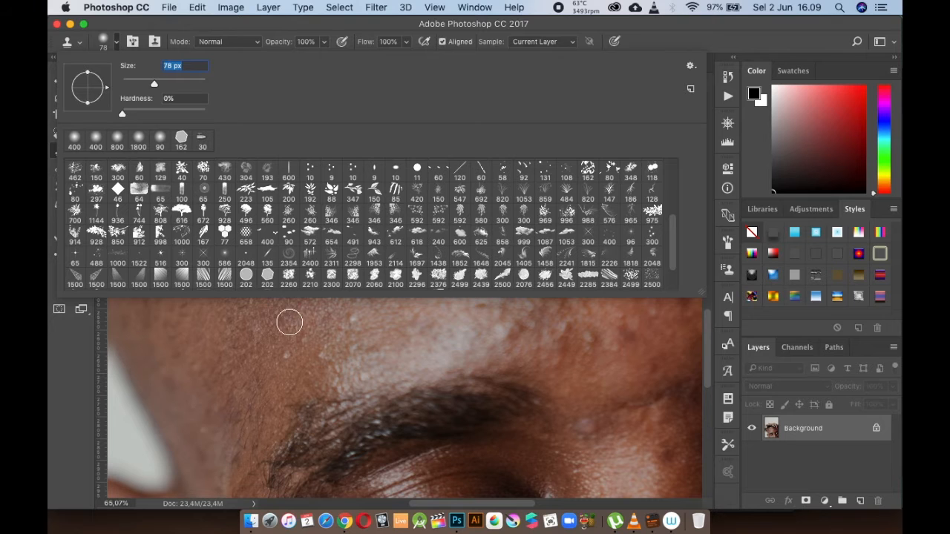
left_click_drag(158, 88, 174, 86)
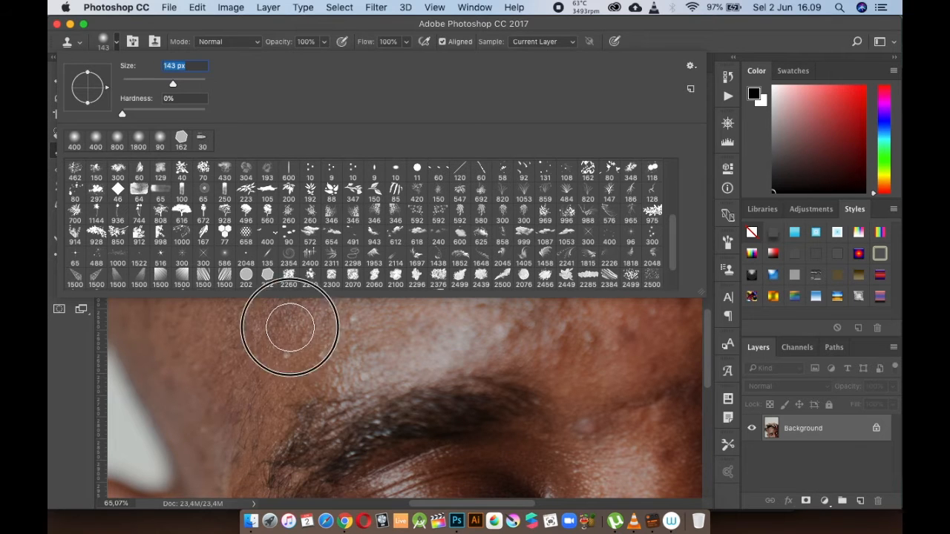
- Try to paint with the Clone Stamp on the forehead without a source point, dismissing each alert
left_click(291, 328)
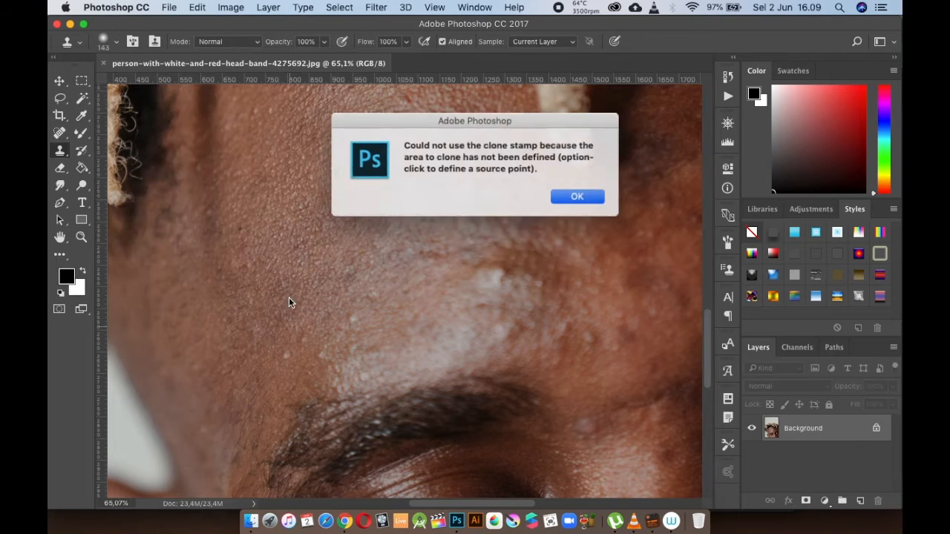
left_click(570, 199)
left_click(294, 248)
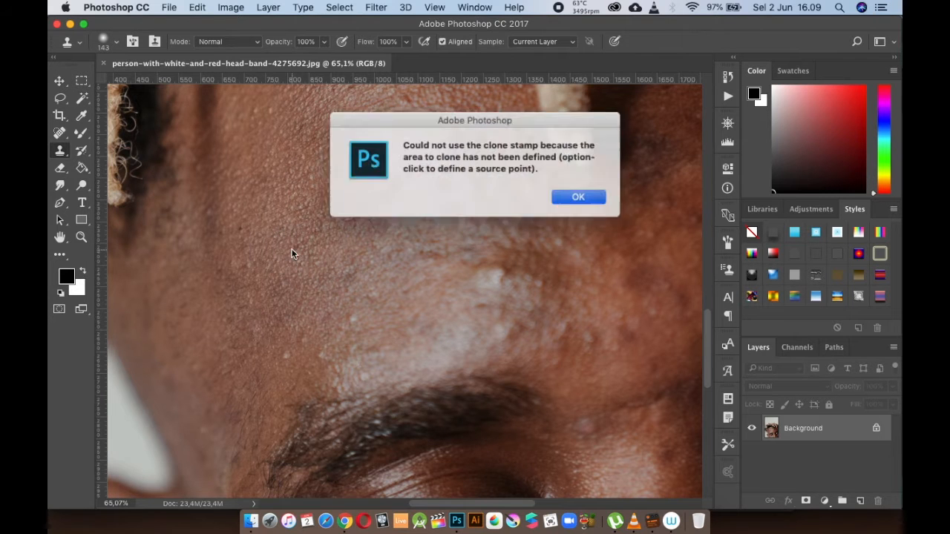
left_click(555, 202)
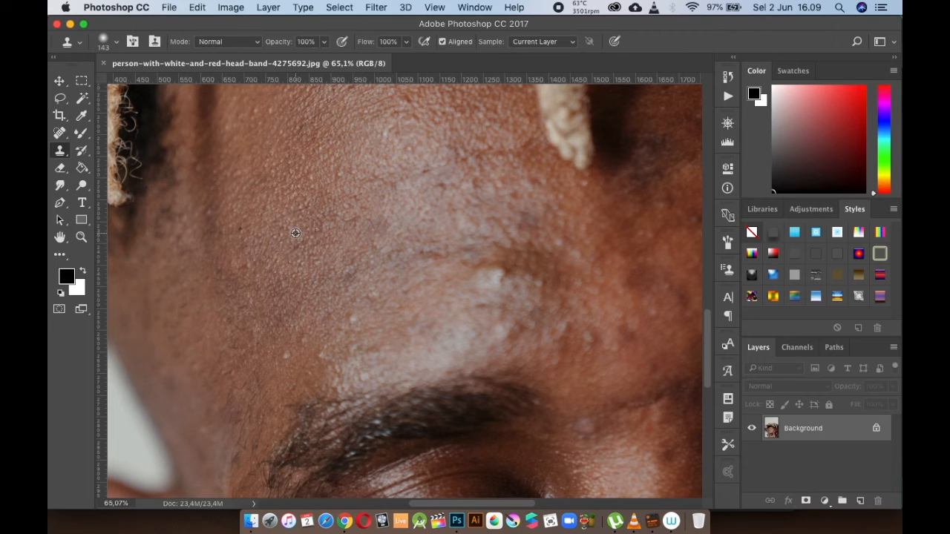
- Clone smooth forehead skin over the shiny bump above the inner eyebrow and set the brush size to 200 px
left_click(490, 270)
mouse_move(465, 280)
left_mouse_down()
mouse_move(437, 299)
mouse_move(467, 263)
mouse_move(453, 263)
left_mouse_up()
key("bracketright")
key("bracketright")
key("bracketright")
key("bracketright")
key("bracketright")
key("bracketright")
key("bracketright")
key("bracketright")
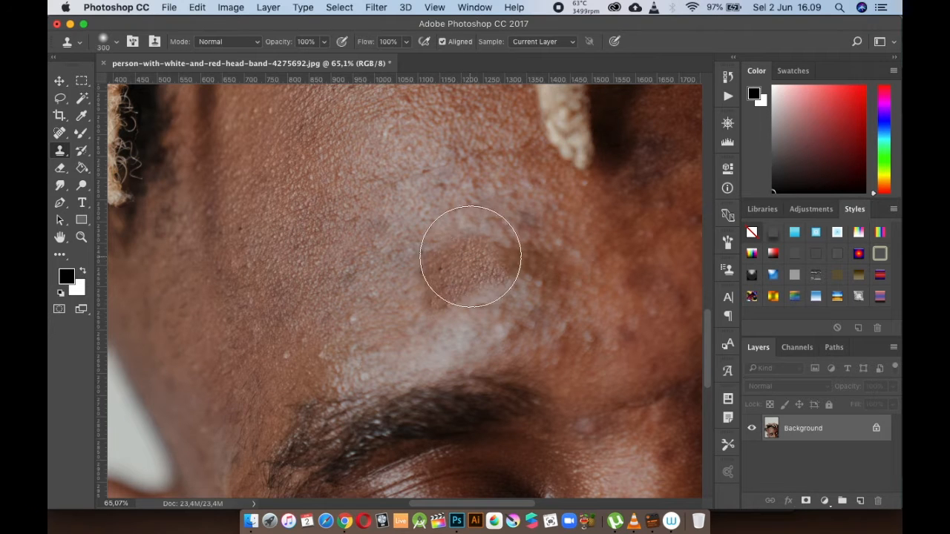
key("bracketleft")
key("bracketleft")
- Try to extend the cloned skin up the middle of the forehead and undo the stroke
left_click_drag(453, 182, 411, 189)
key("bracketright")
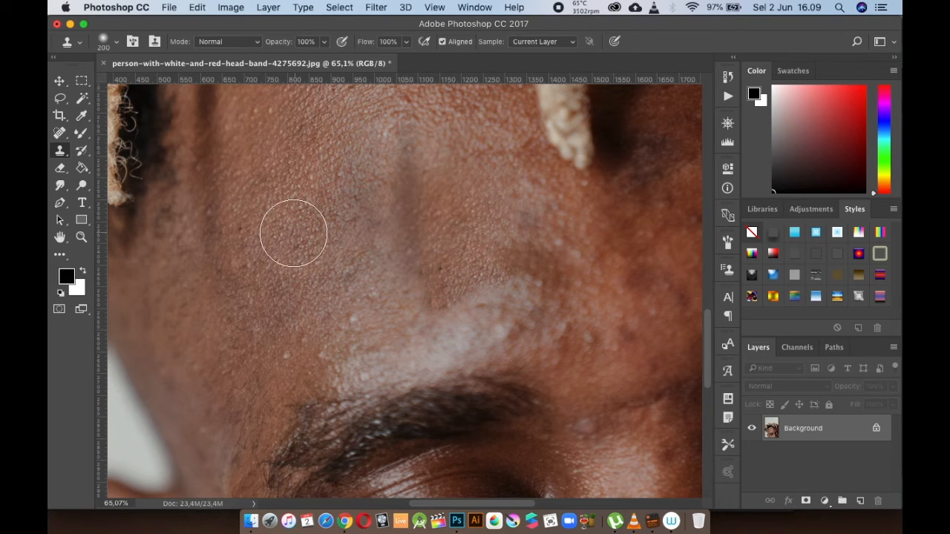
key("super+z")
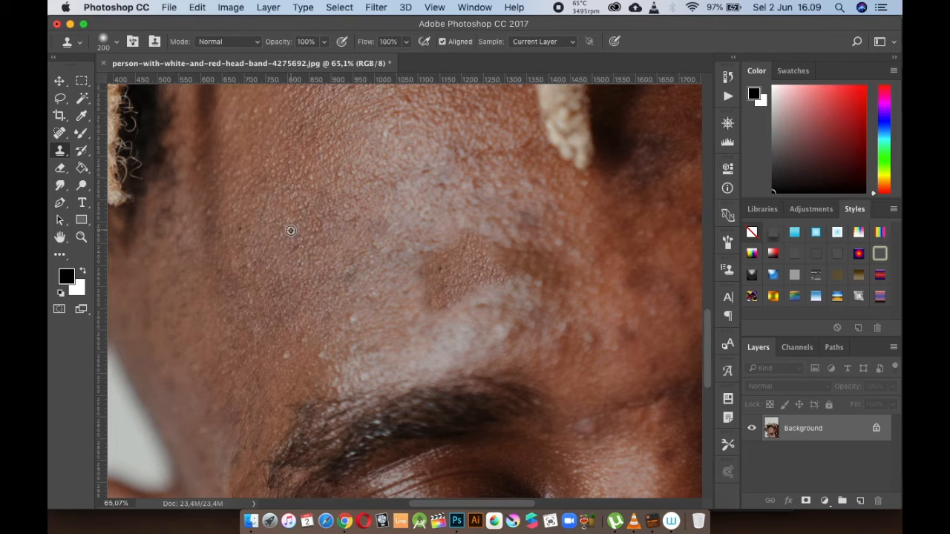
- Clone smooth skin over the shiny middle of the forehead, resampling nearby texture between strokes
mouse_move(440, 257)
left_mouse_down()
mouse_move(371, 275)
mouse_move(350, 307)
mouse_move(361, 314)
mouse_move(360, 290)
left_mouse_up()
mouse_move(398, 223)
left_mouse_down()
mouse_move(362, 253)
mouse_move(500, 208)
mouse_move(410, 269)
mouse_move(390, 266)
mouse_move(323, 297)
left_mouse_up()
left_click(293, 198, "alt")
mouse_move(319, 262)
left_mouse_down()
mouse_move(299, 317)
mouse_move(311, 296)
mouse_move(364, 281)
mouse_move(343, 246)
left_mouse_up()
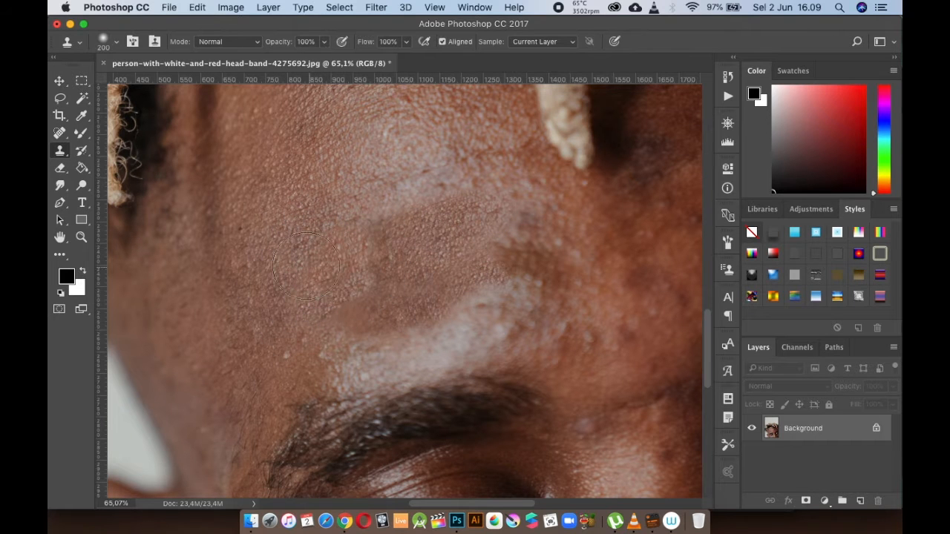
left_click(286, 218, "alt")
mouse_move(424, 184)
left_mouse_down()
mouse_move(397, 156)
mouse_move(350, 167)
left_mouse_up()
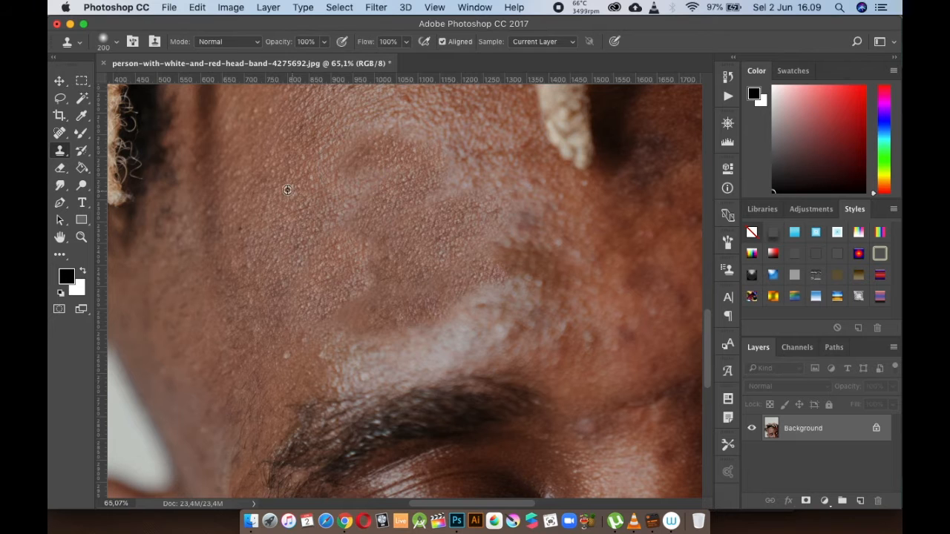
left_click(312, 188, "alt")
left_click_drag(337, 201, 356, 140)
- Try cloning a newly sampled skin area onto the upper forehead and undo the stroke
left_click_drag(350, 187, 329, 279)
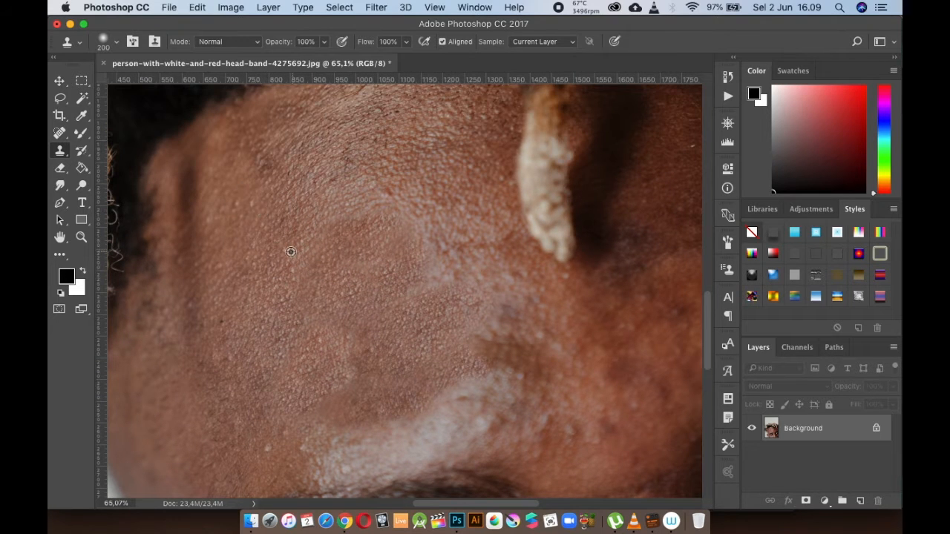
left_click(273, 261, "alt")
mouse_move(394, 174)
left_mouse_down()
mouse_move(307, 250)
mouse_move(338, 273)
left_mouse_up()
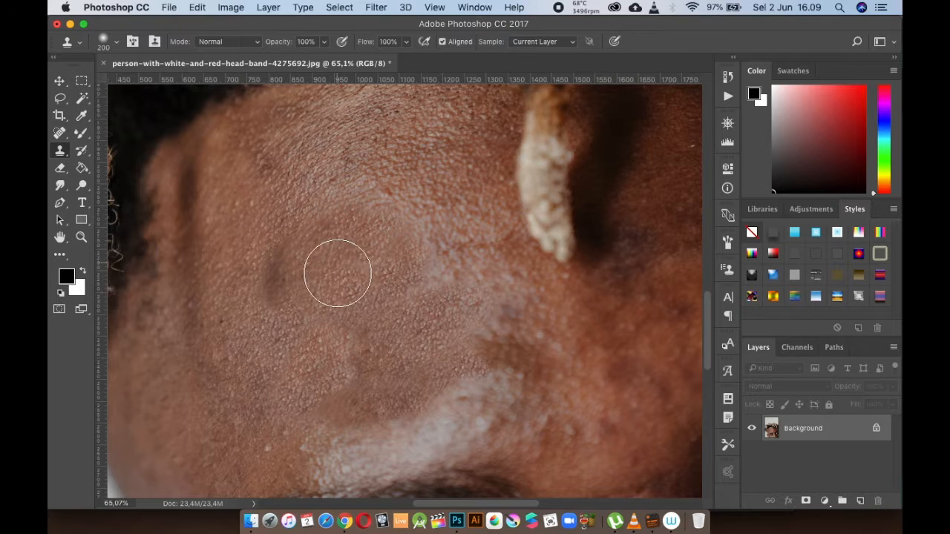
key("super+z")
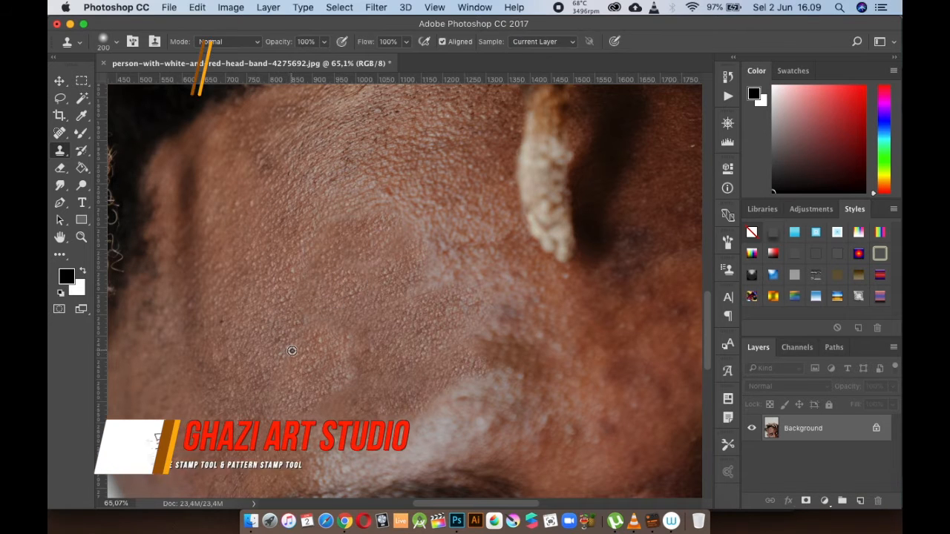
- Resample skin lower on the forehead and clone it over the shiny patches beside the retouched centre
left_click(293, 350, "alt")
left_click(333, 307, "alt")
mouse_move(444, 273)
left_mouse_down()
mouse_move(430, 234)
mouse_move(369, 206)
left_mouse_up()
scroll(368, 206, "down", 6)
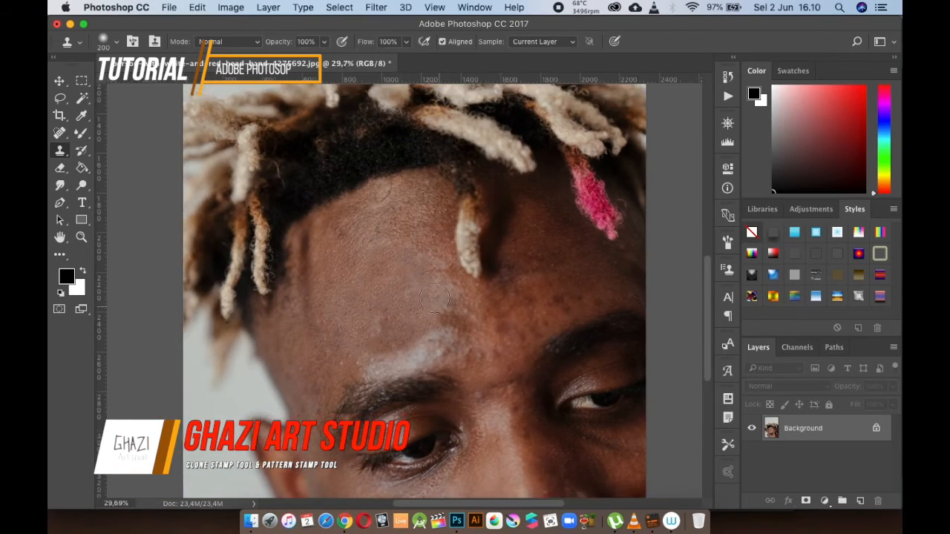
scroll(457, 317, "up", 4)
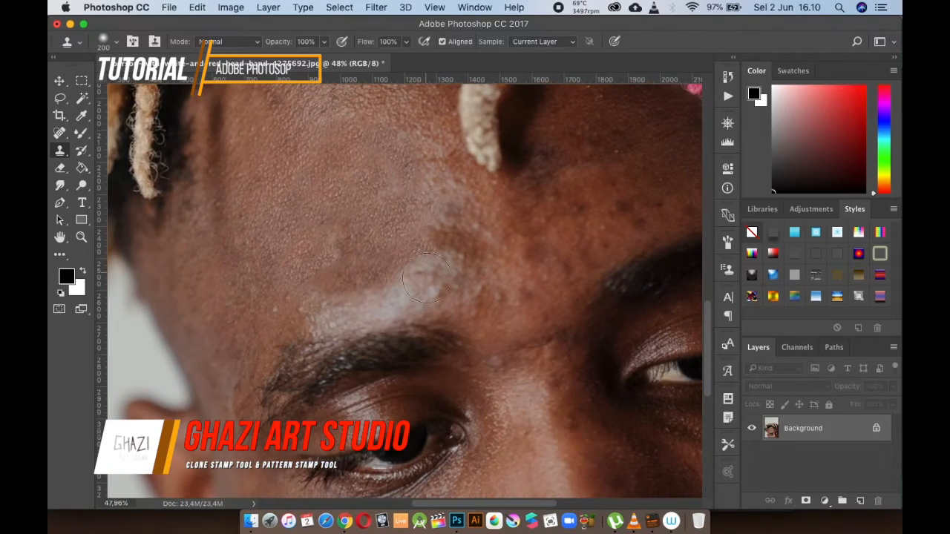
- Sample forehead skin and clone it over the bright highlight directly above the eyebrow
left_click(310, 238, "alt")
mouse_move(437, 276)
left_mouse_down()
mouse_move(411, 280)
mouse_move(442, 286)
mouse_move(390, 308)
mouse_move(337, 309)
mouse_move(296, 326)
mouse_move(345, 296)
mouse_move(303, 303)
mouse_move(370, 284)
mouse_move(346, 315)
left_mouse_up()
mouse_move(454, 240)
left_mouse_down()
mouse_move(475, 252)
mouse_move(435, 261)
left_mouse_up()
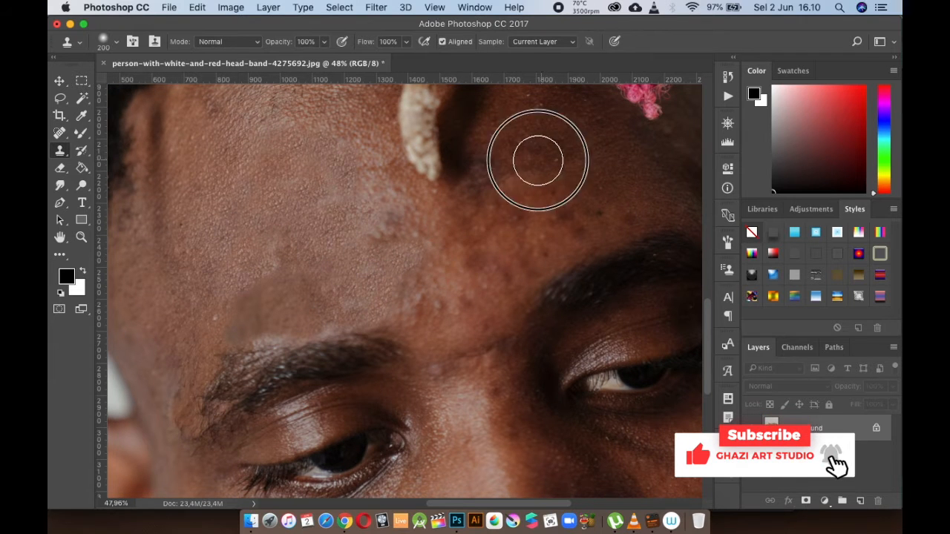
- Try a clone stroke on the shadowed side of the forehead beyond the hanging dreadlock and undo it
mouse_move(542, 159)
left_mouse_down()
mouse_move(489, 184)
mouse_move(461, 238)
left_mouse_up()
key("super+z")
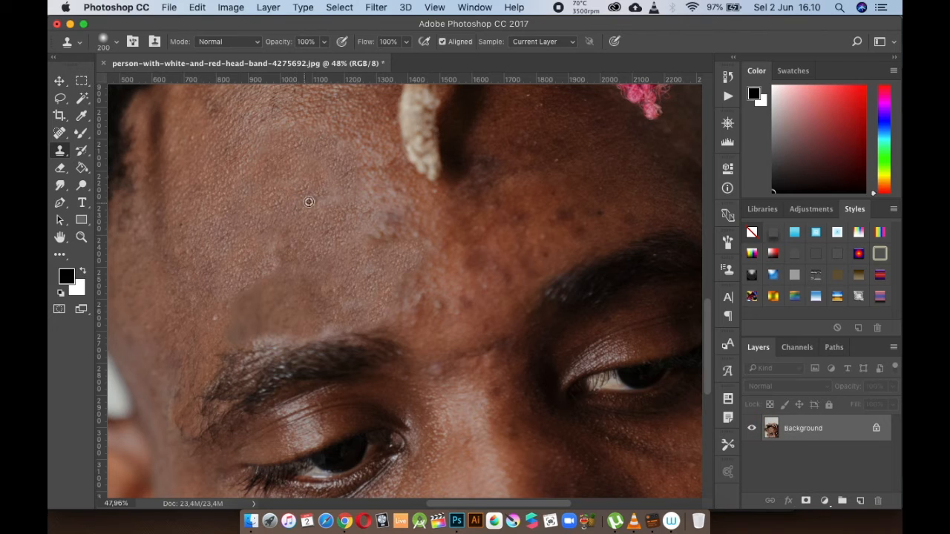
- Clone smooth skin over the uneven spots between the forehead's centre and the inner end of the eyebrow
left_click_drag(368, 221, 388, 249)
mouse_move(415, 297)
left_mouse_down()
mouse_move(405, 301)
mouse_move(409, 276)
mouse_move(407, 297)
mouse_move(393, 304)
left_mouse_up()
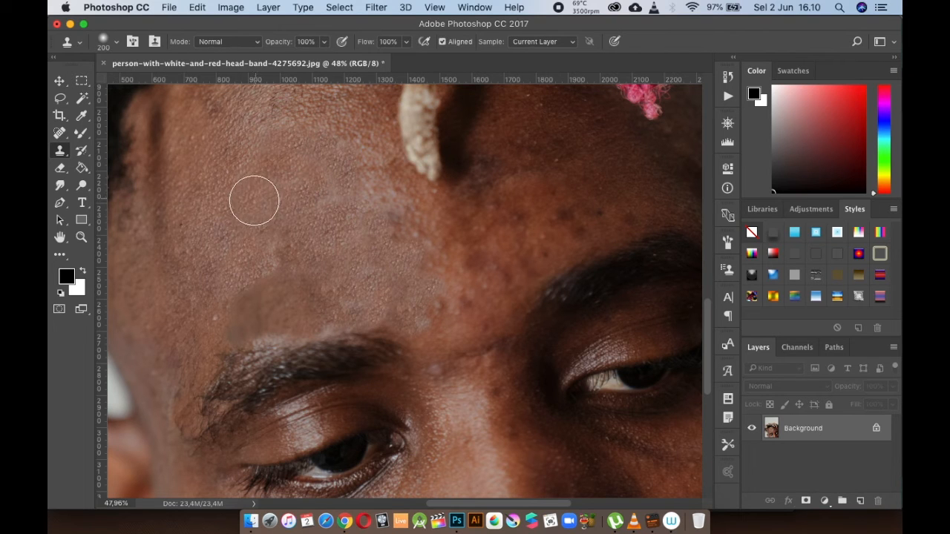
- Clone hair from the dreadlocks and hairline onto the forehead above the eyebrow as a demonstration
left_click_drag(289, 182, 306, 246)
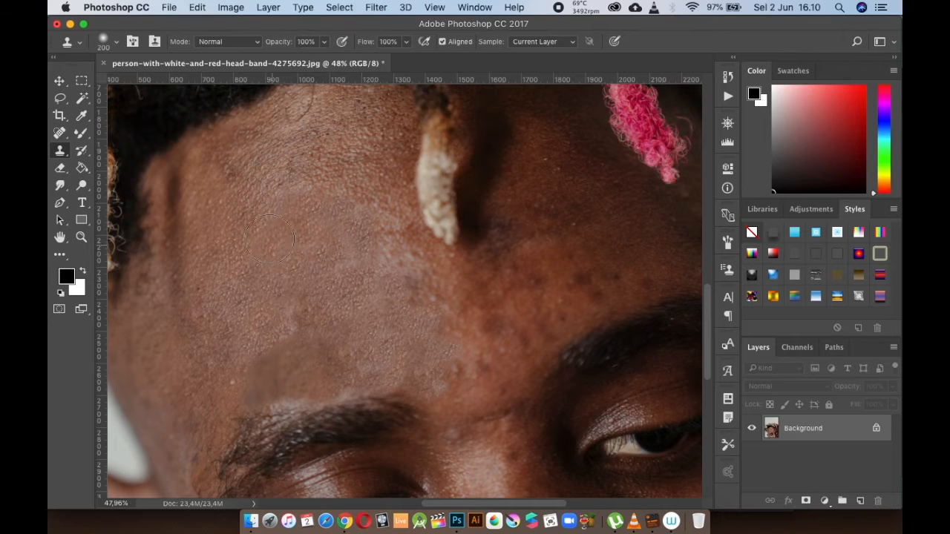
left_click_drag(311, 236, 351, 258)
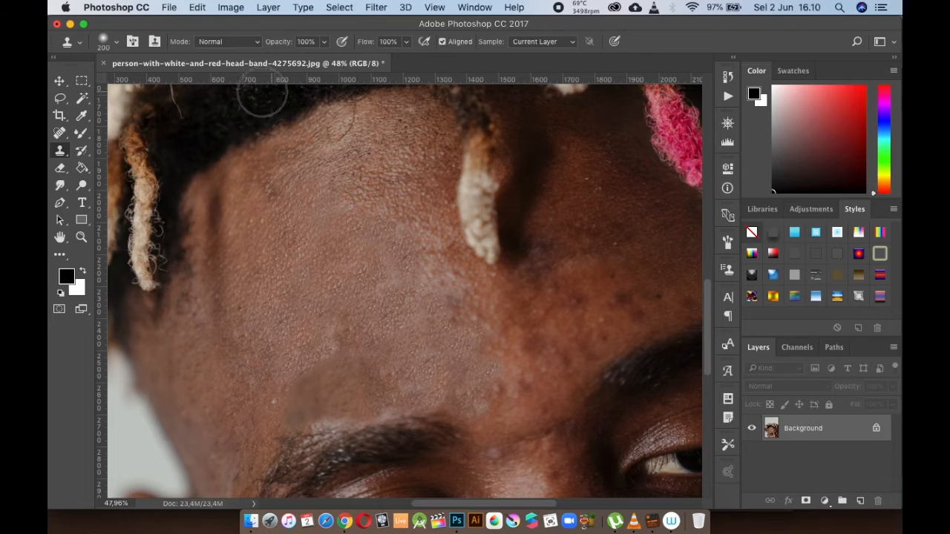
mouse_move(346, 254)
left_mouse_down()
mouse_move(278, 159)
mouse_move(285, 196)
mouse_move(276, 171)
left_mouse_up()
key("bracketright")
key("bracketright")
key("bracketright")
key("bracketright")
mouse_move(434, 256)
left_mouse_down()
mouse_move(398, 257)
mouse_move(396, 236)
mouse_move(401, 242)
mouse_move(346, 186)
mouse_move(297, 156)
mouse_move(290, 206)
mouse_move(308, 199)
left_mouse_up()
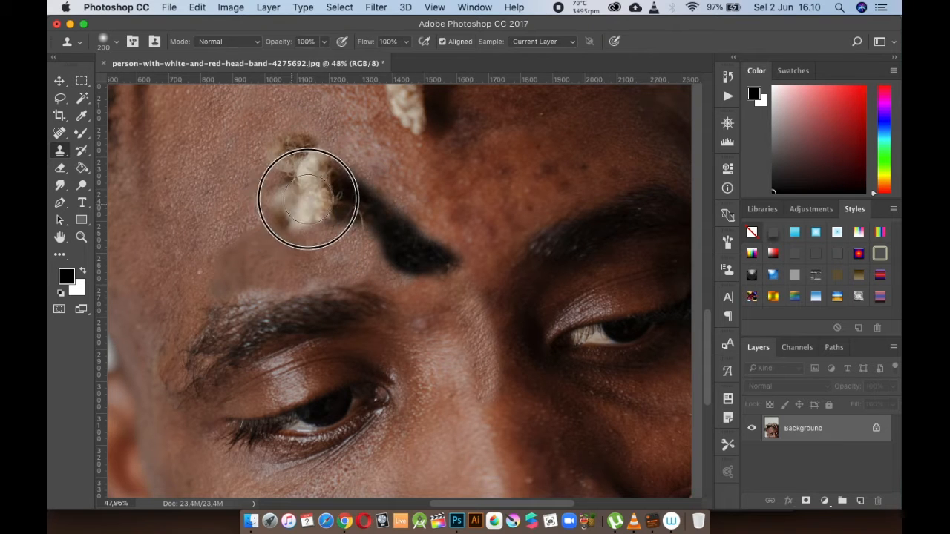
- Undo the demonstration clone strokes that placed dreadlock and black hair on the forehead above the eyebrow
mouse_move(245, 156)
left_mouse_down()
mouse_move(230, 165)
mouse_move(274, 168)
left_mouse_up()
key("super+z")
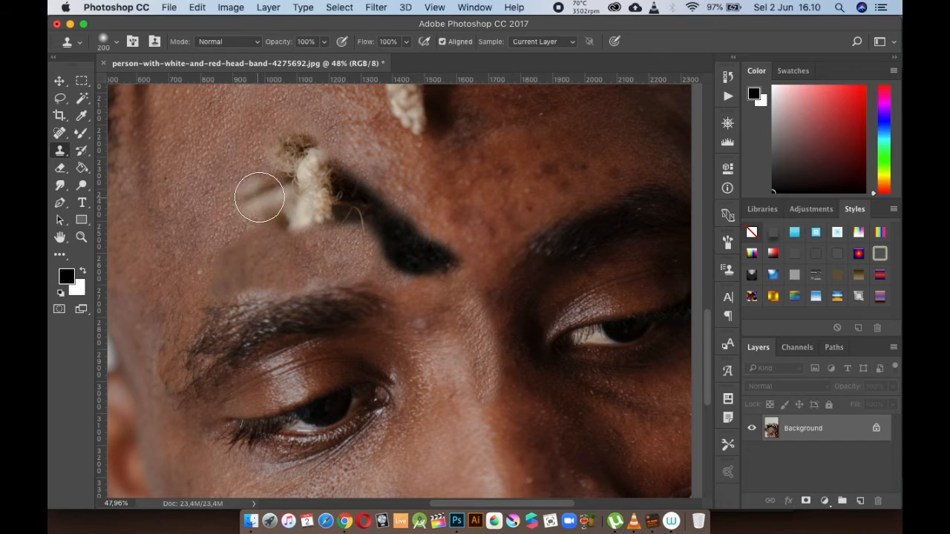
key("alt+super+z")
left_click_drag(284, 190, 297, 193)
key("alt+super+z")
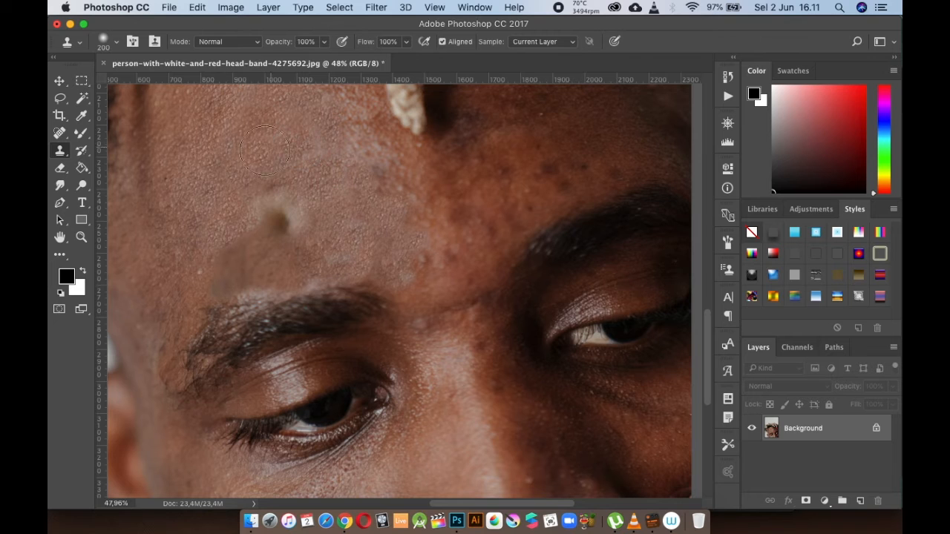
key("alt+super+z")
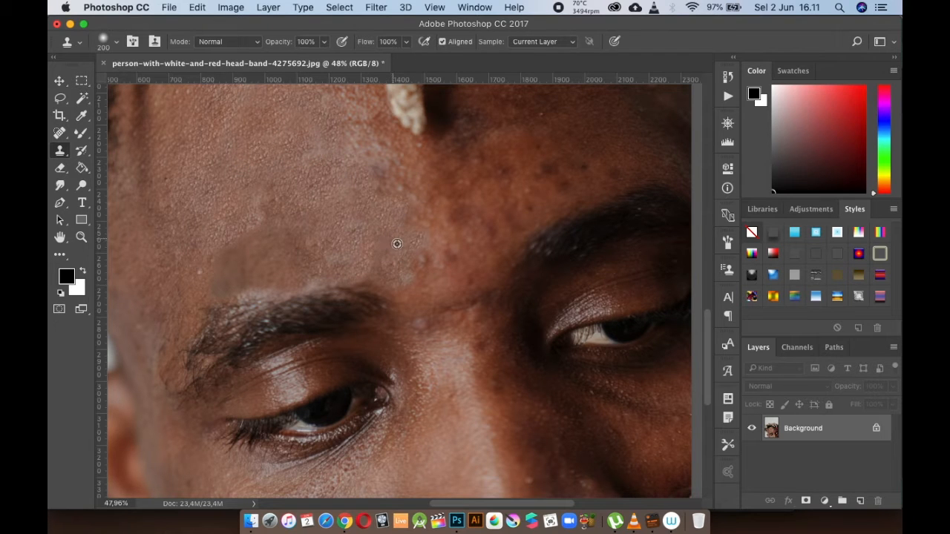
- Reduce the Clone Stamp brush to 90, sample skin between the eyebrows and clone it over the crease there
key("bracketleft")
key("bracketleft")
key("bracketleft")
key("bracketleft")
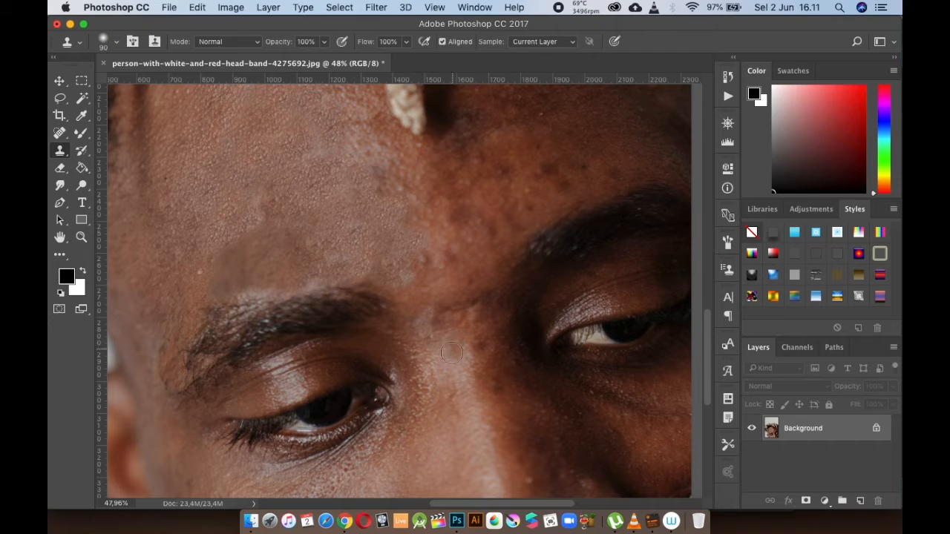
left_click(466, 308, "alt")
left_click(463, 310)
key("super+z")
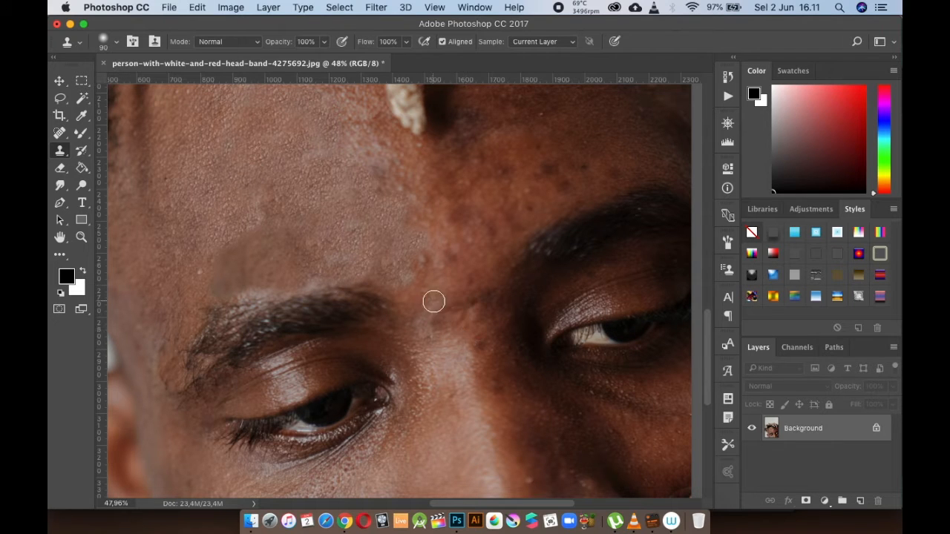
left_click(440, 307)
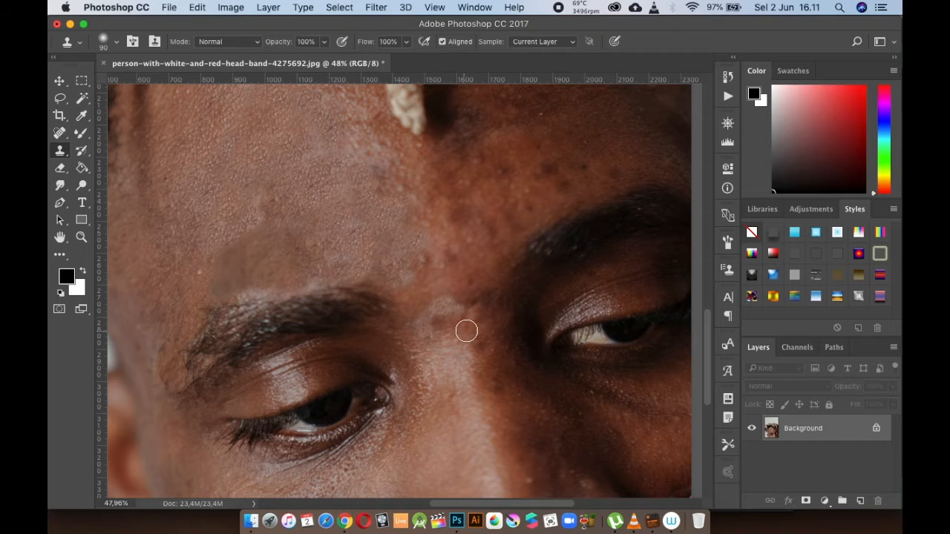
- Examine the retouched forehead and hairline both close up and in the whole portrait, ending with the Move tool active
scroll(467, 331, "down", 5)
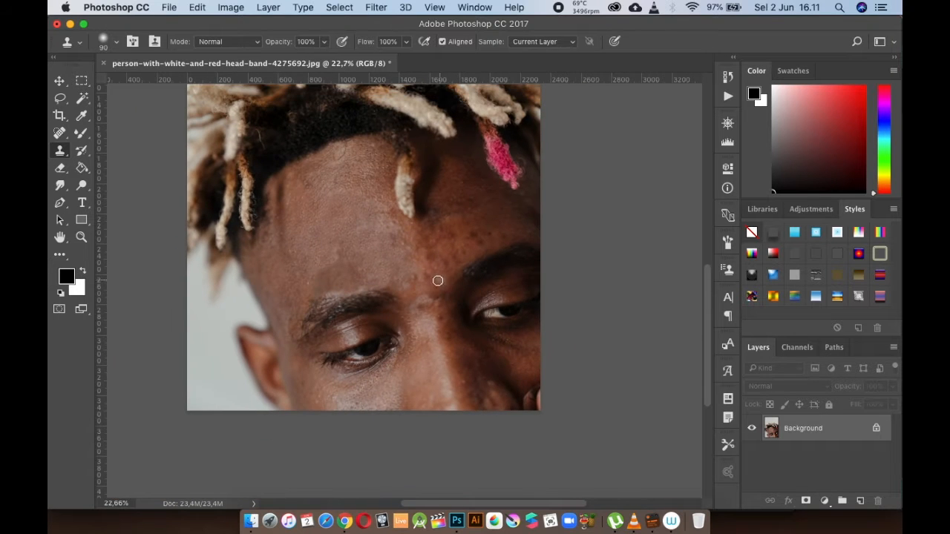
scroll(386, 255, "down", 3)
scroll(414, 327, "up", 7)
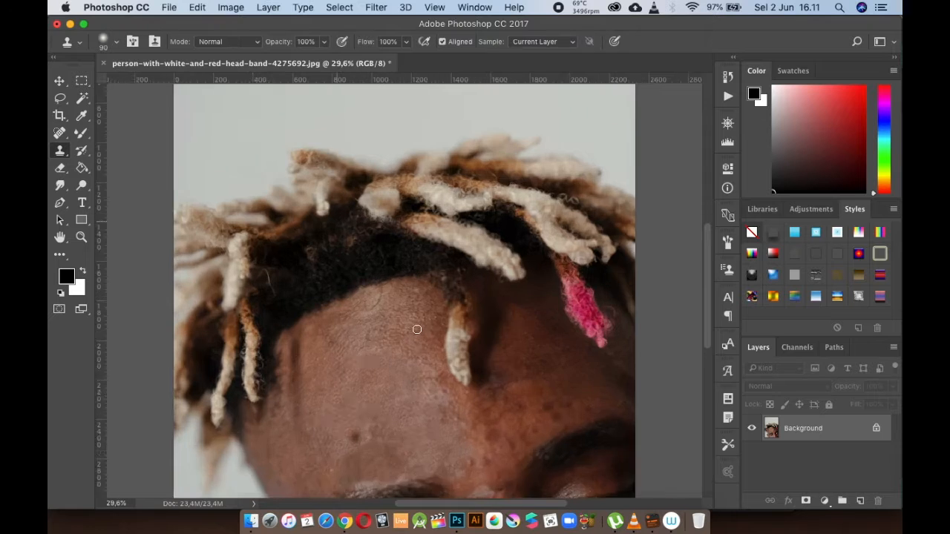
scroll(406, 297, "down", 2)
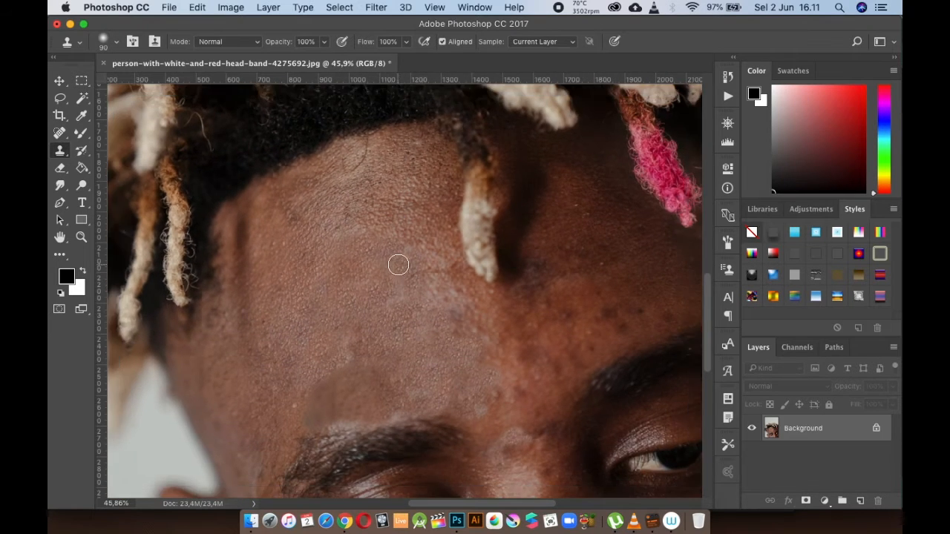
scroll(393, 271, "down", 2)
scroll(392, 277, "down", 2)
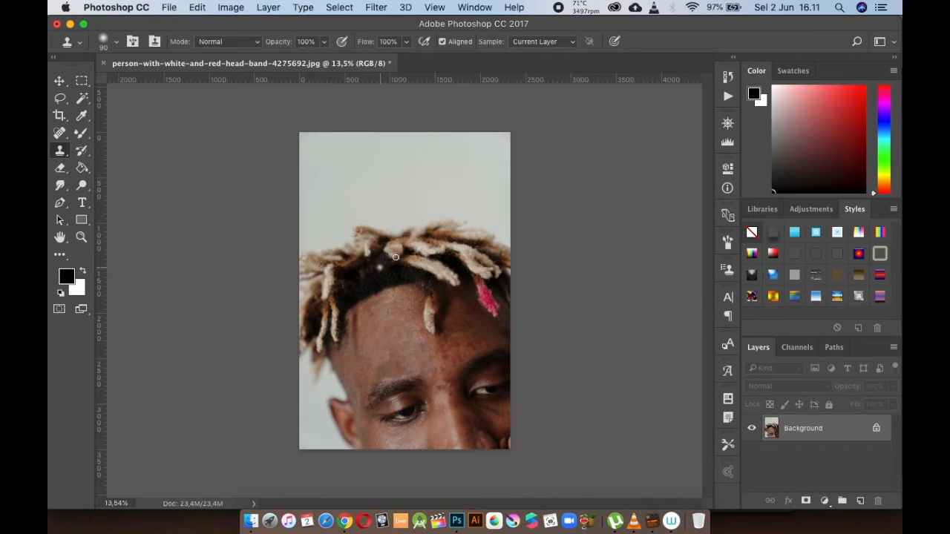
scroll(362, 298, "up", 3)
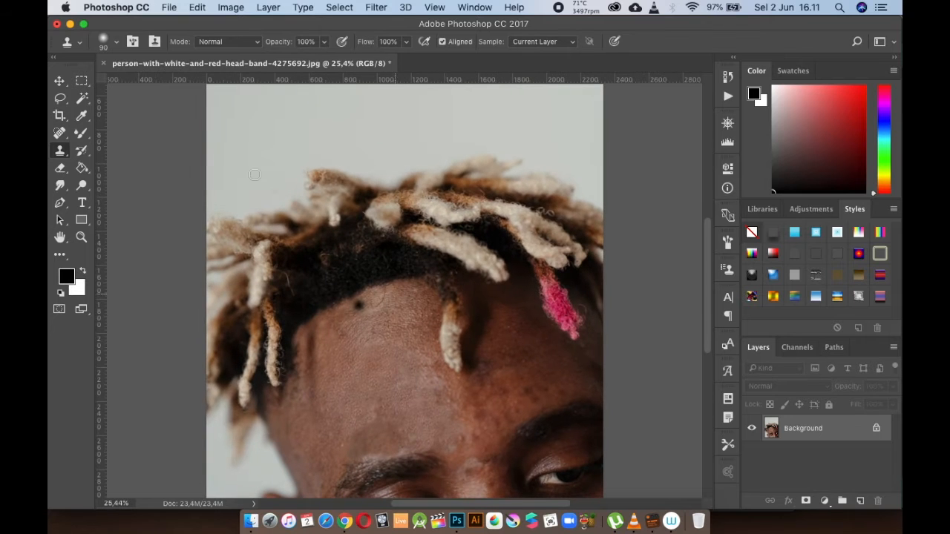
left_click(61, 81)
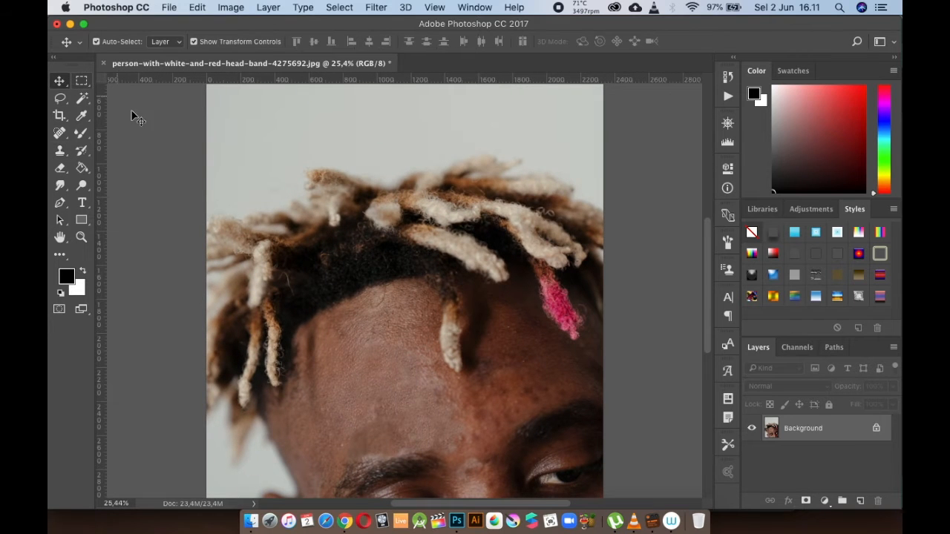
- Switch to Chrome and search Pexels for "lamp" photos
left_click(345, 521)
left_click(72, 93)
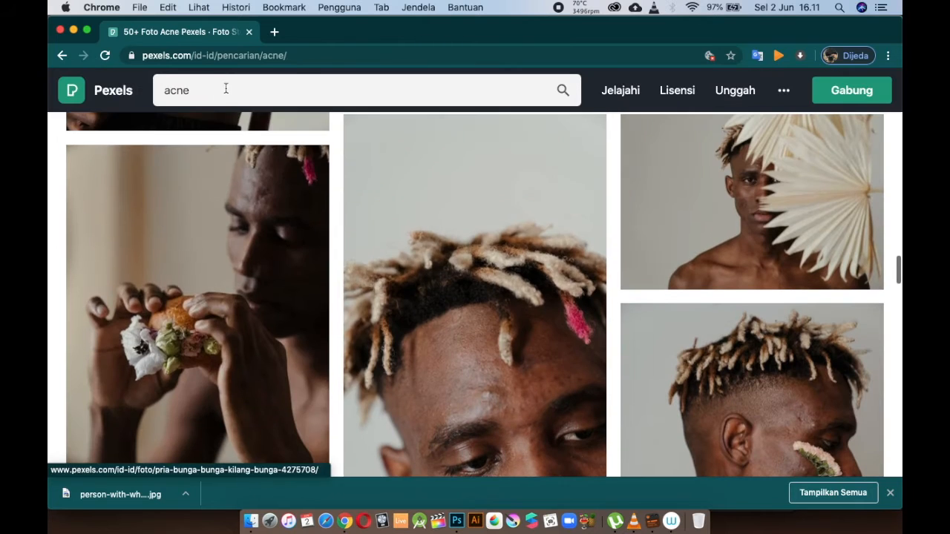
left_click(227, 90)
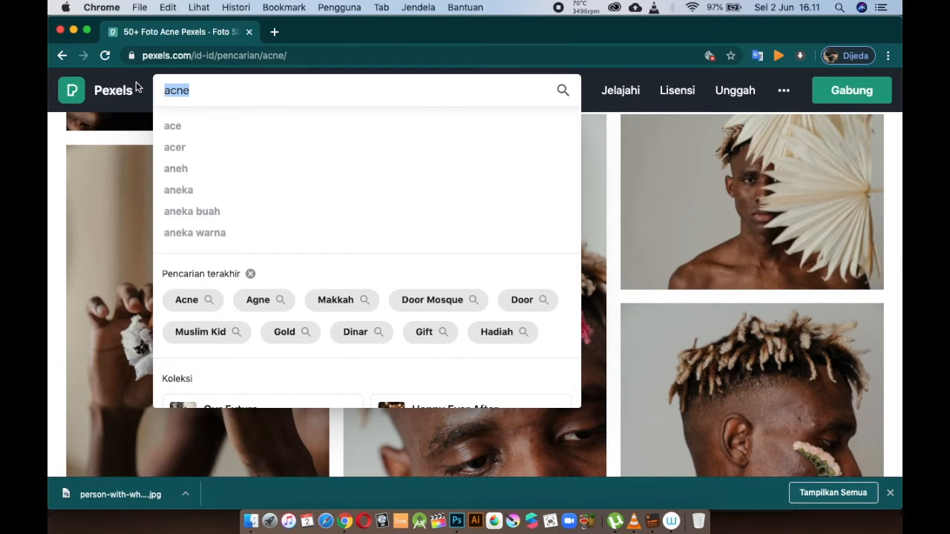
type("lamp")
key("Return")
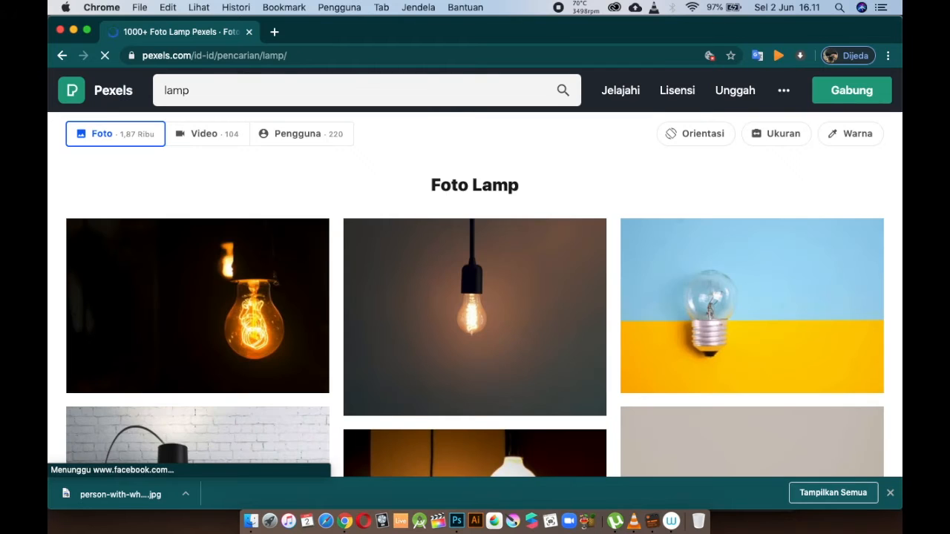
- Browse the lamp photo results for a picture with a clear object on a plain background
scroll(136, 90, "down", 3)
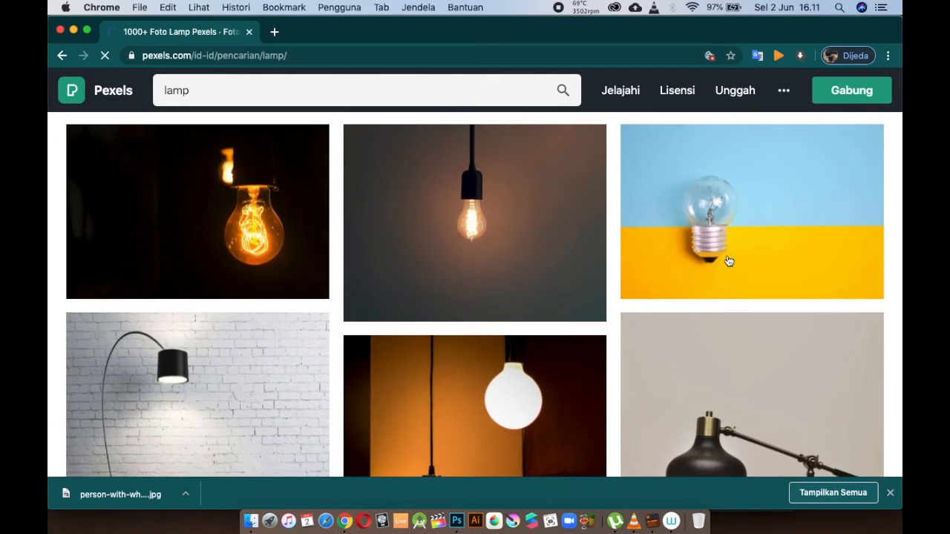
scroll(683, 230, "down", 5)
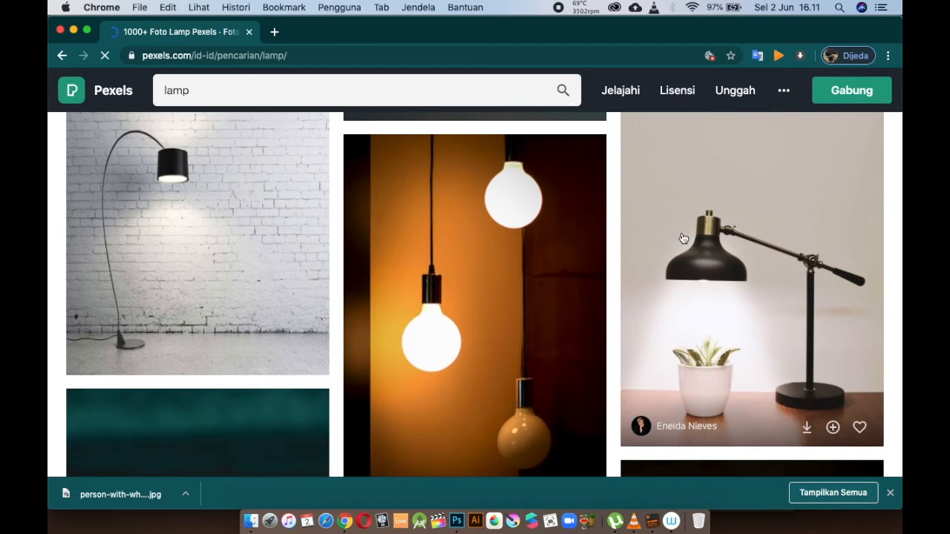
scroll(685, 236, "down", 10)
scroll(661, 250, "down", 2)
scroll(661, 250, "down", 3)
scroll(640, 264, "up", 7)
scroll(640, 265, "up", 10)
scroll(663, 267, "down", 15)
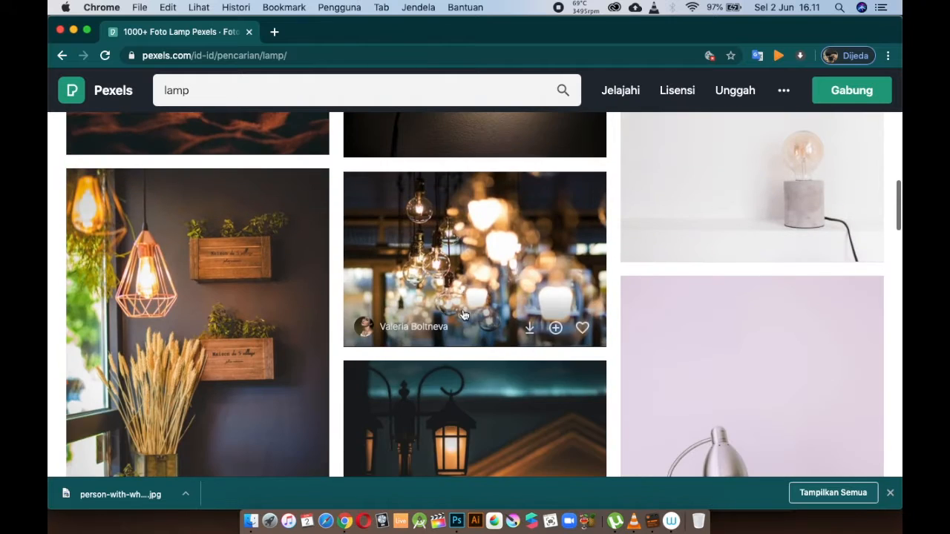
scroll(462, 310, "down", 12)
scroll(487, 309, "down", 5)
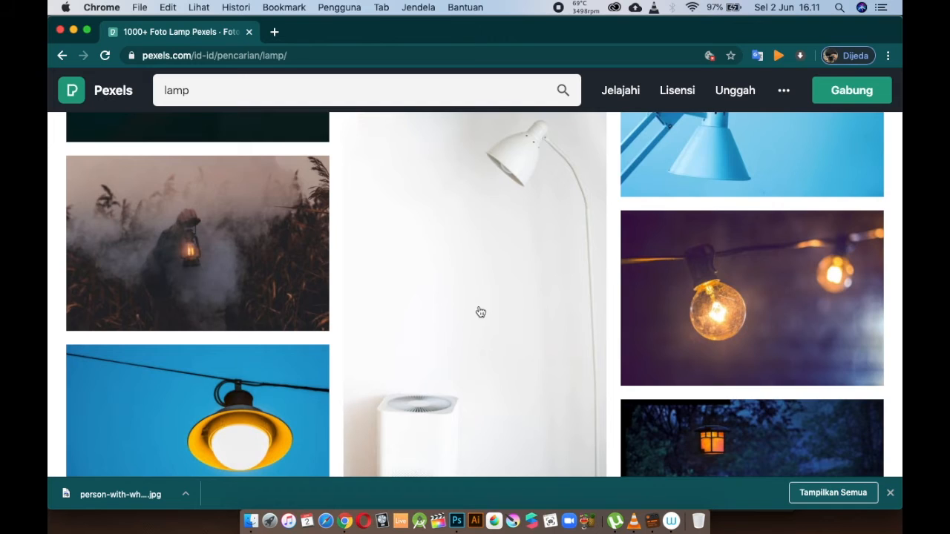
scroll(480, 312, "down", 12)
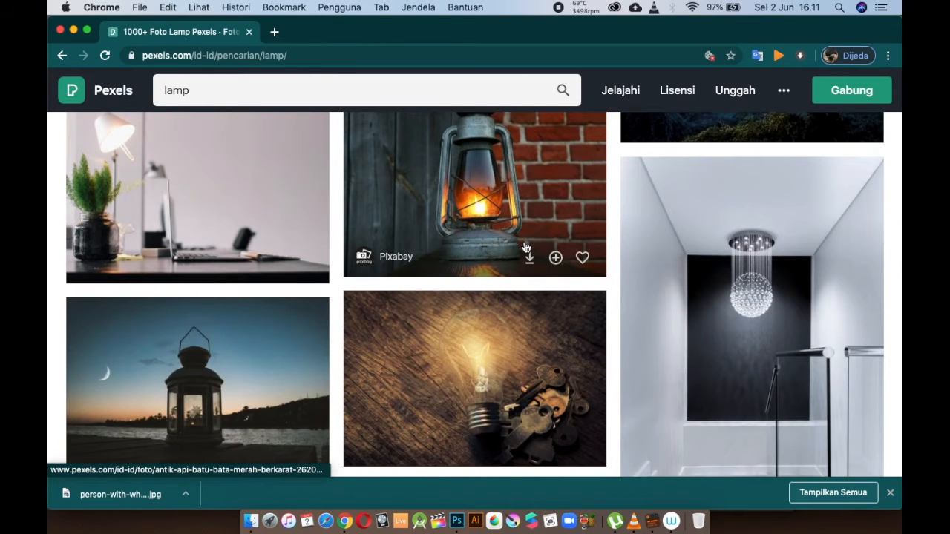
scroll(523, 245, "down", 6)
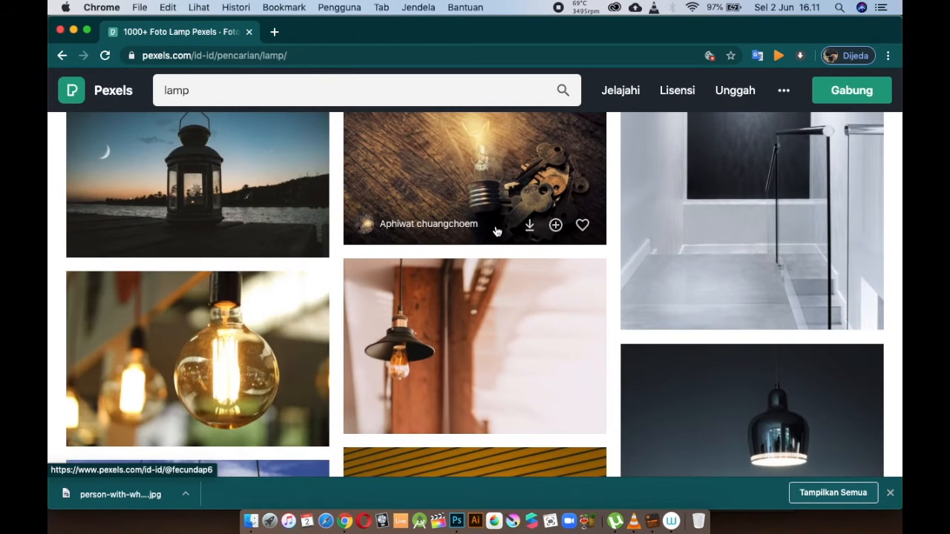
scroll(499, 233, "down", 6)
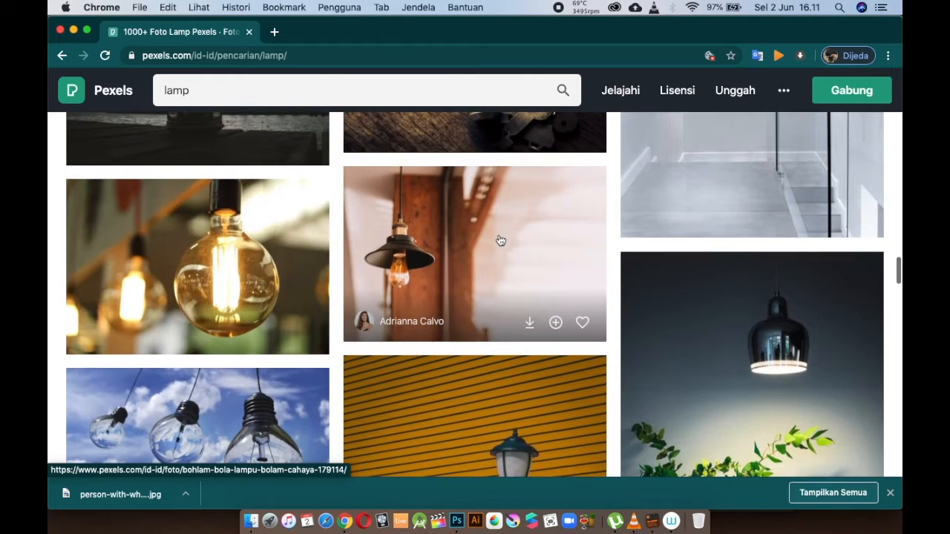
scroll(502, 239, "down", 8)
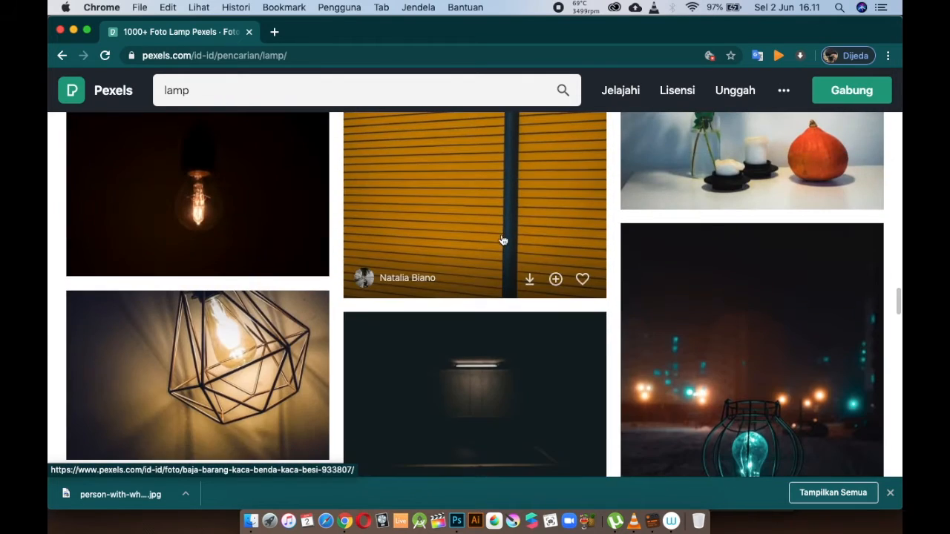
scroll(503, 240, "down", 8)
scroll(488, 251, "up", 20)
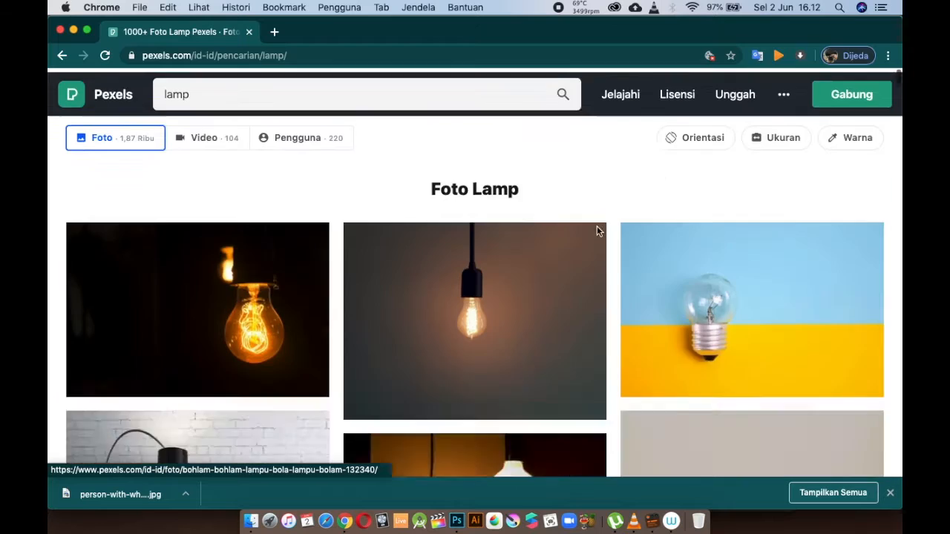
- Download the free photo of the light bulb on the blue and yellow background and dismiss the thank-you dialog
left_click(689, 325)
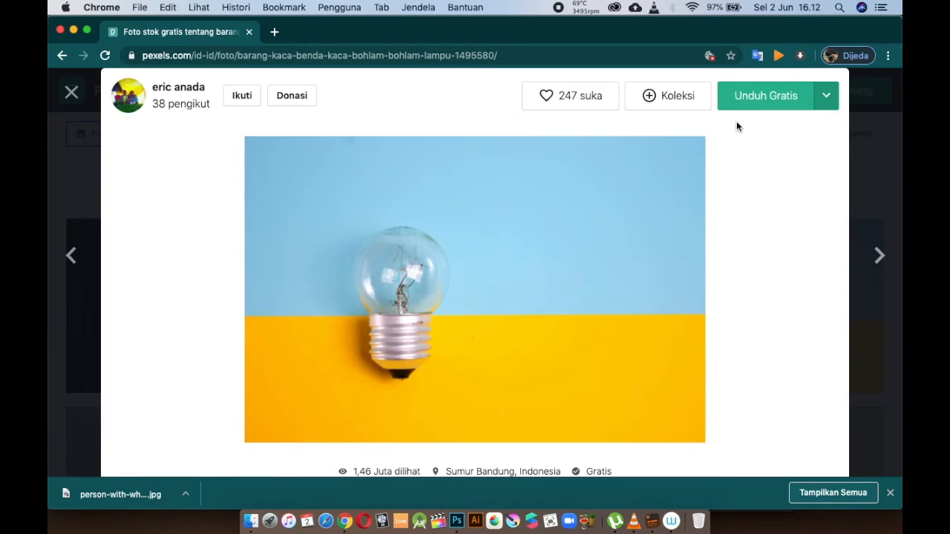
left_click(759, 102)
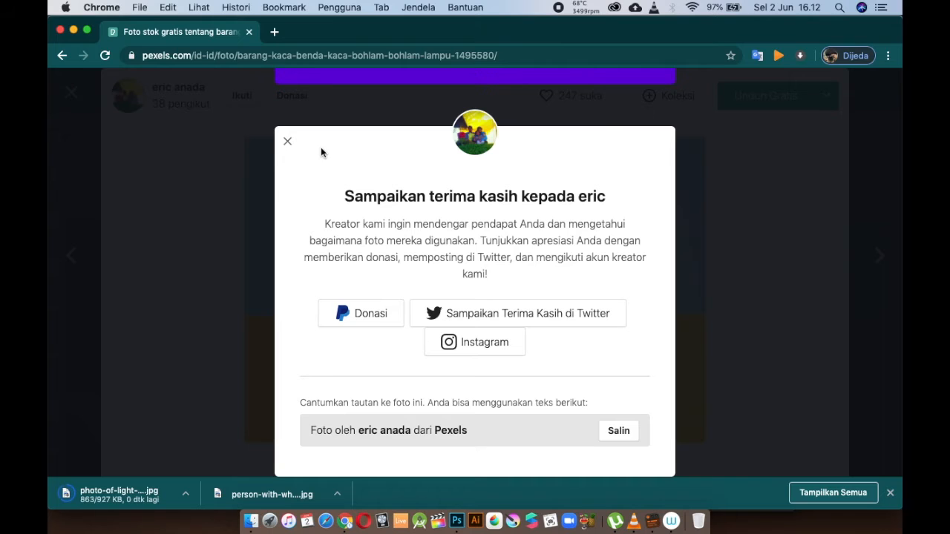
left_click(290, 142)
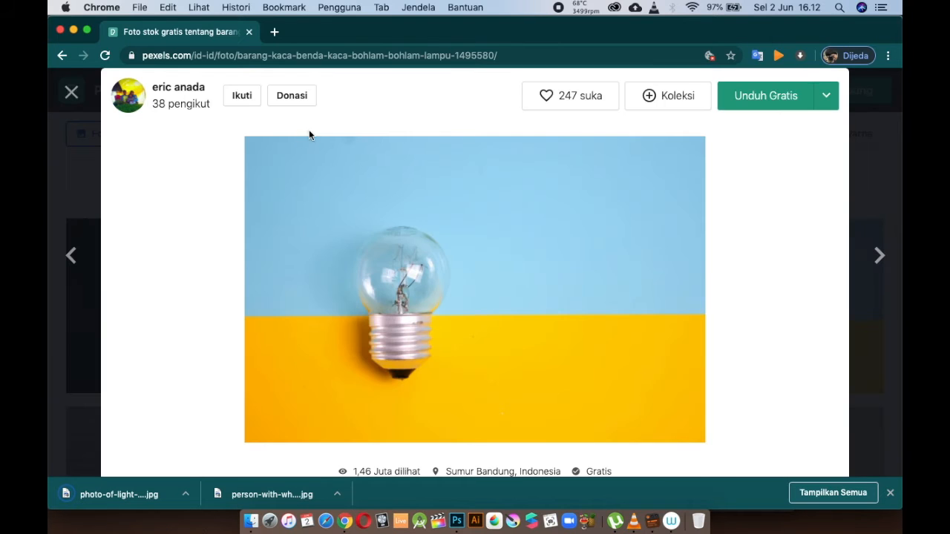
- Open photo-of-light-bulb-1495580.jpg from the downloads folder in Photoshop and close the portrait document without saving it
left_click(186, 495)
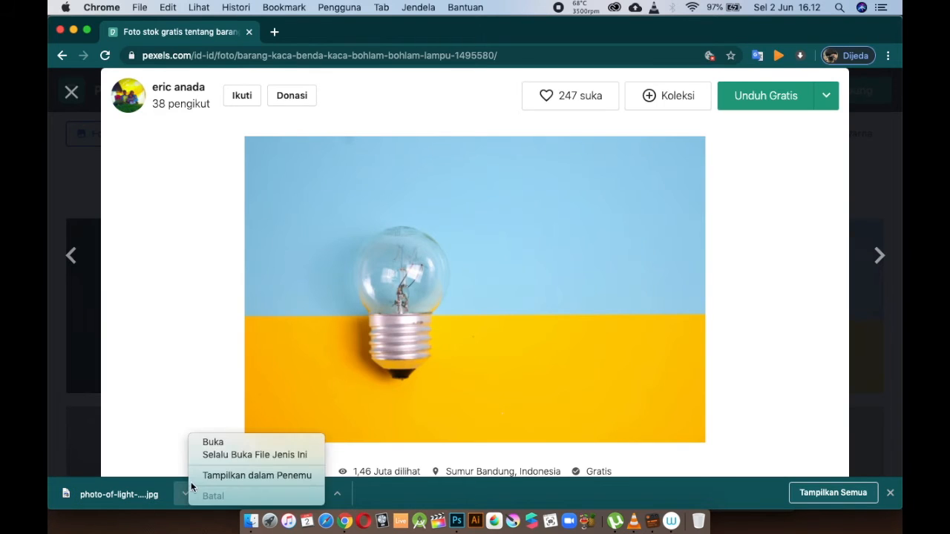
left_click(221, 475)
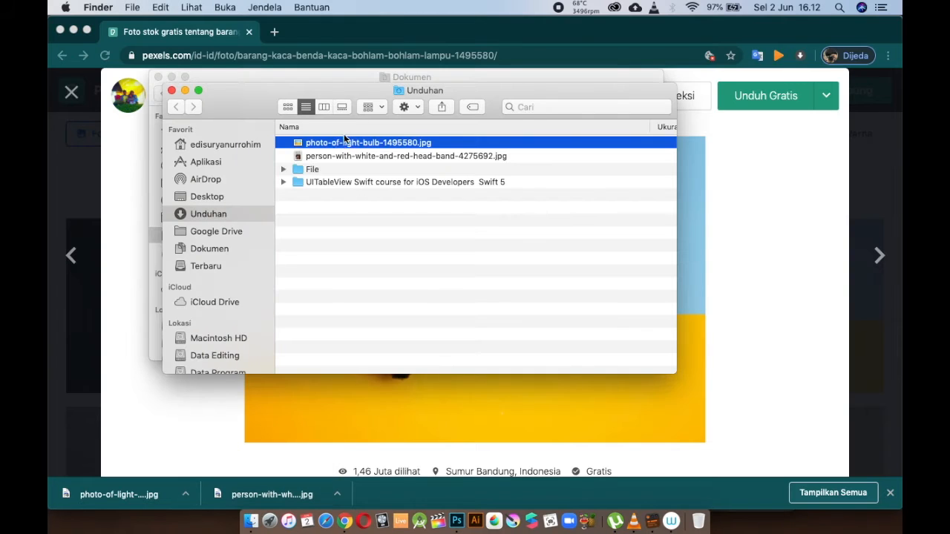
right_click(345, 142)
key("Escape")
right_click(416, 139)
mouse_move(636, 160)
left_click(669, 196)
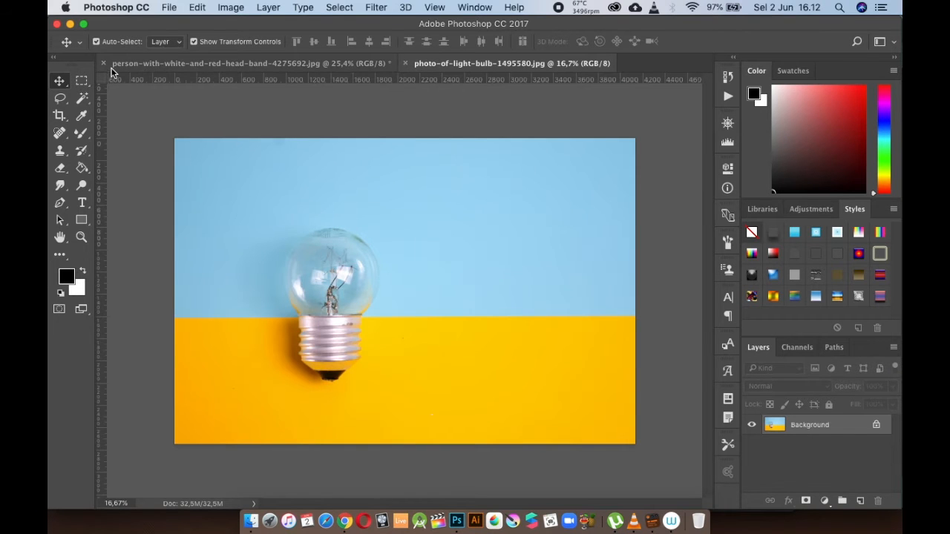
left_click(104, 63)
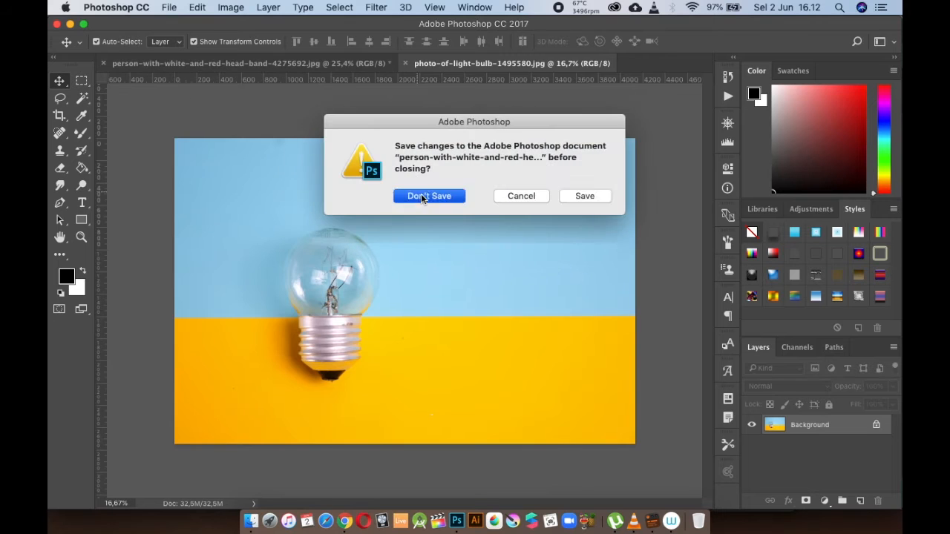
left_click(420, 197)
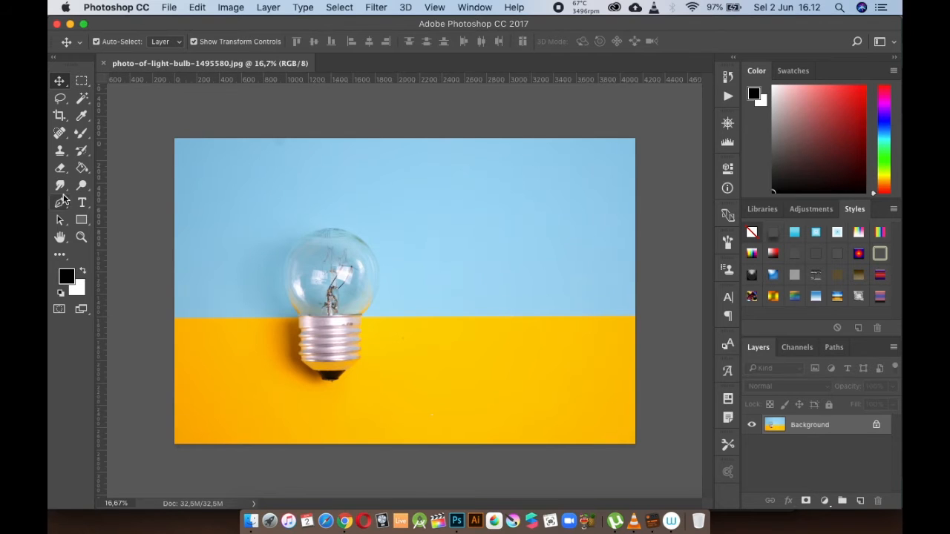
- Select the Clone Stamp tool and enlarge its brush to 1900 px so that it covers the light bulb
left_click(60, 152)
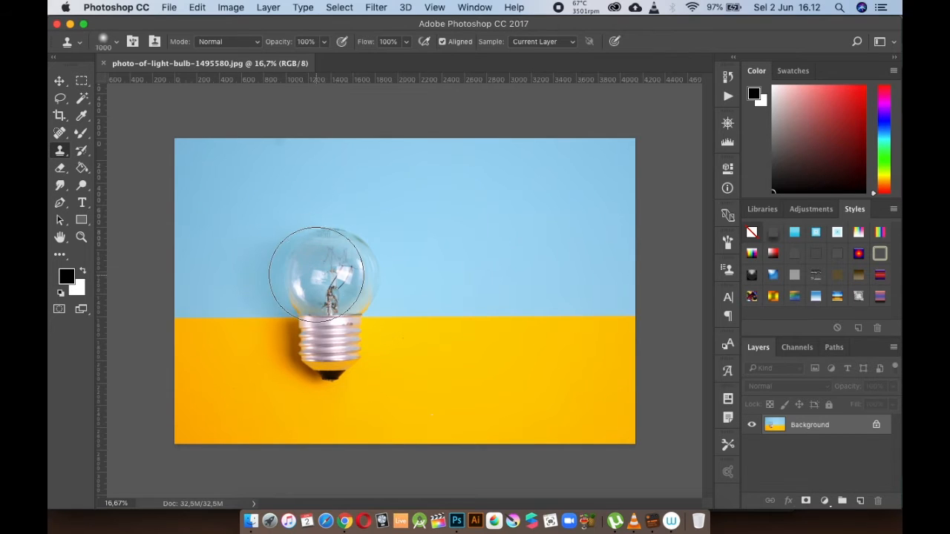
key("bracketright")
key("bracketright")
key("bracketright")
key("bracketright")
key("bracketright")
key("bracketright")
key("bracketright")
key("bracketright")
key("bracketleft")
left_click(333, 306)
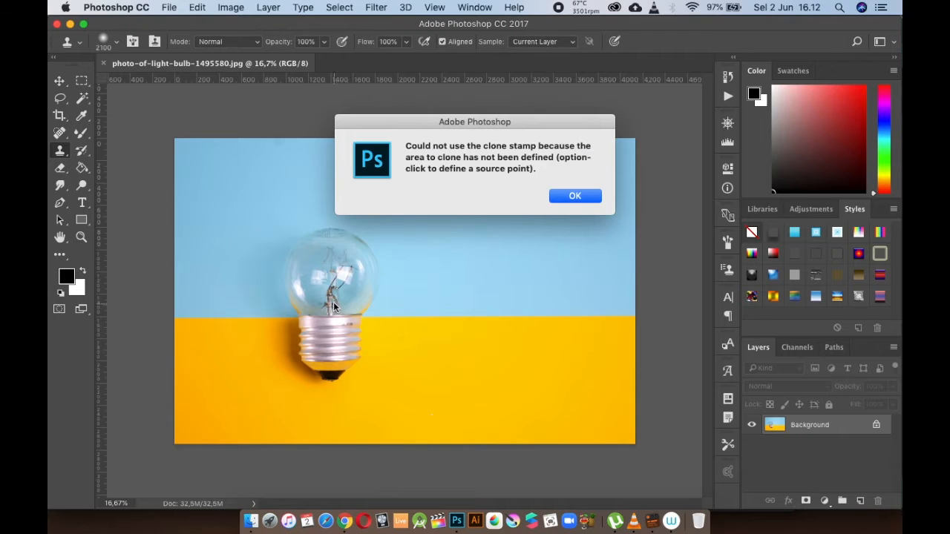
left_click(556, 197)
key("bracketleft")
key("bracketleft")
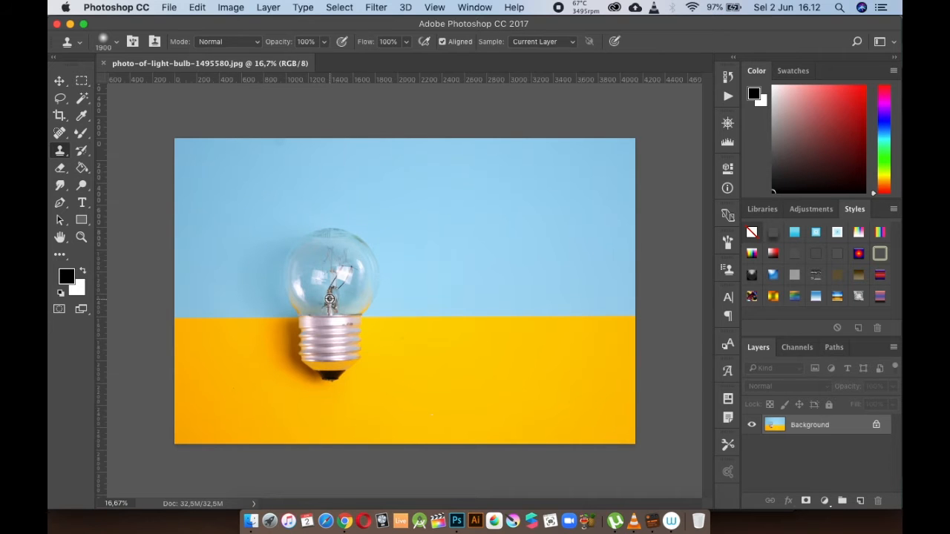
- Sample the bulb at its filament and clone a complete second bulb to its right, aligned with the blue and yellow boundary
mouse_move(483, 304)
left_mouse_down()
mouse_move(508, 290)
mouse_move(513, 300)
left_mouse_up()
left_click(512, 299)
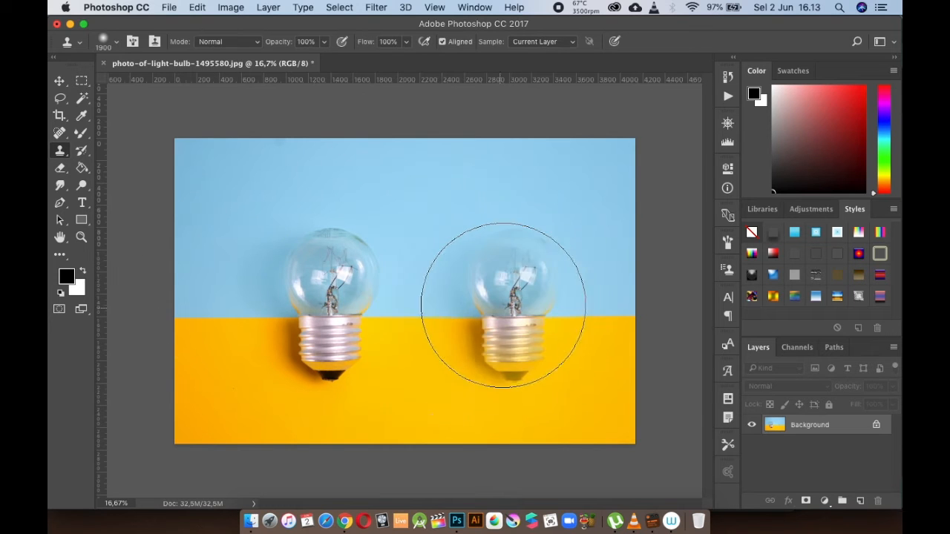
left_click(511, 302)
left_click(512, 302)
mouse_move(515, 305)
left_mouse_down()
mouse_move(509, 338)
mouse_move(508, 233)
mouse_move(522, 253)
mouse_move(494, 267)
mouse_move(514, 284)
mouse_move(501, 326)
mouse_move(518, 330)
mouse_move(528, 299)
mouse_move(521, 267)
mouse_move(519, 278)
mouse_move(507, 277)
mouse_move(525, 298)
mouse_move(503, 340)
mouse_move(513, 289)
mouse_move(513, 275)
mouse_move(501, 273)
mouse_move(523, 288)
mouse_move(507, 336)
mouse_move(501, 287)
left_mouse_up()
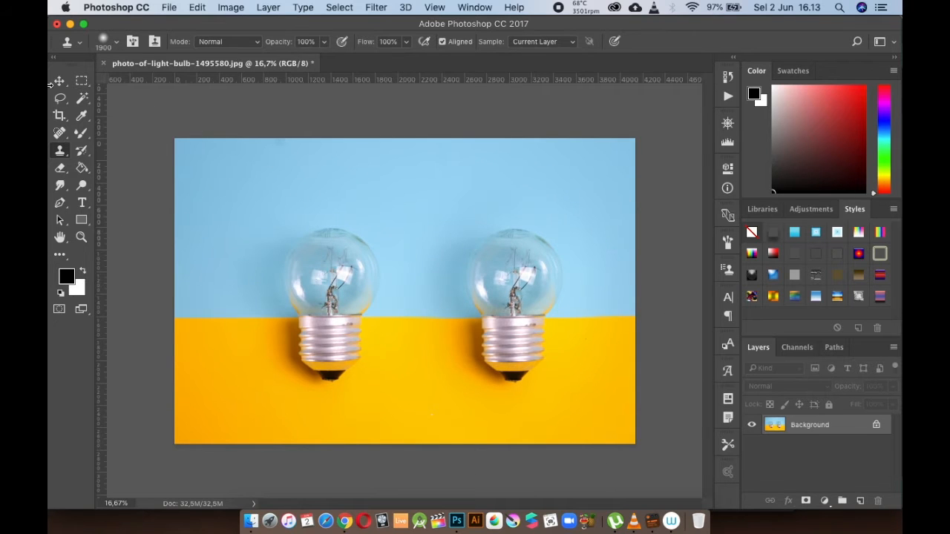
- Examine the cloned bulb up close and compare its edges, shadow and background boundary with the original bulb
left_click(59, 81)
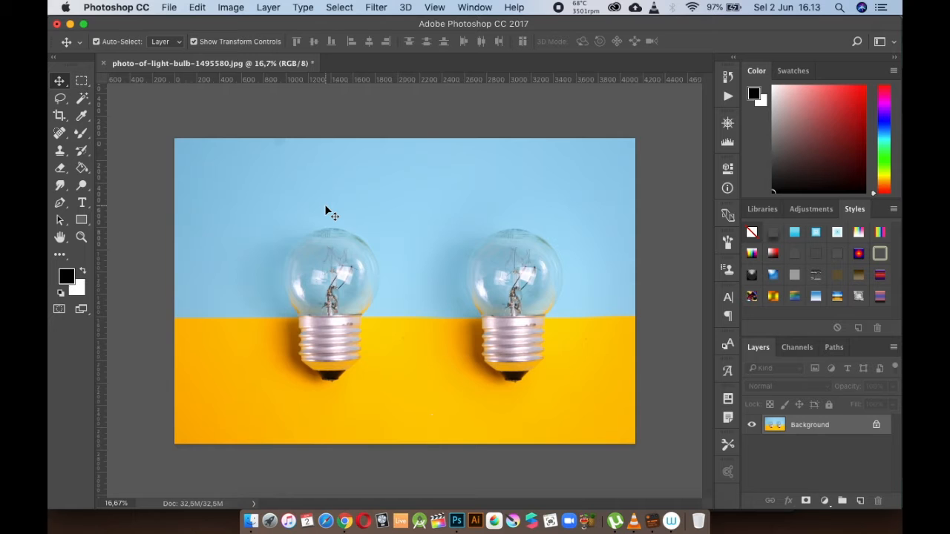
scroll(448, 328, "up", 5)
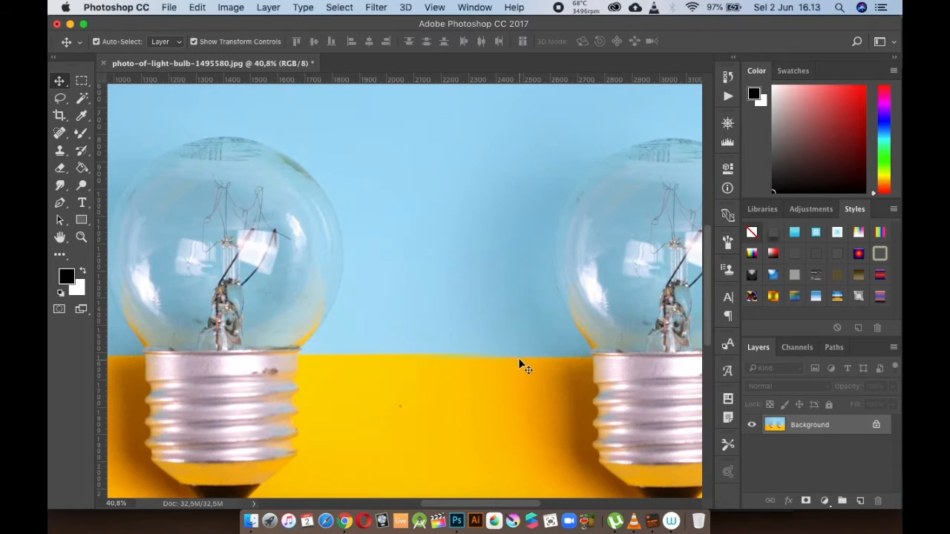
left_click_drag(562, 362, 365, 227)
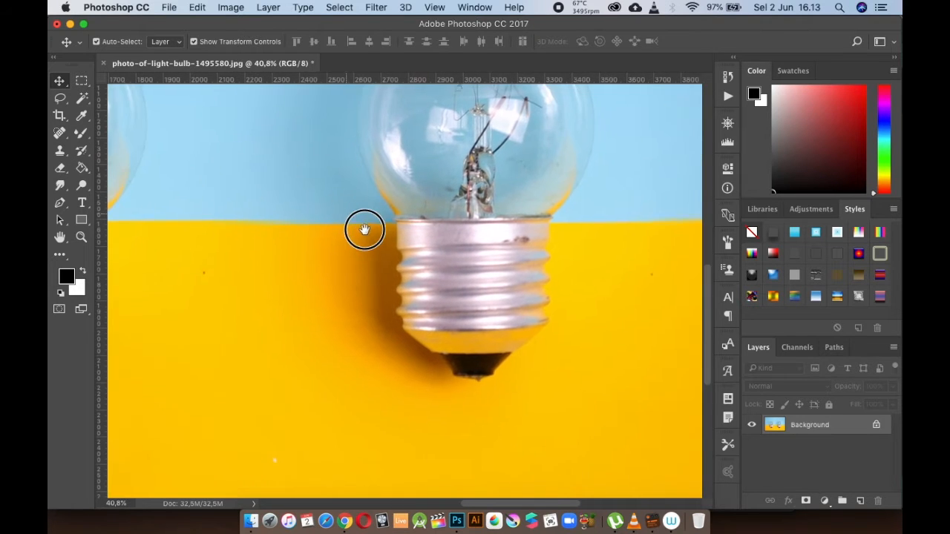
left_click_drag(339, 269, 472, 297)
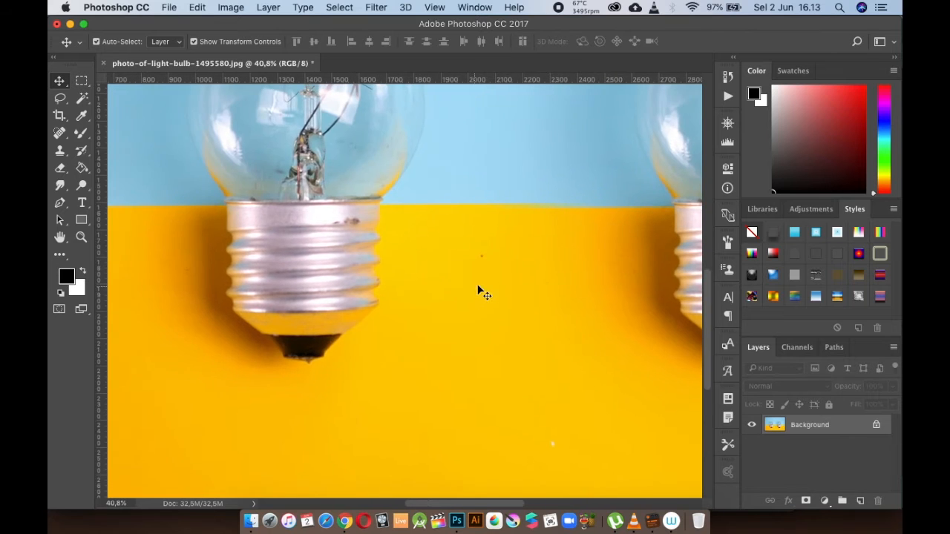
scroll(479, 291, "down", 3)
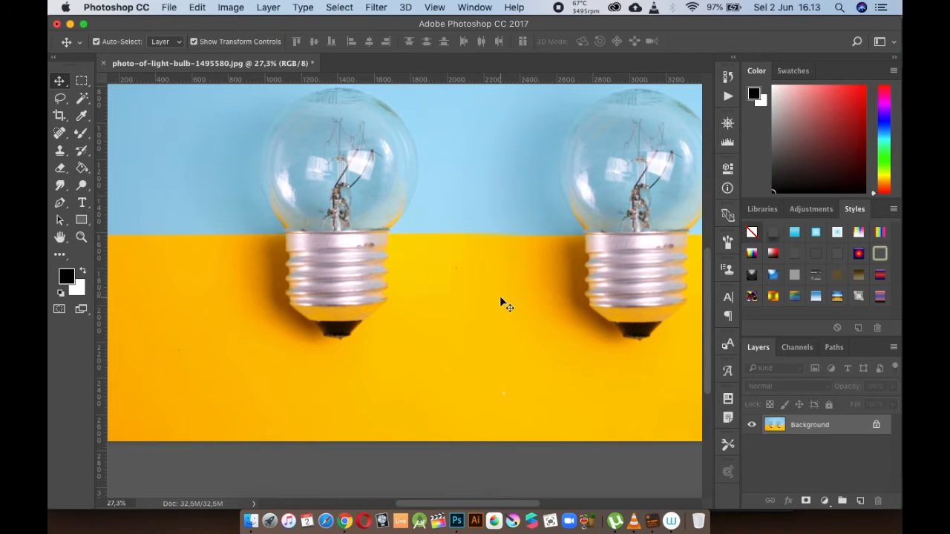
scroll(514, 248, "down", 2)
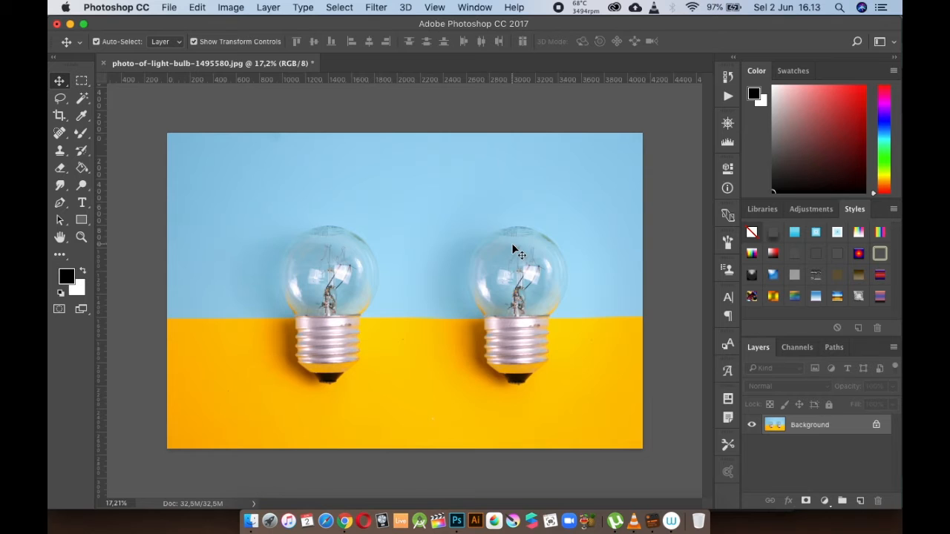
scroll(254, 318, "up", 2)
left_click_drag(237, 318, 377, 280)
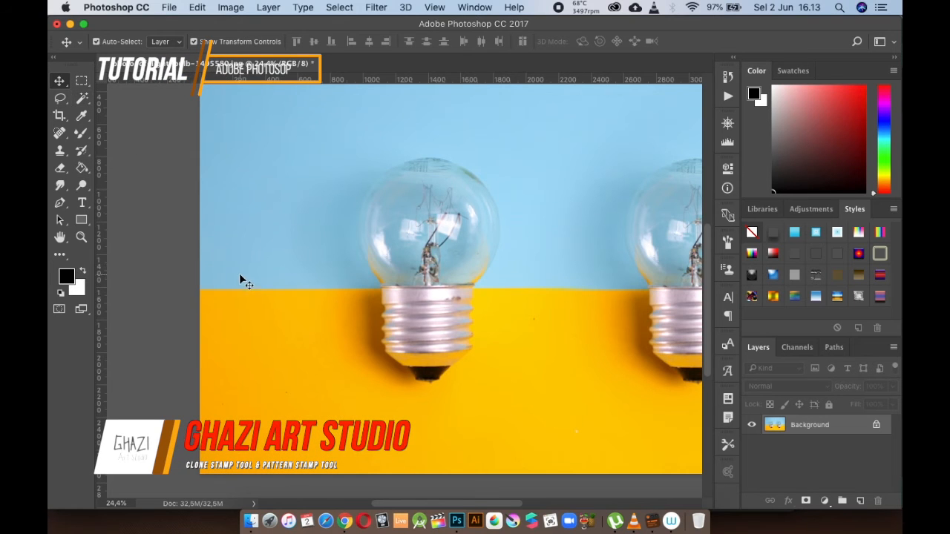
- Set the Clone Stamp brush to 2000 px and clone the background beside the original bulb over most of it
left_click(61, 152)
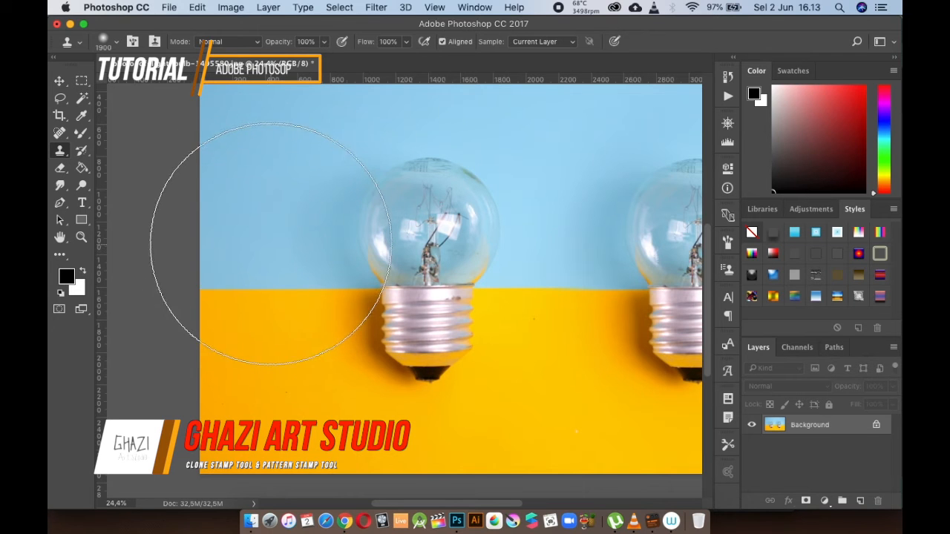
key("bracketleft")
key("bracketleft")
key("bracketleft")
key("bracketleft")
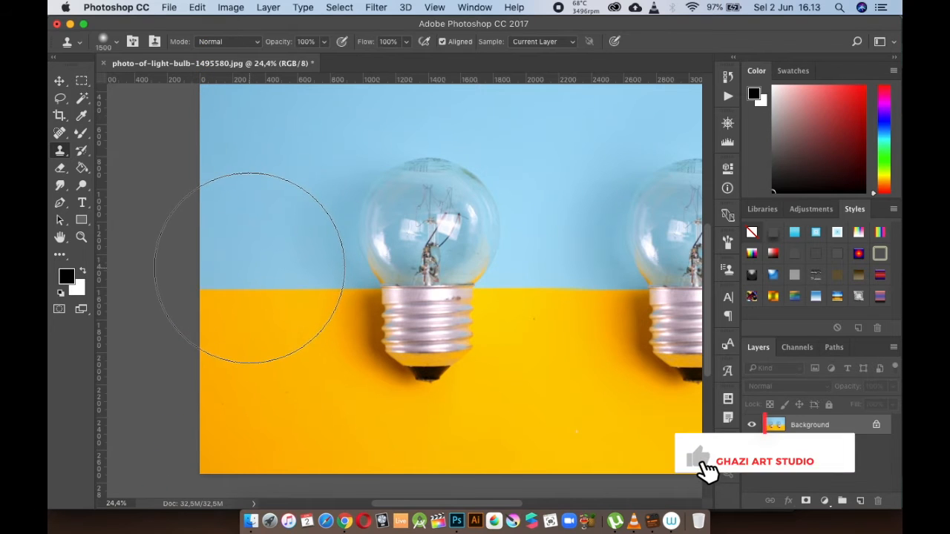
key("bracketright")
key("bracketright")
key("bracketright")
key("bracketright")
key("bracketright")
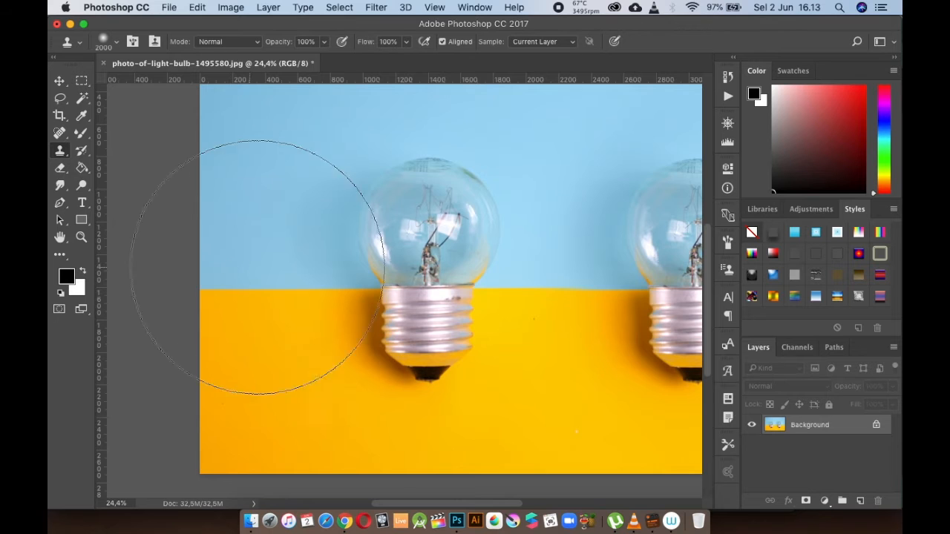
mouse_move(420, 270)
left_mouse_down()
mouse_move(452, 272)
mouse_move(352, 259)
mouse_move(471, 218)
mouse_move(424, 321)
mouse_move(420, 257)
mouse_move(445, 233)
mouse_move(409, 225)
left_mouse_up()
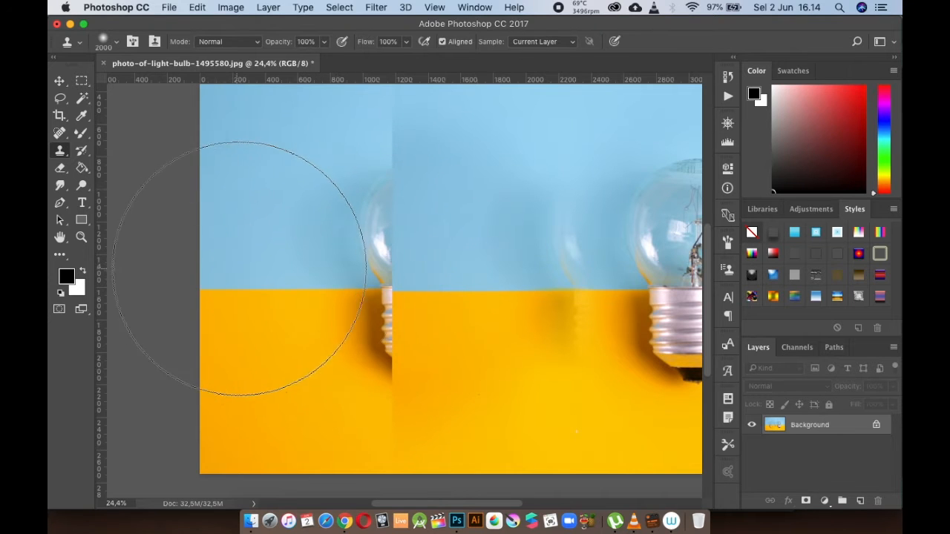
- Reduce the Clone Stamp brush to 1000 px and clone clean background over the remaining left sliver of the original bulb
key("bracketleft")
key("bracketleft")
key("bracketleft")
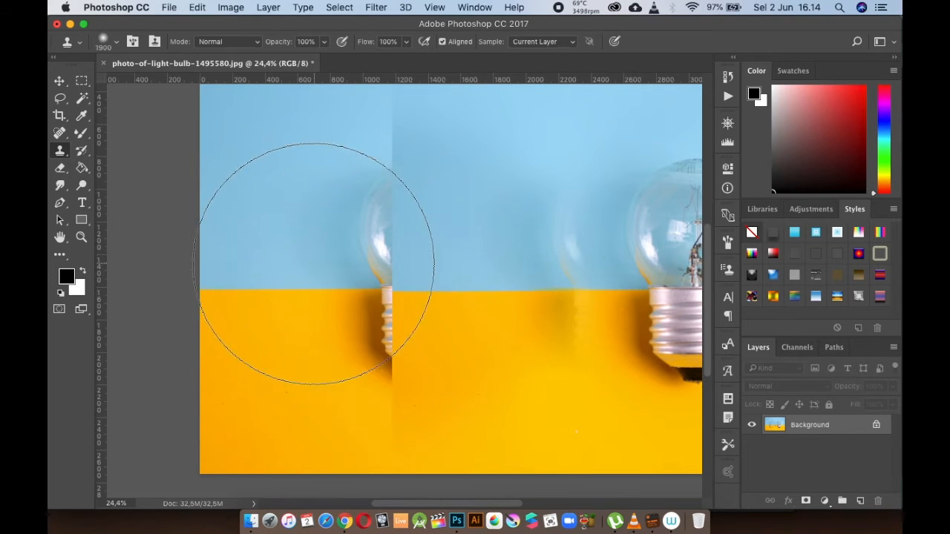
key("bracketleft")
key("bracketleft")
key("bracketleft")
key("bracketleft")
key("bracketleft")
key("bracketleft")
key("bracketleft")
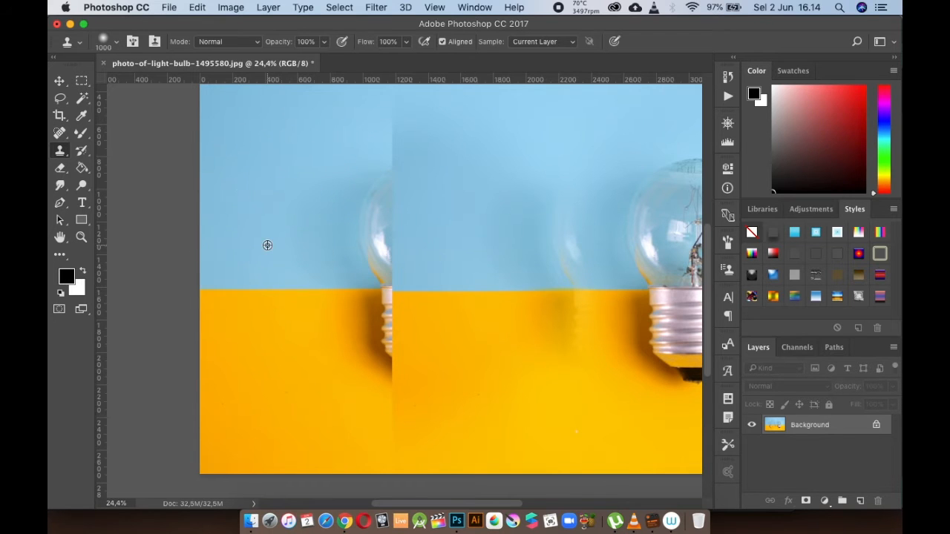
left_click(313, 250, "alt")
mouse_move(352, 252)
left_mouse_down()
mouse_move(434, 253)
mouse_move(388, 244)
mouse_move(393, 102)
mouse_move(369, 343)
mouse_move(350, 301)
mouse_move(338, 306)
mouse_move(344, 282)
left_mouse_up()
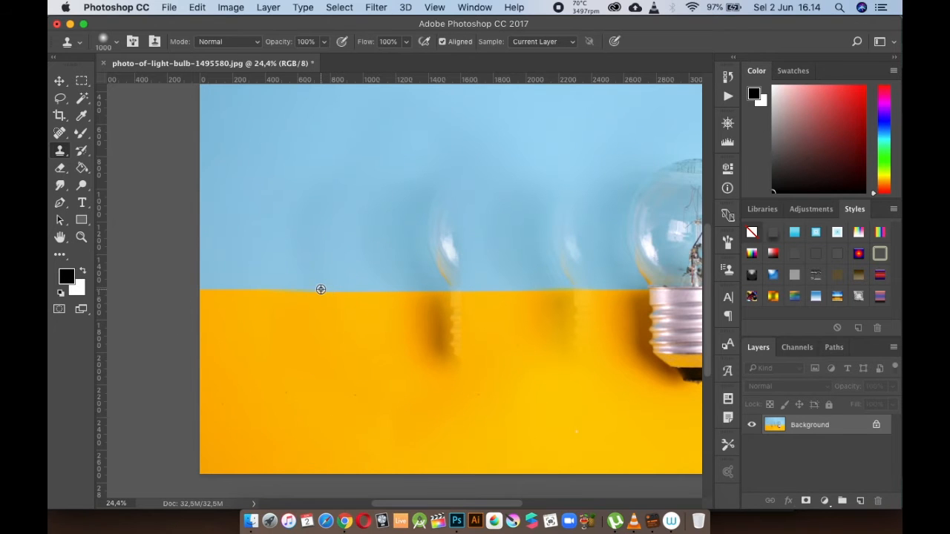
- Clone the blue and yellow background over the duplicated bulb sliver in the middle, undoing and repainting a stroke
mouse_move(325, 294)
left_mouse_down()
mouse_move(418, 309)
mouse_move(423, 286)
mouse_move(488, 293)
mouse_move(424, 297)
mouse_move(445, 330)
mouse_move(456, 218)
mouse_move(341, 191)
mouse_move(321, 240)
mouse_move(437, 156)
mouse_move(301, 285)
mouse_move(392, 284)
left_mouse_up()
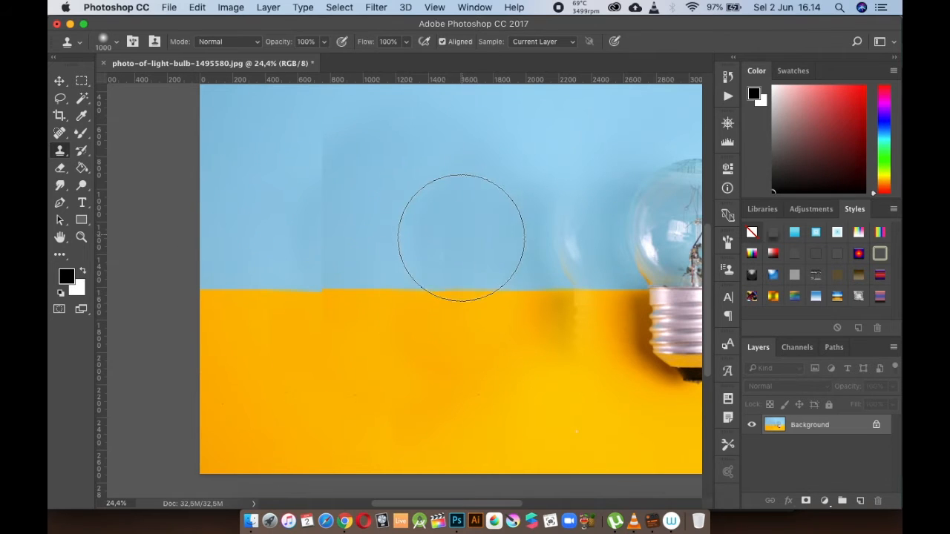
key("super+z")
mouse_move(445, 241)
left_mouse_down()
mouse_move(463, 223)
mouse_move(452, 231)
mouse_move(458, 282)
mouse_move(450, 333)
left_mouse_up()
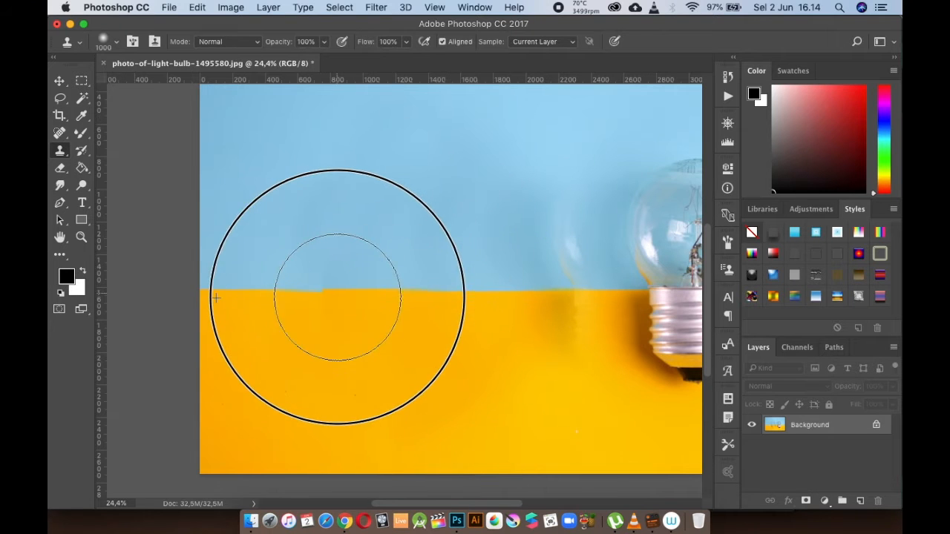
left_click_drag(440, 283, 461, 274)
- Try to clone background over the faint bulb remnant beside the remaining bulb and undo the misaligned strokes
key("space")
mouse_move(561, 242)
left_mouse_down()
mouse_move(477, 257)
mouse_move(425, 235)
left_mouse_up()
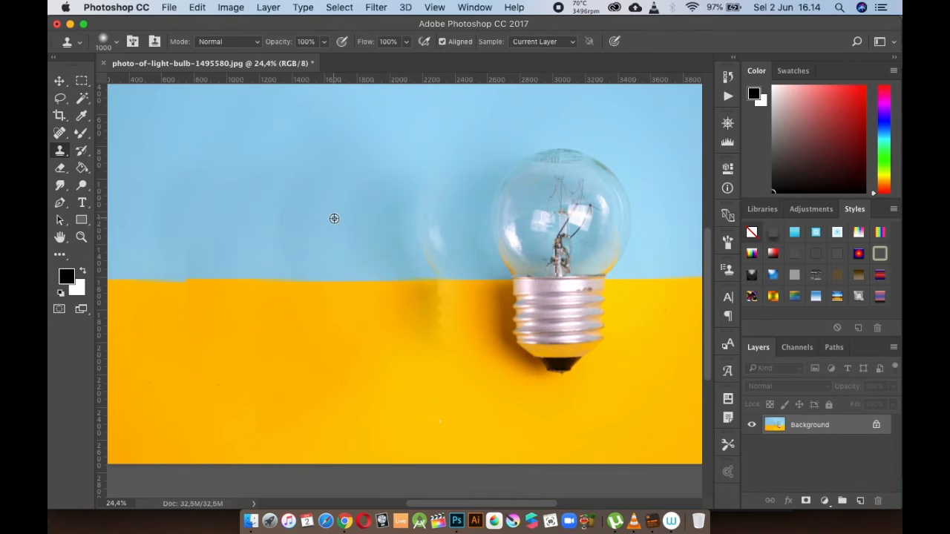
mouse_move(425, 237)
left_mouse_down()
mouse_move(335, 232)
mouse_move(377, 218)
left_mouse_up()
key("super+z")
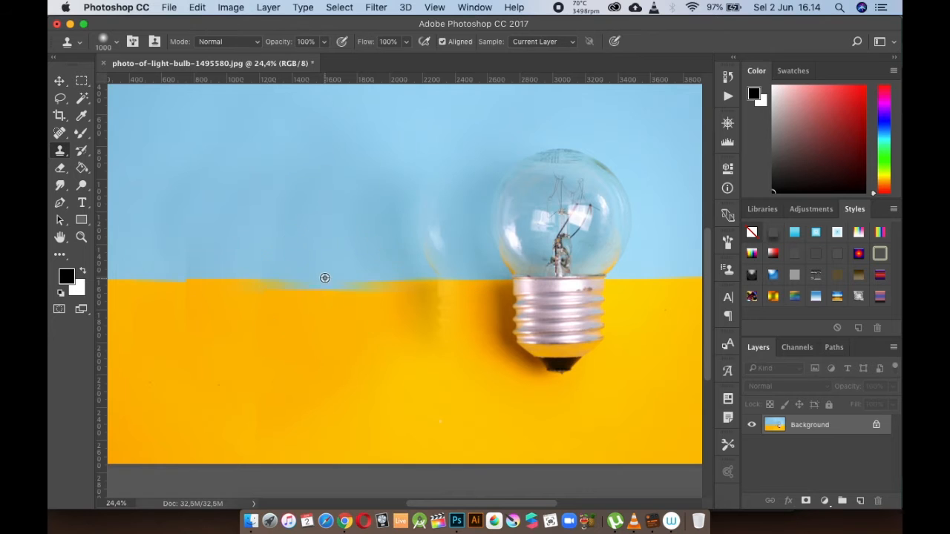
left_click(324, 276, "alt")
mouse_move(440, 214)
left_mouse_down()
mouse_move(417, 242)
mouse_move(446, 237)
left_mouse_up()
key("super+z")
- Resample the blue and yellow boundary and clone it over the faint bulb remnant beside the remaining bulb
left_click(423, 291)
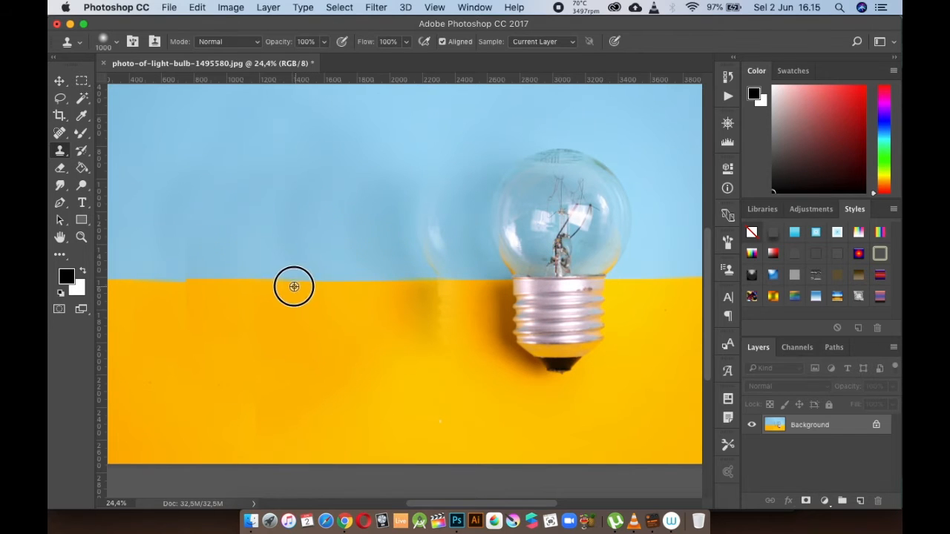
left_click(413, 294)
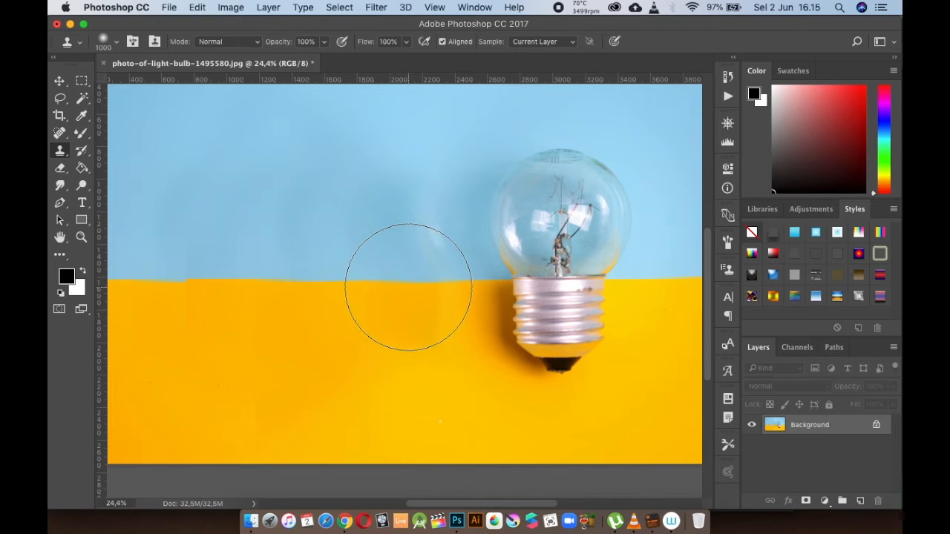
left_click(409, 285)
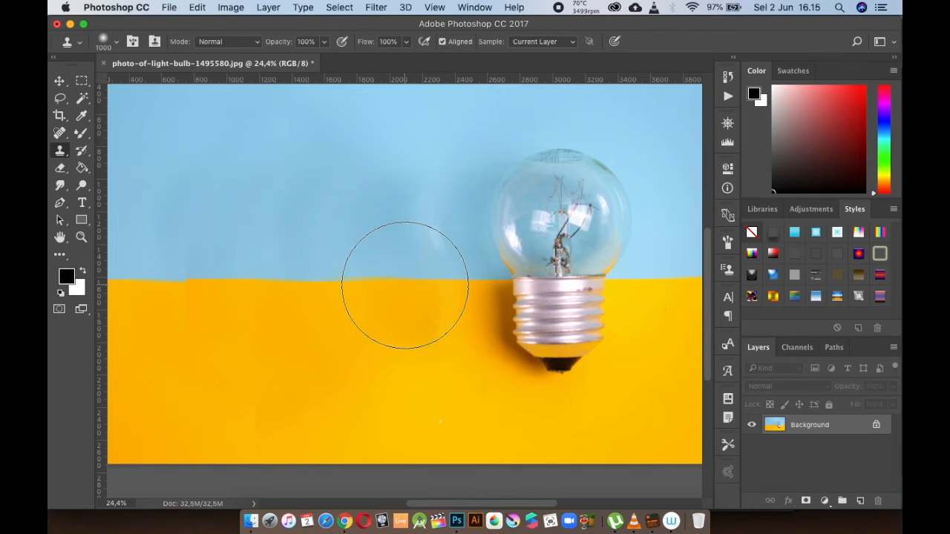
mouse_move(425, 278)
left_mouse_down()
mouse_move(441, 273)
mouse_move(435, 232)
mouse_move(399, 193)
mouse_move(414, 184)
mouse_move(425, 288)
mouse_move(412, 325)
mouse_move(416, 312)
left_mouse_up()
- Examine the retouched background around the remaining bulb, both up close and across the whole image
scroll(442, 250, "down", 3)
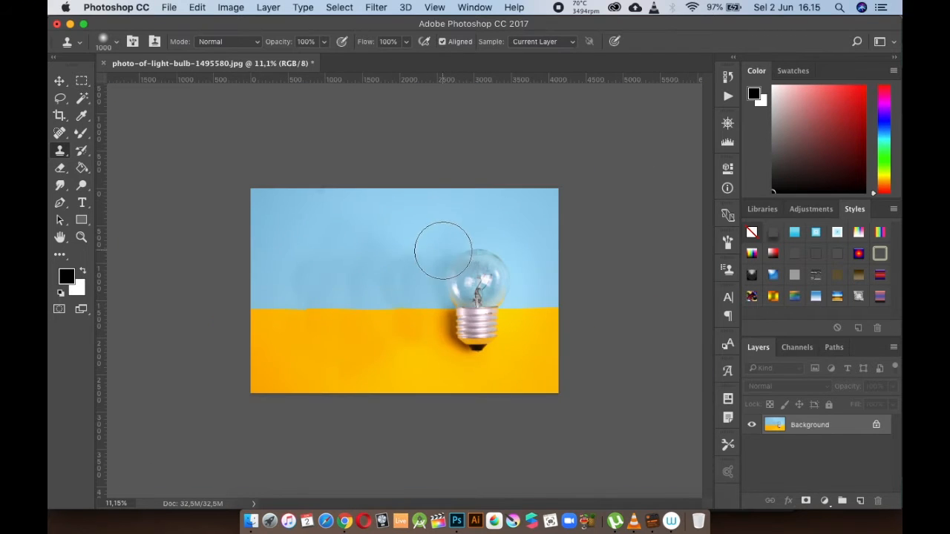
left_click(59, 81)
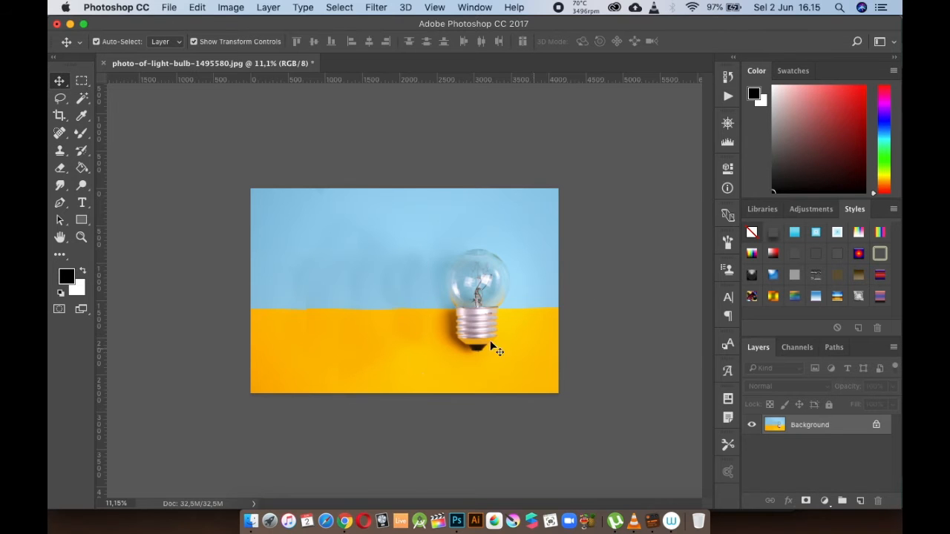
scroll(535, 350, "up", 5)
scroll(466, 322, "up", 3)
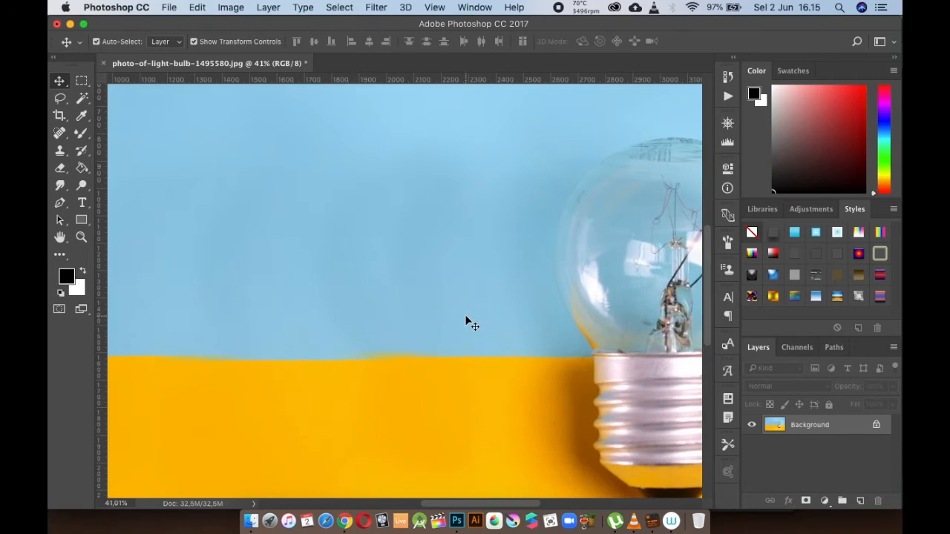
scroll(493, 257, "down", 3)
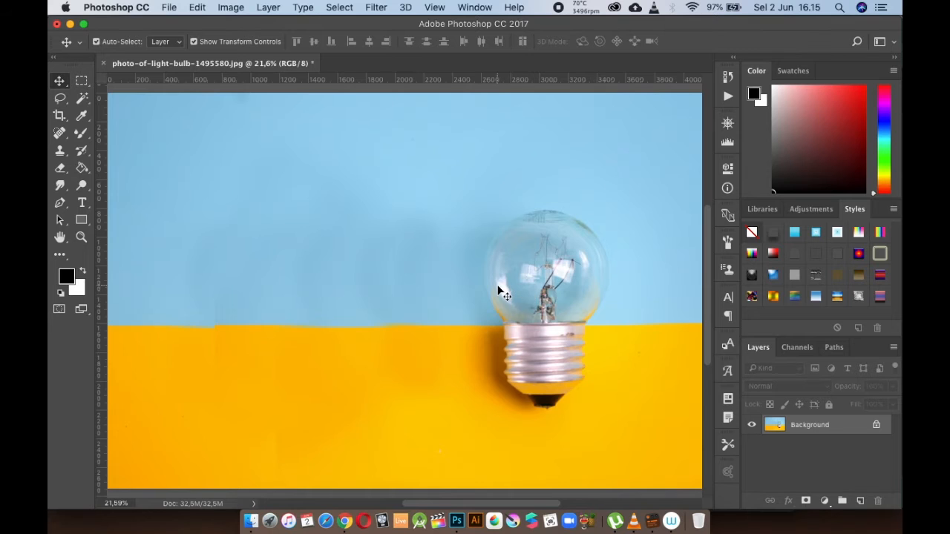
scroll(499, 291, "down", 2)
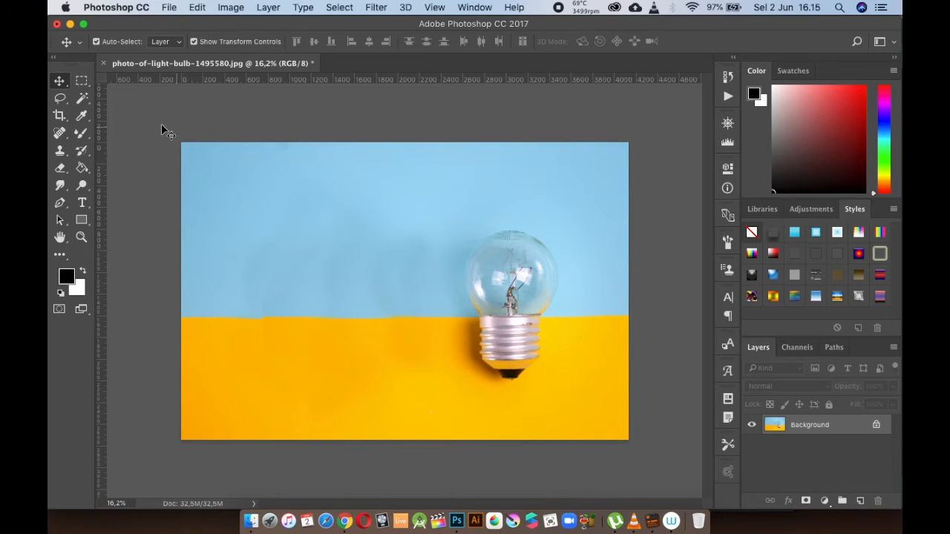
- Copy a full-height rectangular strip of background at the image's right edge to a new layer and move it over the bulb's right half
left_click(88, 80)
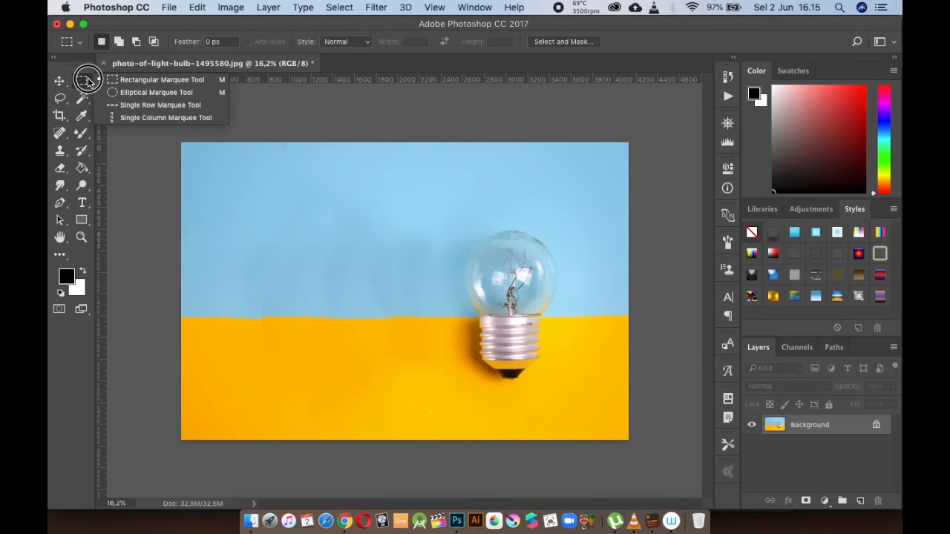
left_click(125, 80)
left_click_drag(676, 133, 566, 483)
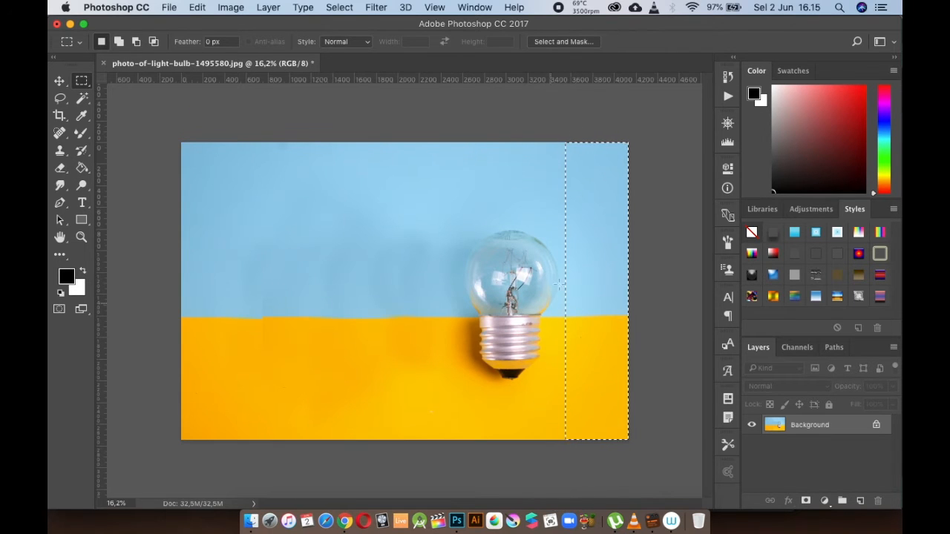
key("super+j")
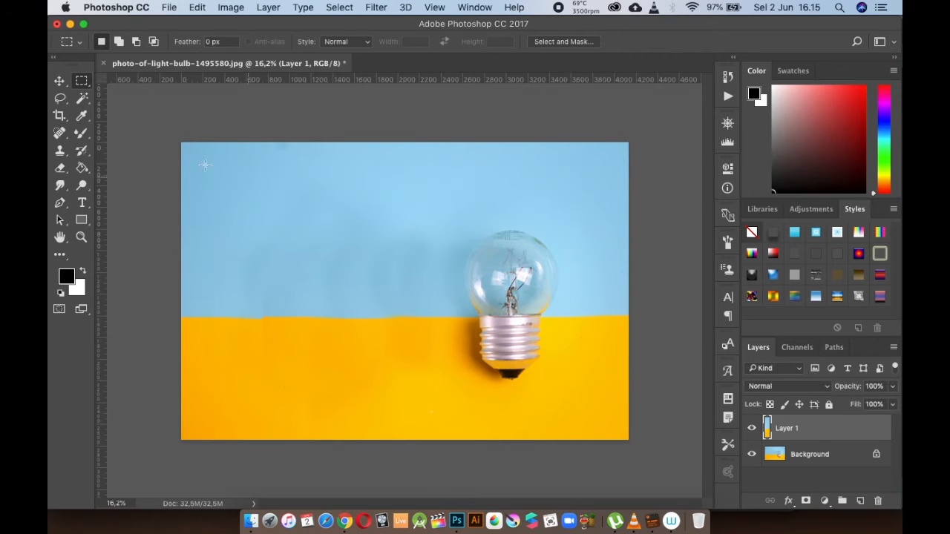
left_click(63, 83)
left_click_drag(597, 269, 547, 266)
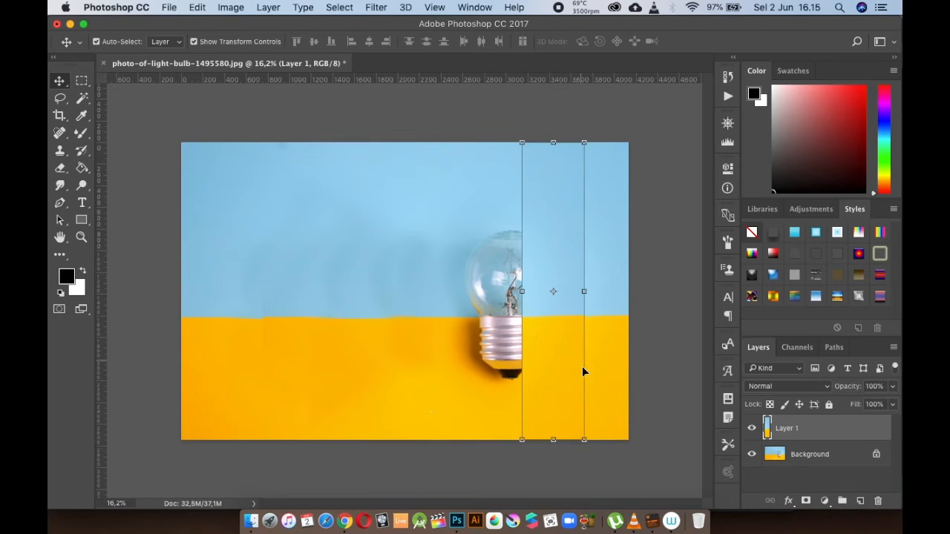
- Fine-tune the copied strip's position over the bulb so its blue and yellow boundary lines up with the background
scroll(594, 355, "up", 8)
left_click_drag(643, 357, 398, 283)
scroll(582, 338, "up", 5)
left_click_drag(583, 337, 378, 297)
left_click_drag(434, 312, 429, 309)
scroll(472, 254, "down", 6)
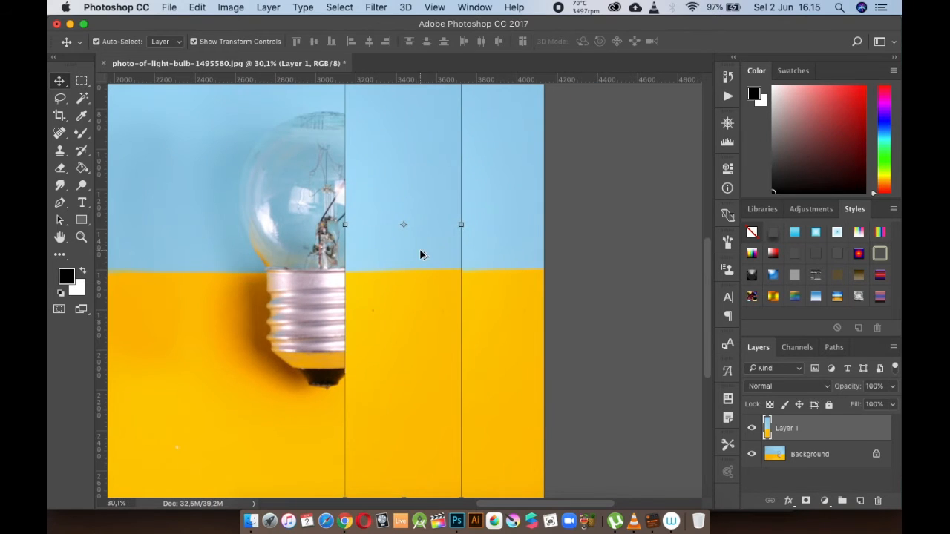
- Duplicate the background strip twice and place the copies beside it to cover the rest of the bulb and its shadow
left_click_drag(430, 242, 518, 276)
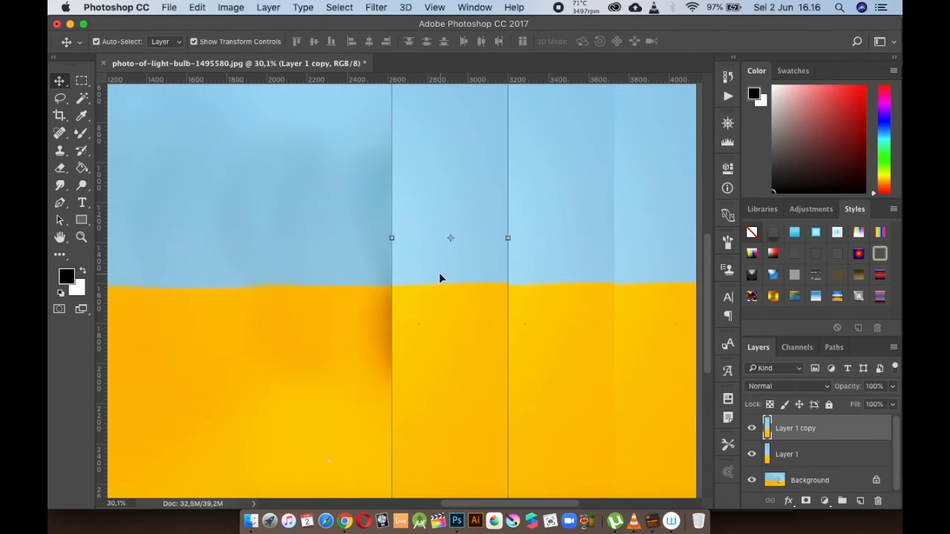
left_click_drag(456, 276, 403, 273)
scroll(542, 297, "down", 3)
left_click(573, 305)
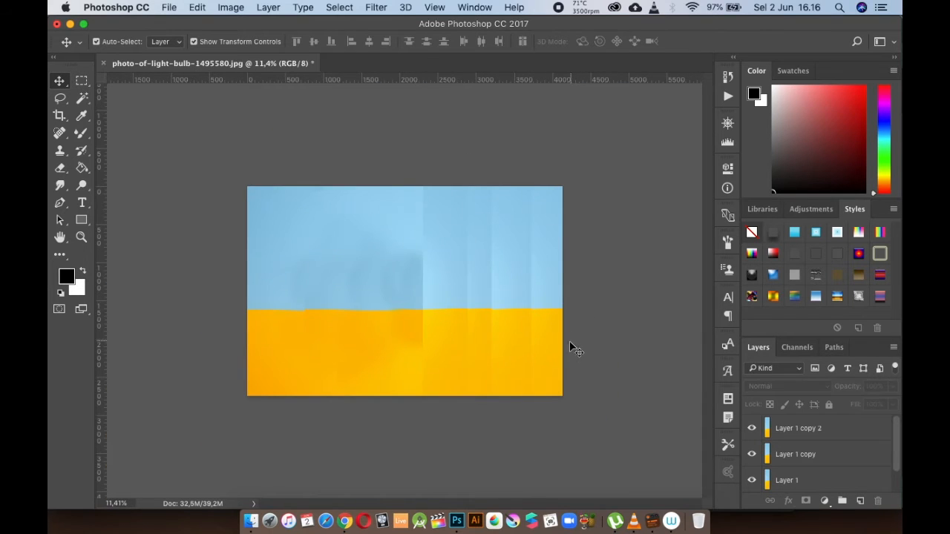
- Check the joins between the strips and shift the leftmost strip copy slightly further left along the boundary
scroll(568, 339, "up", 3)
scroll(566, 334, "up", 1)
left_click_drag(585, 322, 517, 308)
scroll(535, 278, "down", 2)
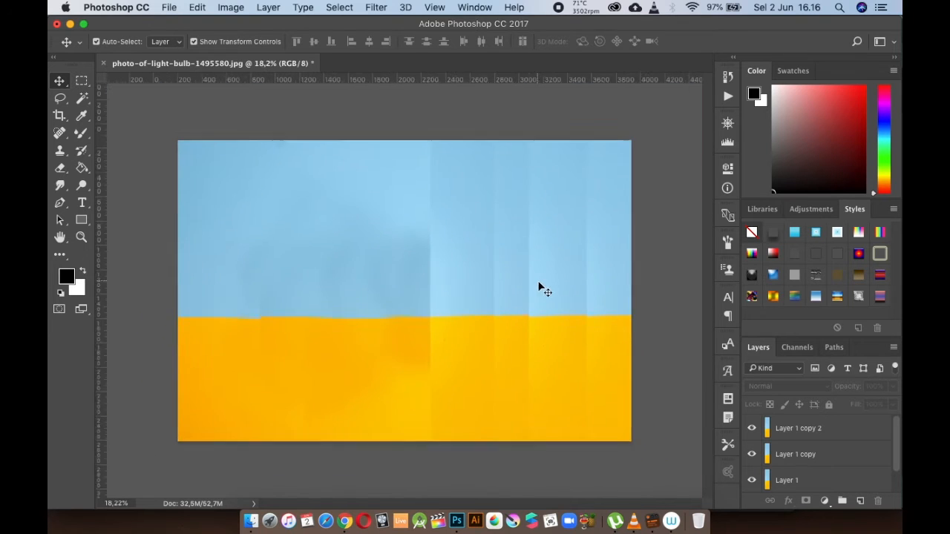
left_click_drag(448, 289, 435, 289)
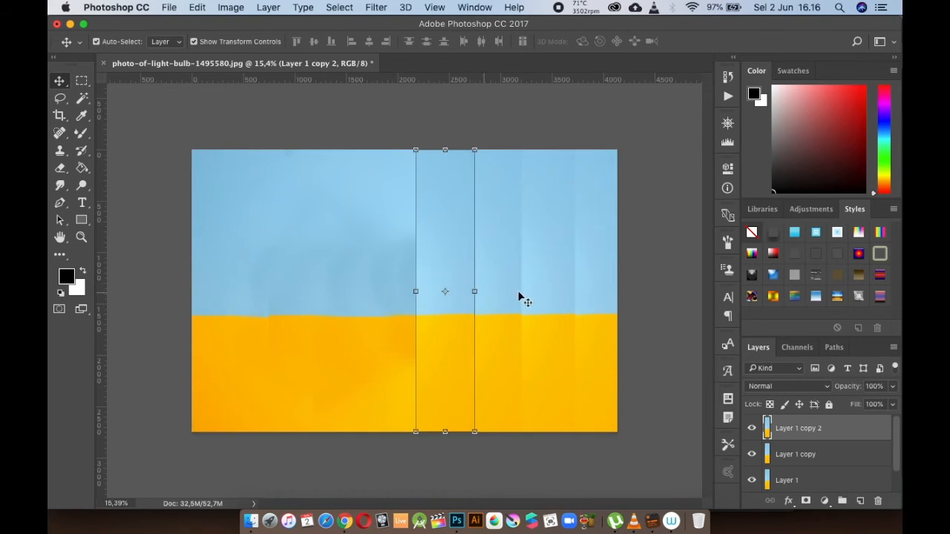
scroll(826, 465, "down", 1)
- Select the three strip layers together with the Background and merge them into one layer
left_click(823, 459, "shift")
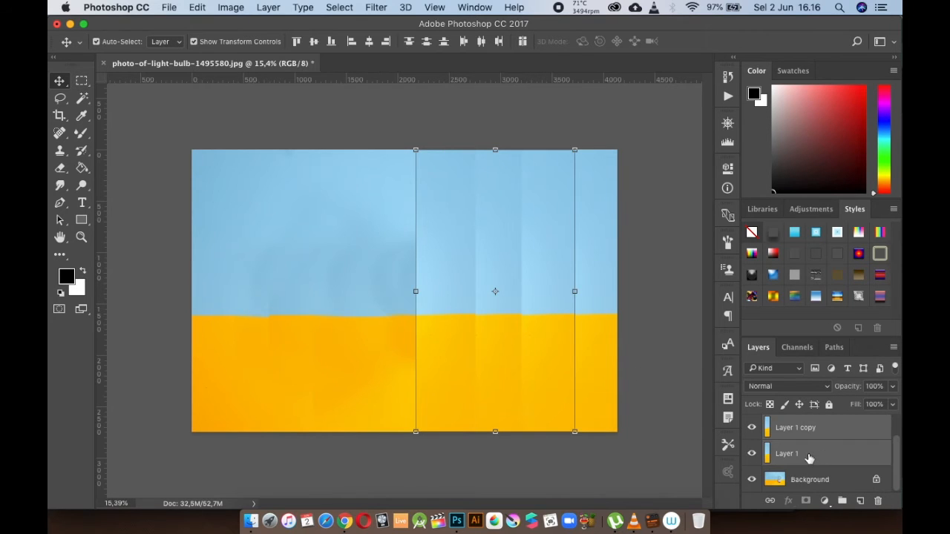
left_click(828, 481, "shift")
scroll(783, 449, "up", 1)
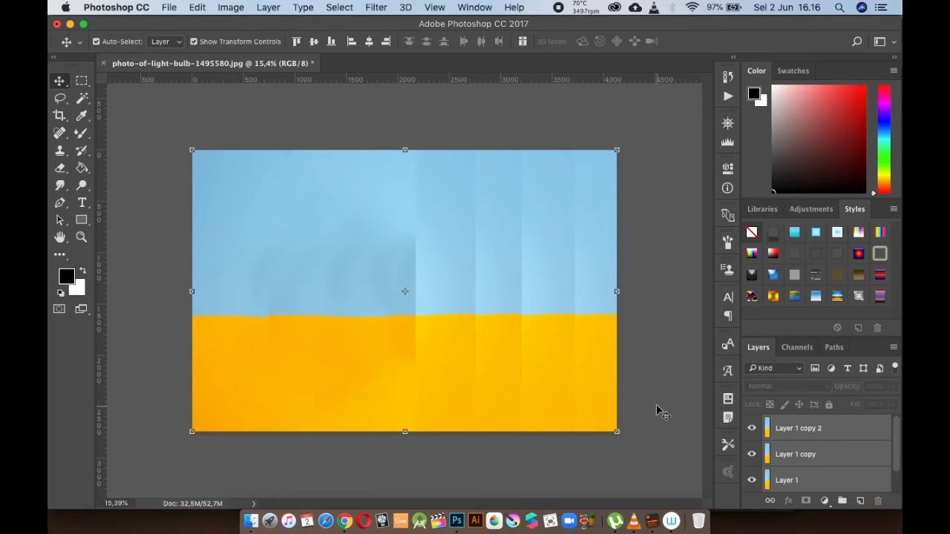
key("super")
key("super+e")
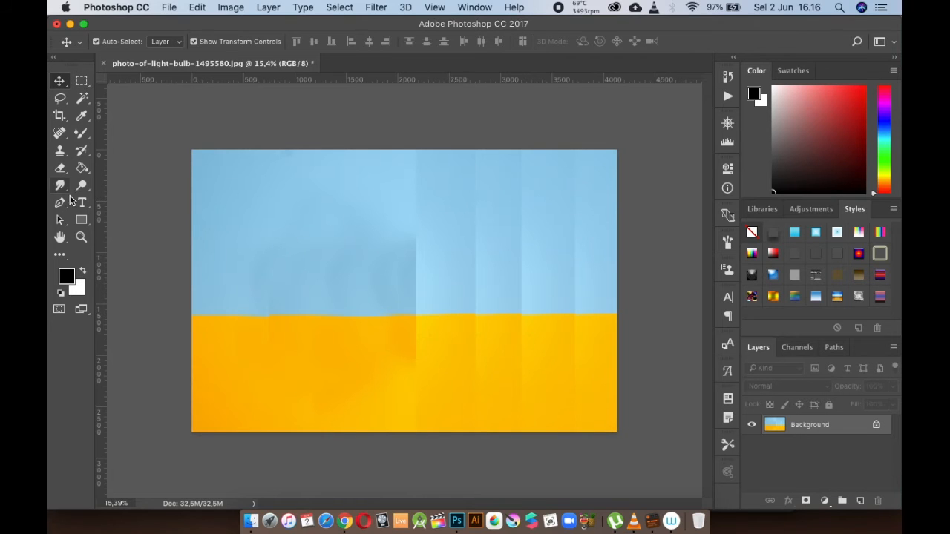
- Activate the Clone Stamp tool and reduce its brush size to 700
left_click(60, 150)
left_click(126, 146)
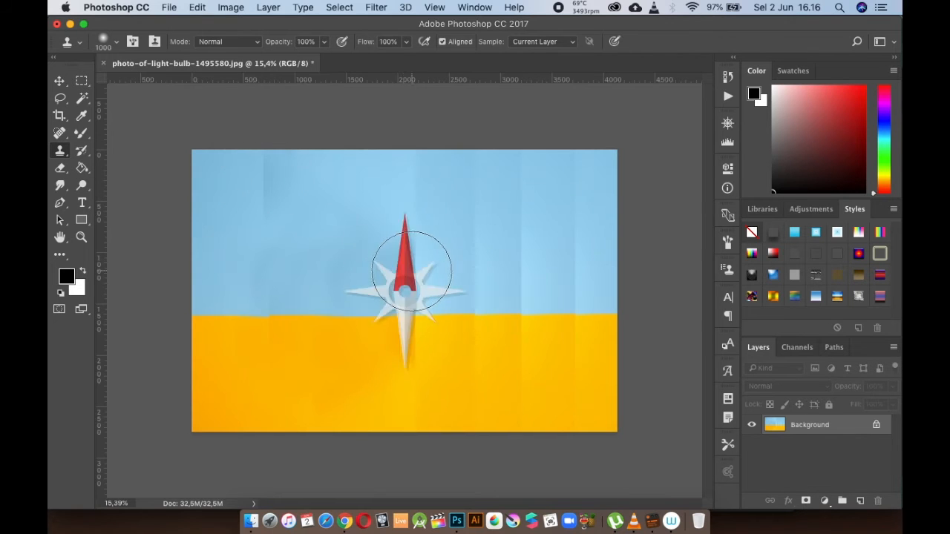
scroll(403, 272, "up", 2)
key("bracketleft")
key("bracketleft")
key("bracketleft")
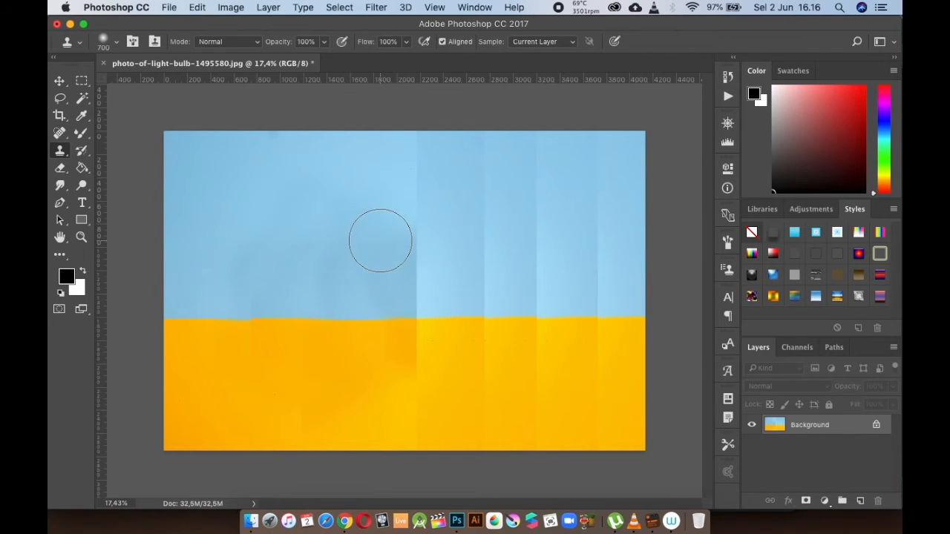
- Try to clone blue background over the vertical seam near the image's centre and undo the misplaced strokes
left_click(374, 187, "alt")
left_click_drag(416, 145, 413, 237)
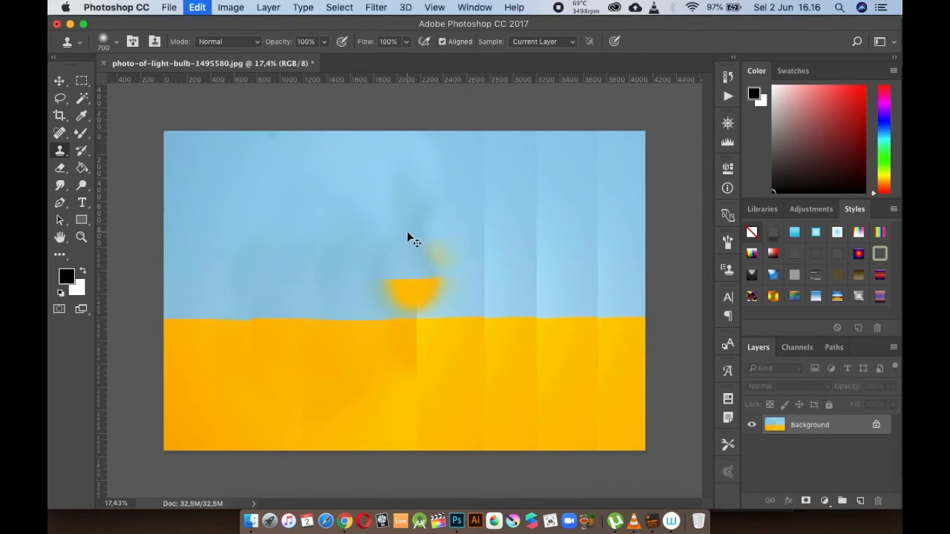
key("super+z")
left_click(370, 292, "alt")
left_click(410, 301)
key("super+z")
mouse_move(413, 286)
left_mouse_down()
mouse_move(427, 161)
mouse_move(415, 210)
mouse_move(401, 194)
mouse_move(408, 188)
mouse_move(487, 168)
mouse_move(482, 234)
left_mouse_up()
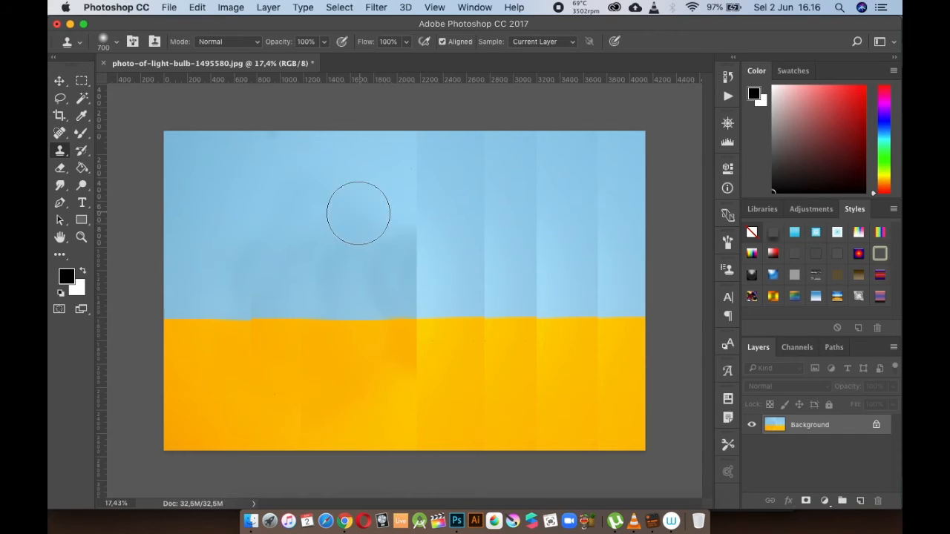
- Clone blue background over the upper parts of the vertical strip seams, then undo the last stroke above the boundary
mouse_move(383, 192)
left_mouse_down()
mouse_move(421, 159)
mouse_move(408, 194)
mouse_move(422, 139)
mouse_move(421, 262)
mouse_move(424, 224)
mouse_move(399, 177)
mouse_move(421, 148)
mouse_move(430, 141)
mouse_move(459, 156)
mouse_move(461, 180)
mouse_move(500, 208)
mouse_move(553, 158)
mouse_move(520, 225)
mouse_move(468, 184)
left_mouse_up()
key("super+z")
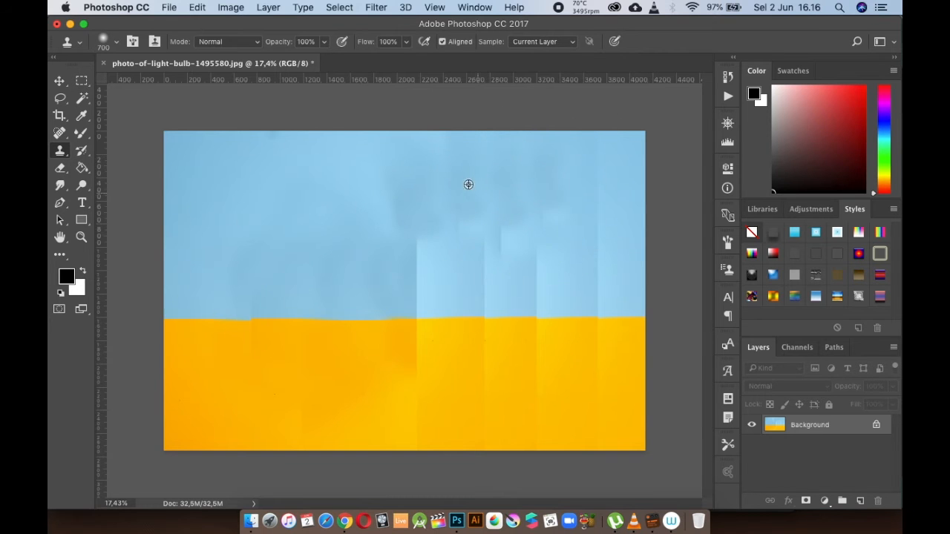
mouse_move(551, 186)
left_mouse_down()
mouse_move(622, 172)
mouse_move(583, 167)
mouse_move(591, 221)
left_mouse_up()
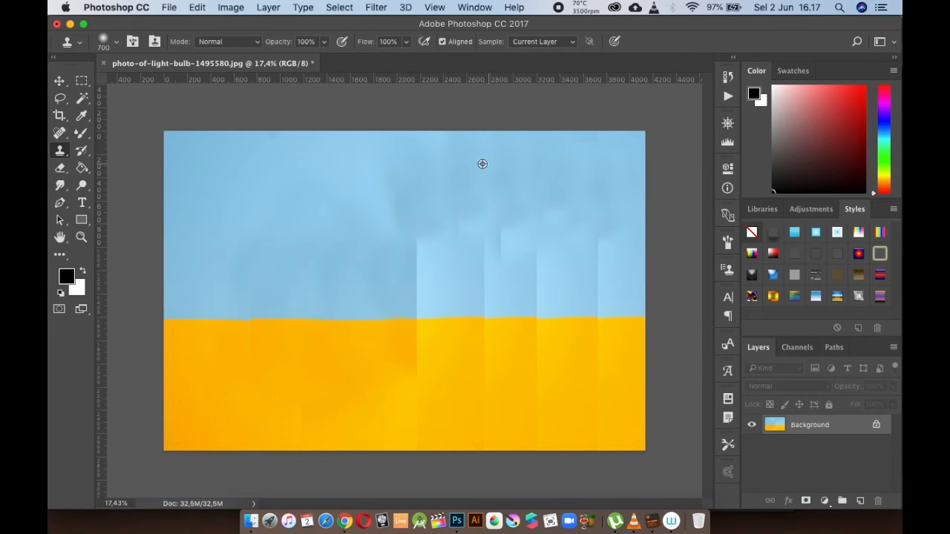
left_click_drag(490, 212, 490, 245)
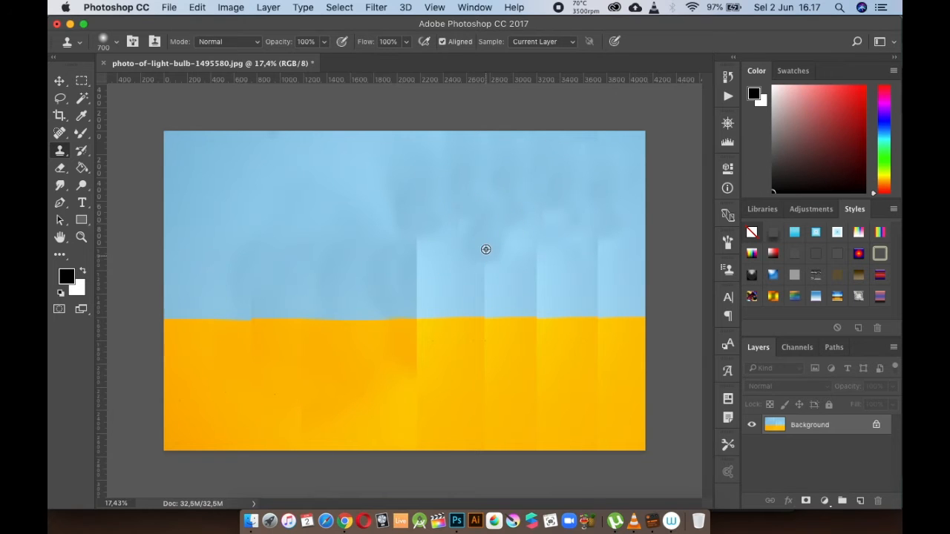
mouse_move(487, 208)
left_mouse_down()
mouse_move(596, 250)
mouse_move(403, 238)
mouse_move(457, 204)
left_mouse_up()
scroll(457, 203, "down", 5)
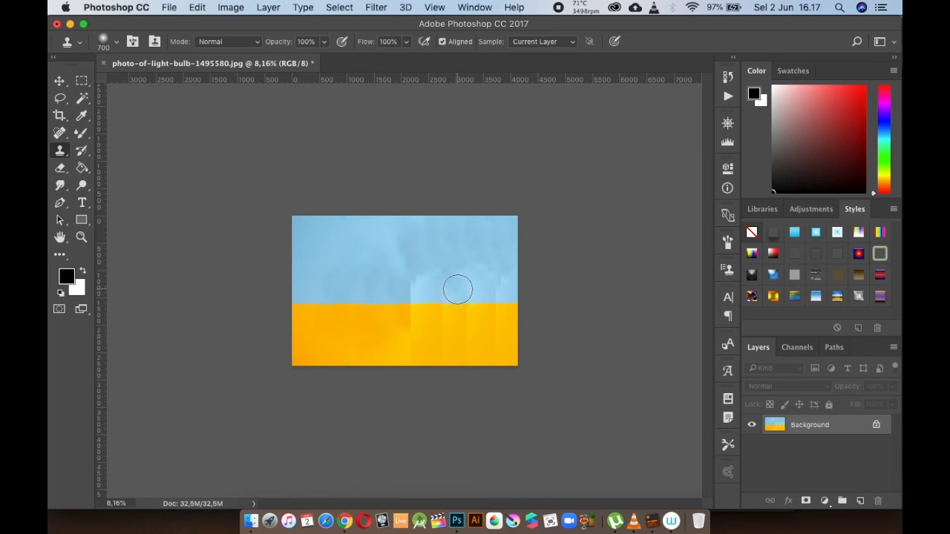
scroll(431, 282, "up", 5)
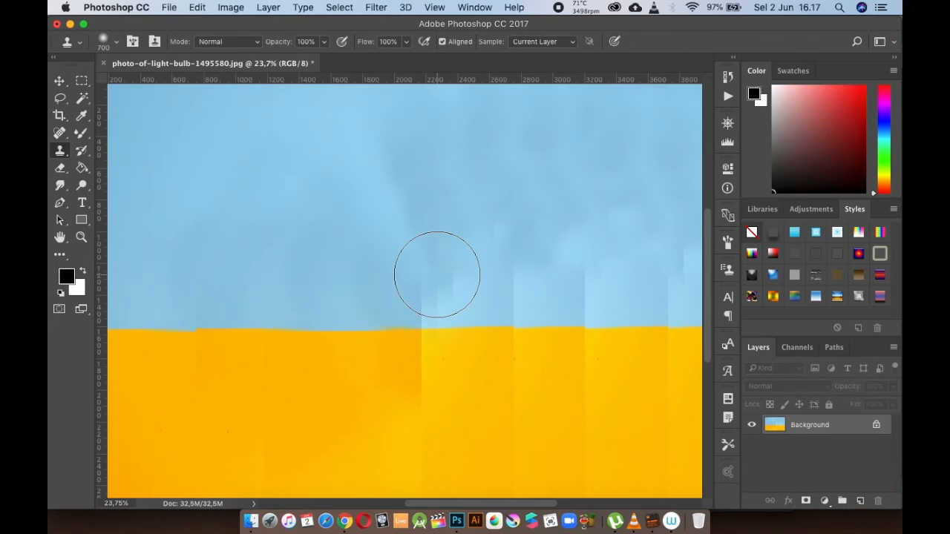
key("super+z")
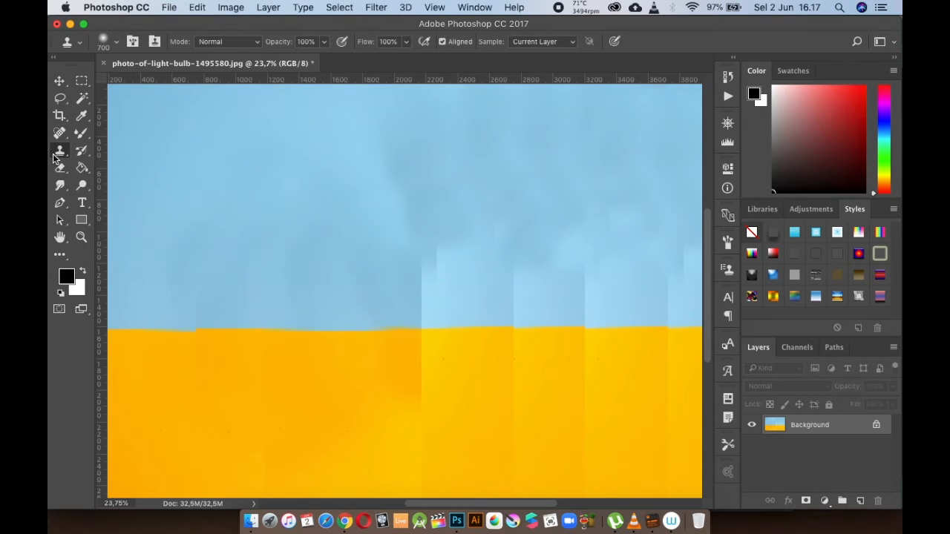
- Switch from the Clone Stamp to the Pattern Stamp tool
right_click(65, 150)
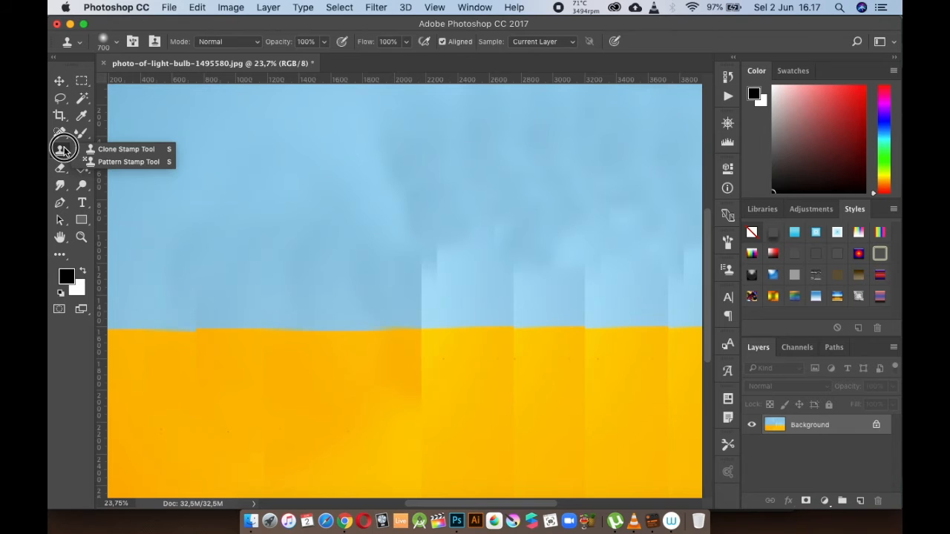
left_click(99, 163)
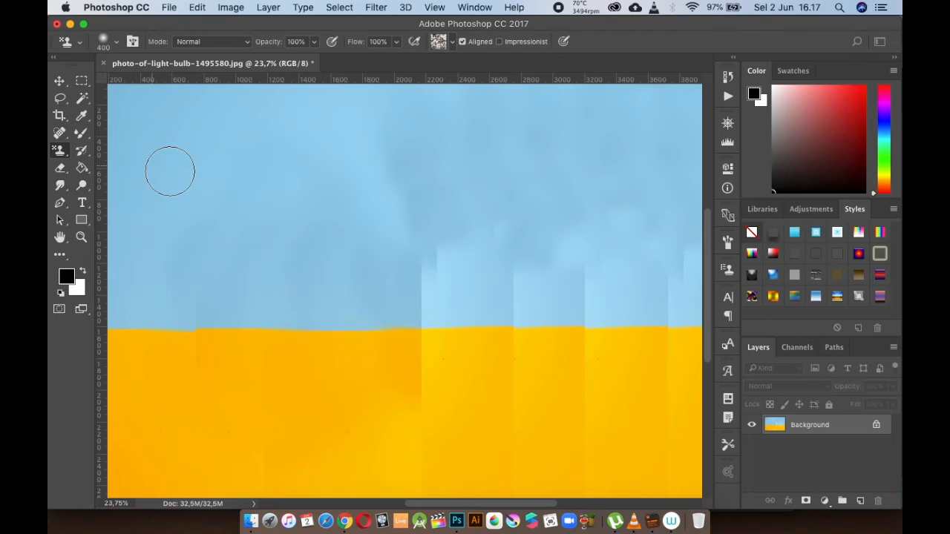
scroll(364, 200, "down", 3)
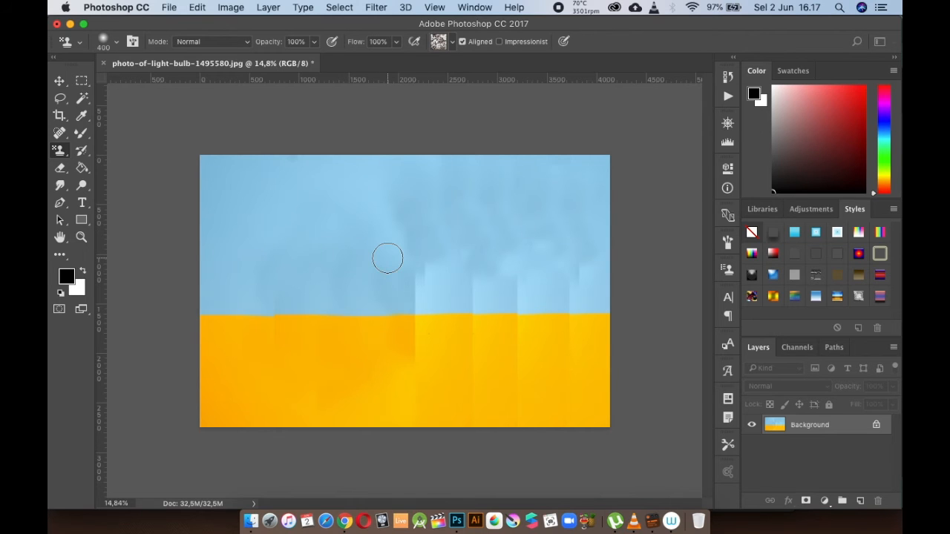
- Create a new 1000 x 1000 px RGB document at 300 pixels/inch with a white background
key("super+n")
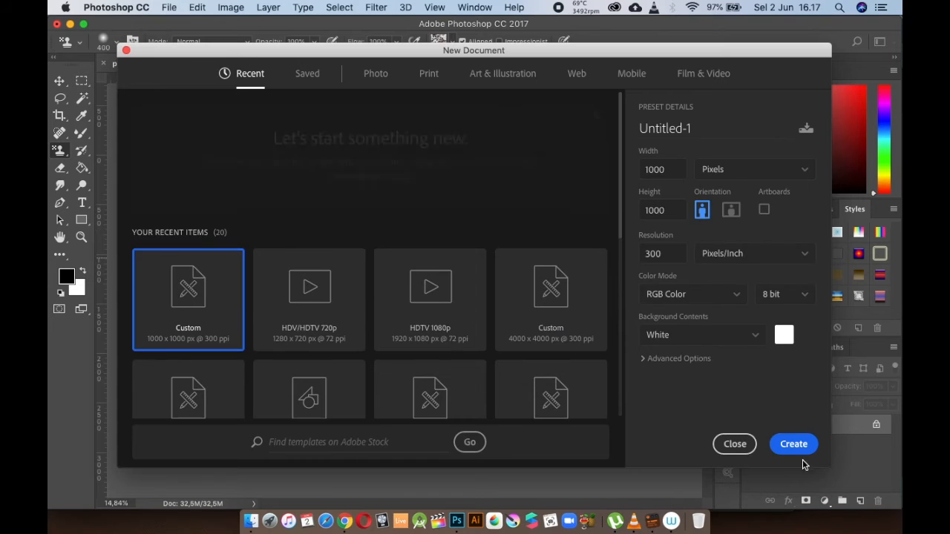
left_click(792, 445)
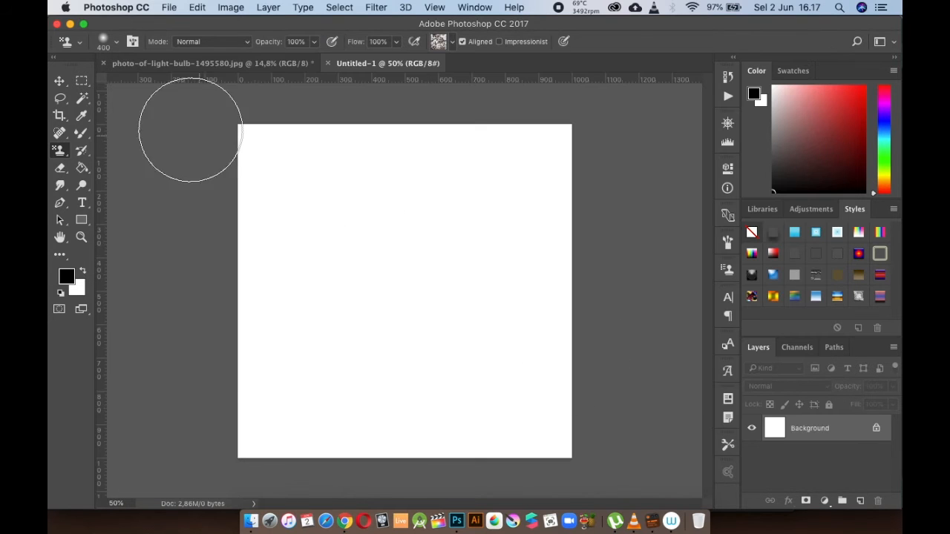
left_click(170, 7)
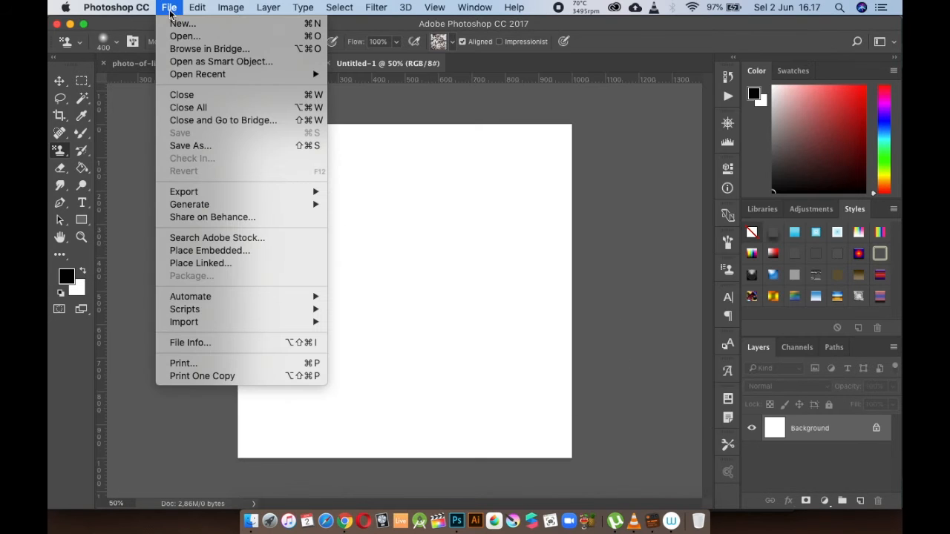
left_click(483, 76)
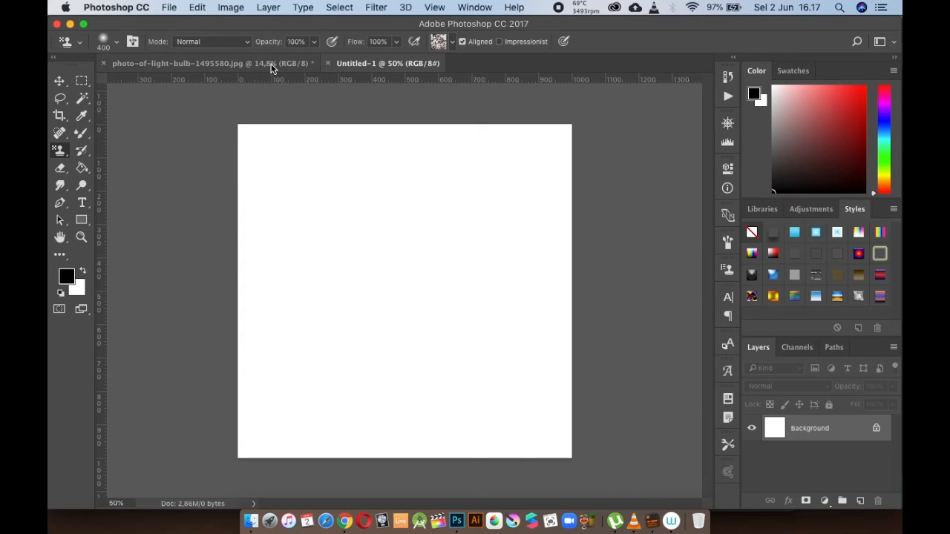
- Choose the dark green and white leaf pattern for the Pattern Stamp and add a new empty layer
left_click(450, 39)
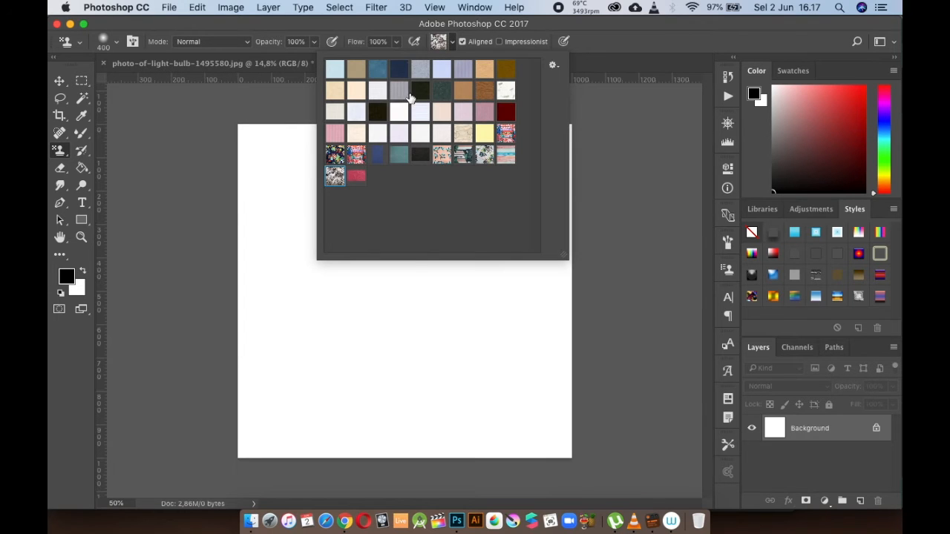
left_click(334, 154)
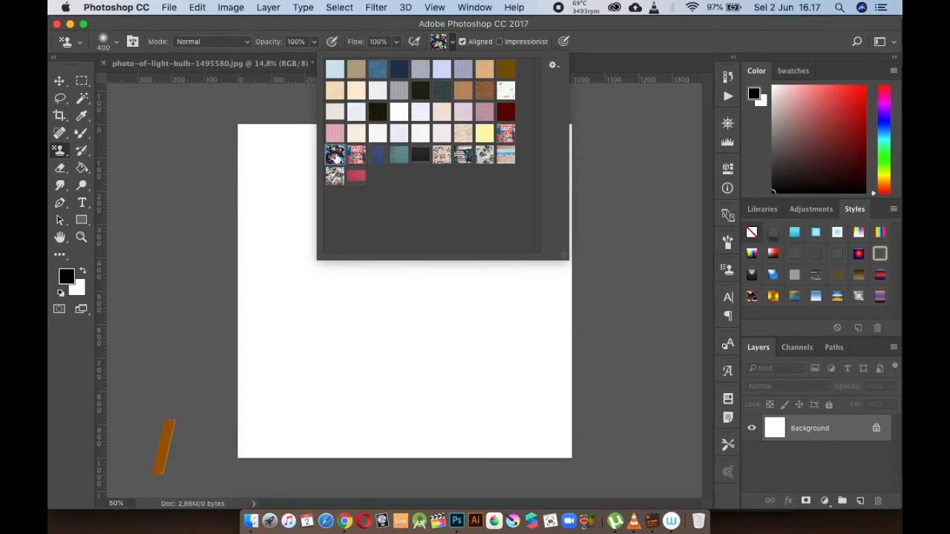
left_click(356, 154)
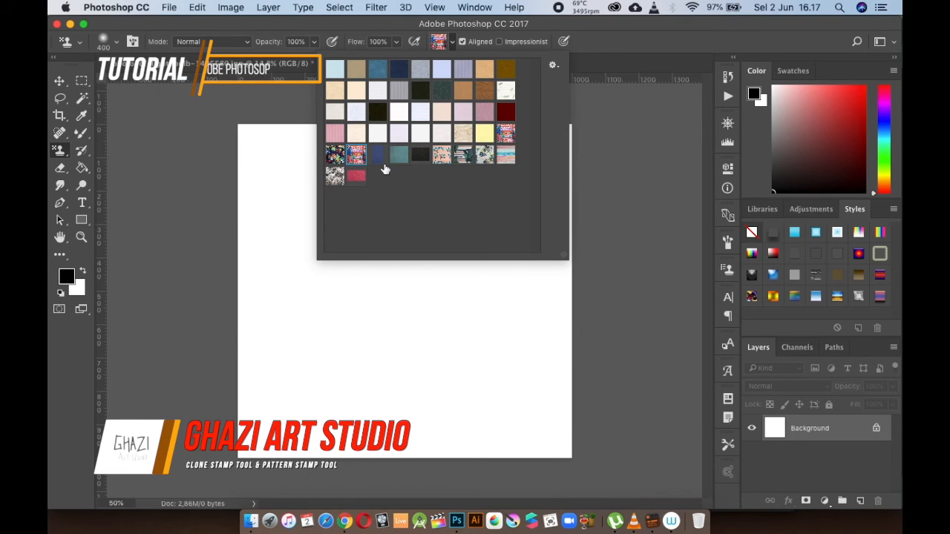
double_click(462, 156)
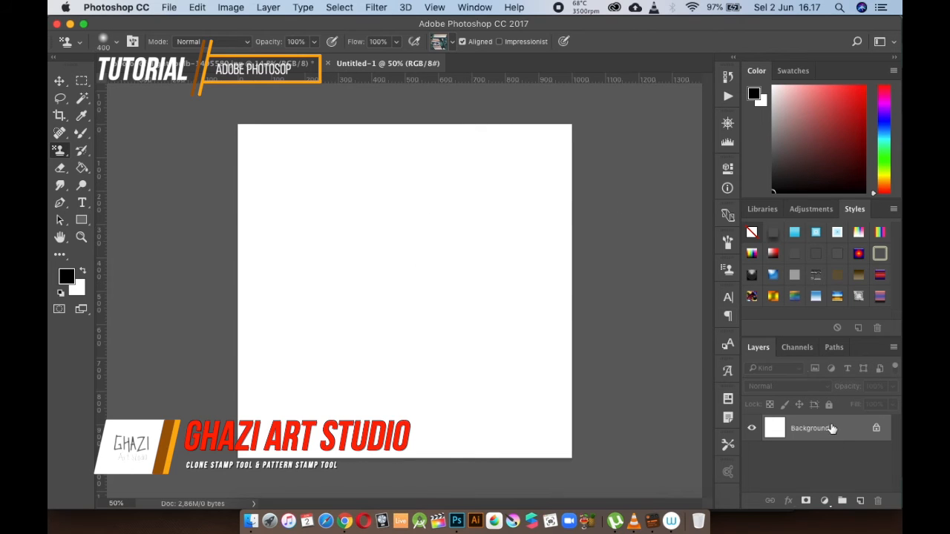
left_click(861, 502)
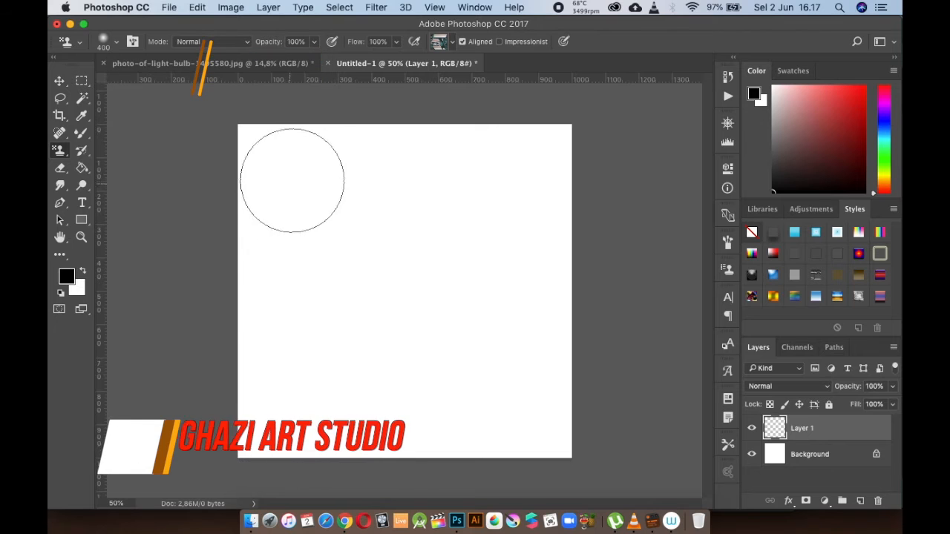
- Try a soft Pattern Stamp stroke with brush size 400 near the canvas's left edge and undo it
left_click(450, 42)
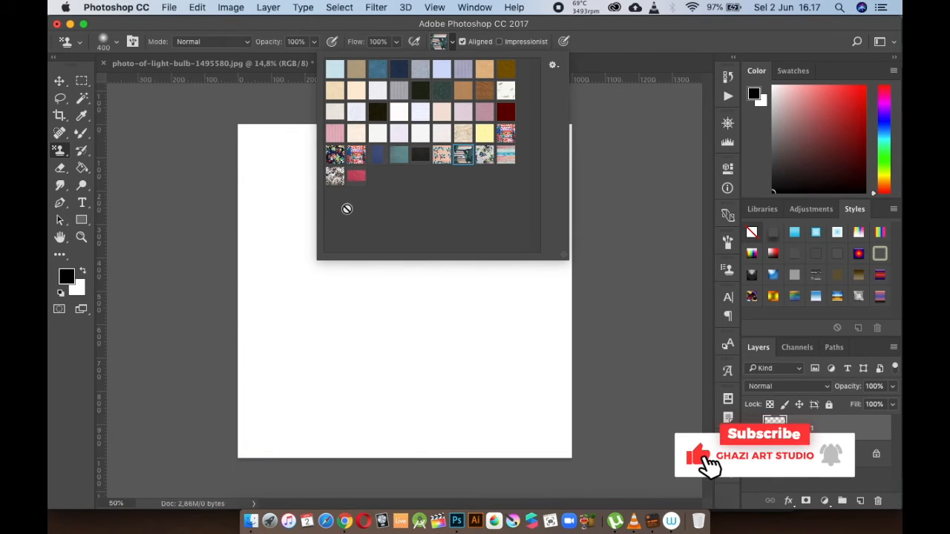
left_click_drag(281, 284, 334, 265)
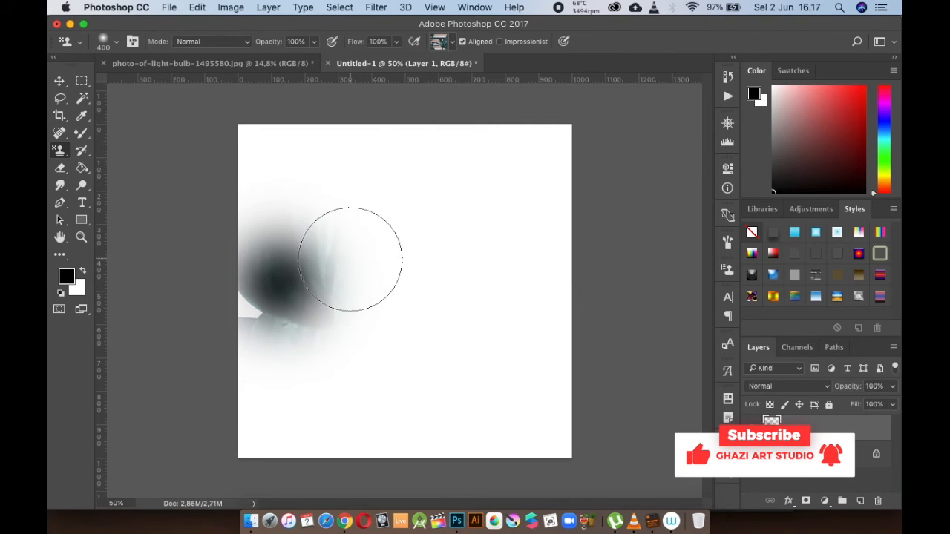
key("super+z")
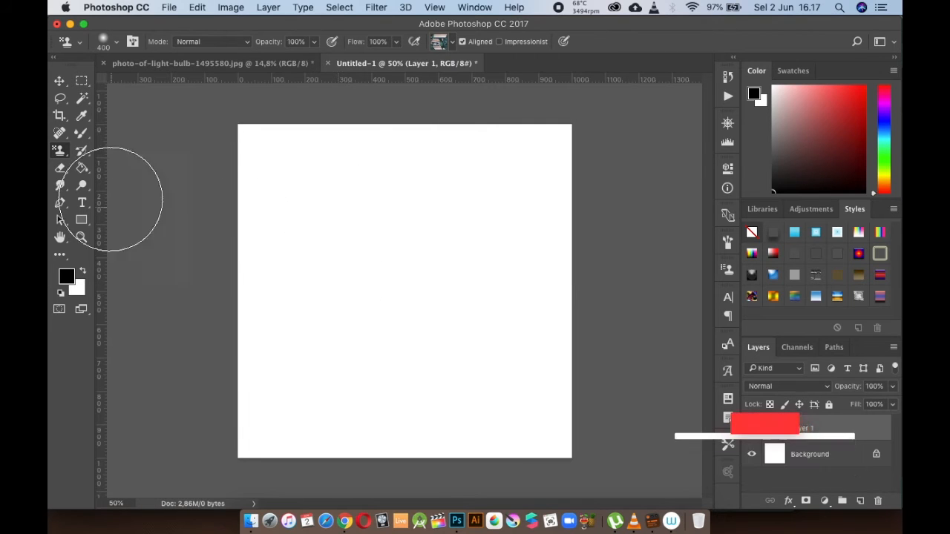
- Paint the dark green and white leaf pattern over the canvas on Layer 1 with the soft Pattern Stamp, ending at brush size 500
right_click(59, 150)
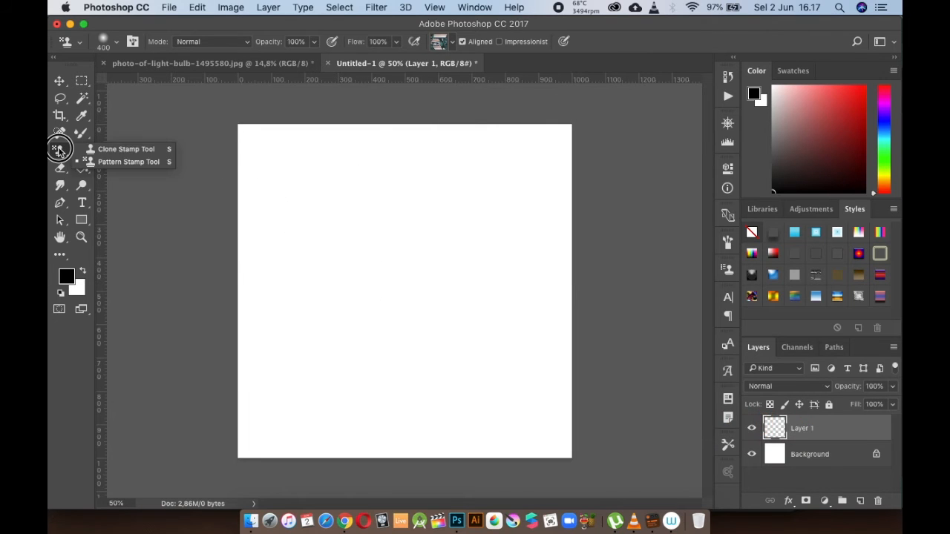
left_click(451, 46)
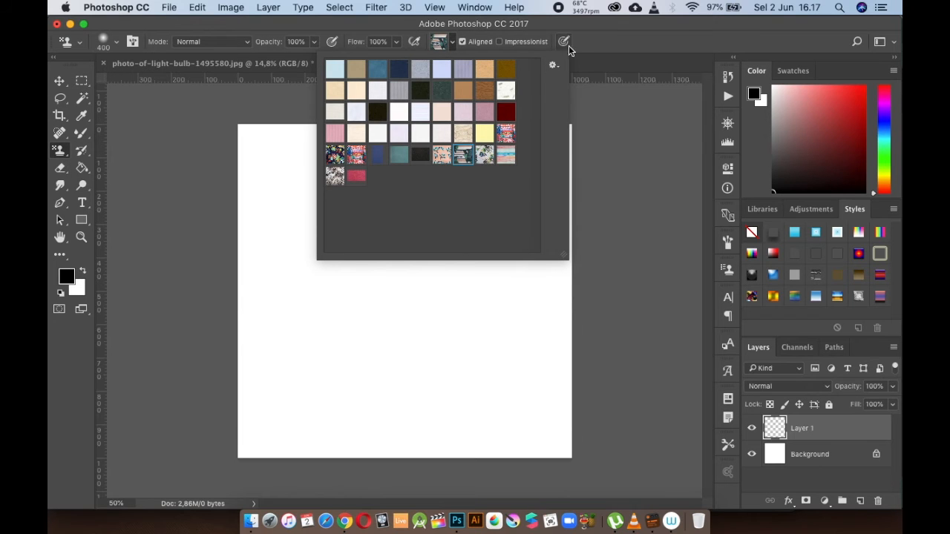
left_click(577, 71)
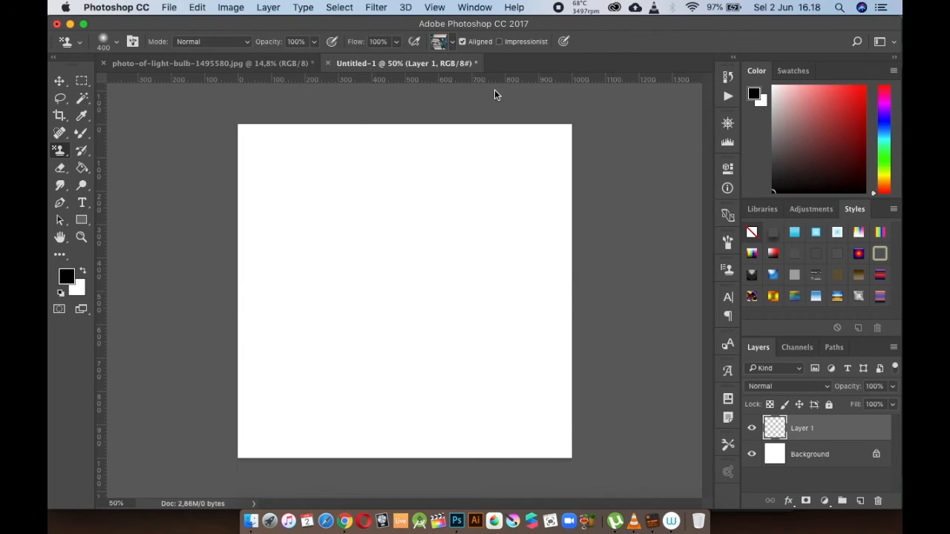
key("bracketleft")
key("bracketleft")
mouse_move(327, 269)
left_mouse_down()
mouse_move(341, 236)
mouse_move(416, 195)
mouse_move(333, 187)
mouse_move(319, 212)
mouse_move(360, 222)
left_mouse_up()
key("]")
key("]")
key("]")
mouse_move(404, 259)
left_mouse_down()
mouse_move(329, 316)
mouse_move(467, 349)
mouse_move(488, 430)
mouse_move(265, 381)
mouse_move(374, 145)
mouse_move(435, 345)
mouse_move(468, 313)
left_mouse_up()
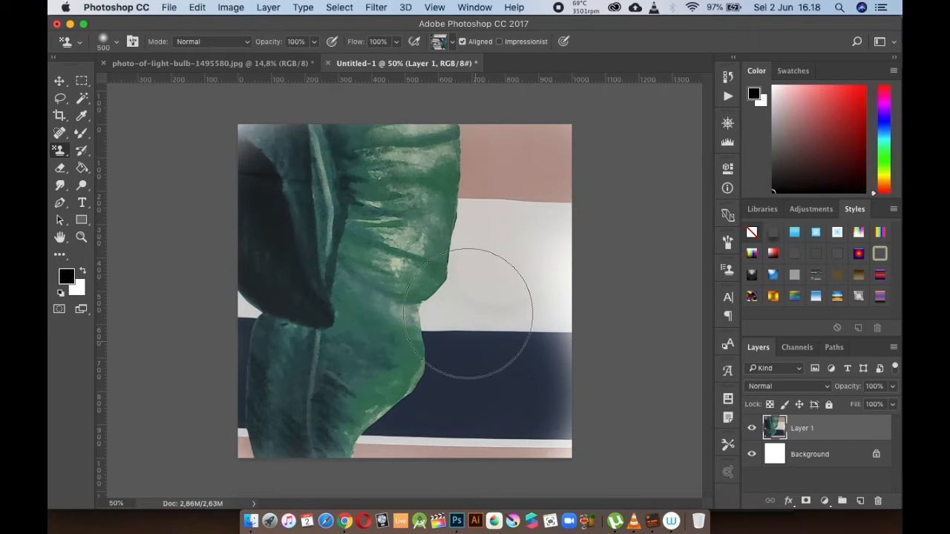
- Choose the pinkish-red knitted fabric pattern and paint it over the whole canvas on Layer 1
left_click(453, 42)
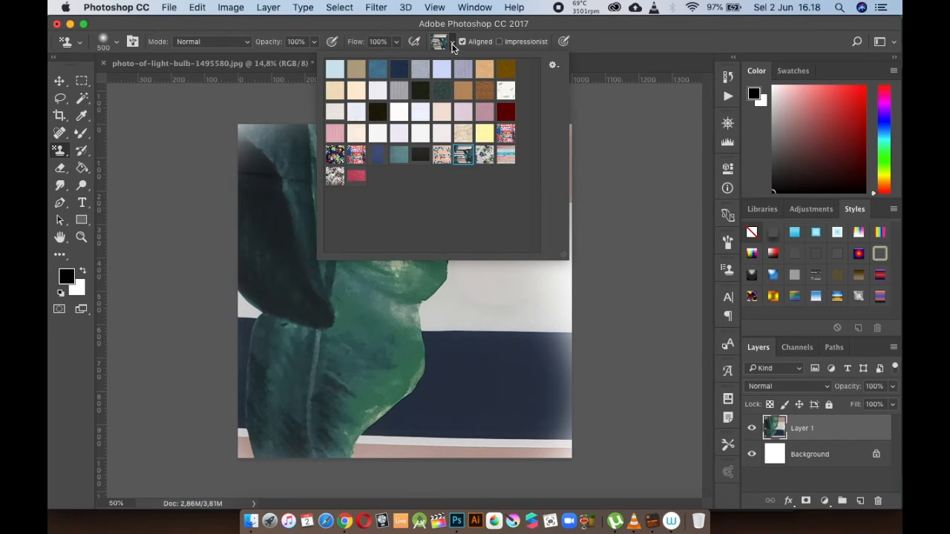
left_click(358, 177)
mouse_move(382, 238)
left_mouse_down()
mouse_move(381, 307)
mouse_move(223, 275)
mouse_move(439, 179)
mouse_move(346, 153)
mouse_move(452, 259)
mouse_move(561, 223)
mouse_move(391, 408)
mouse_move(276, 378)
mouse_move(308, 399)
mouse_move(516, 435)
mouse_move(591, 348)
mouse_move(382, 126)
left_mouse_up()
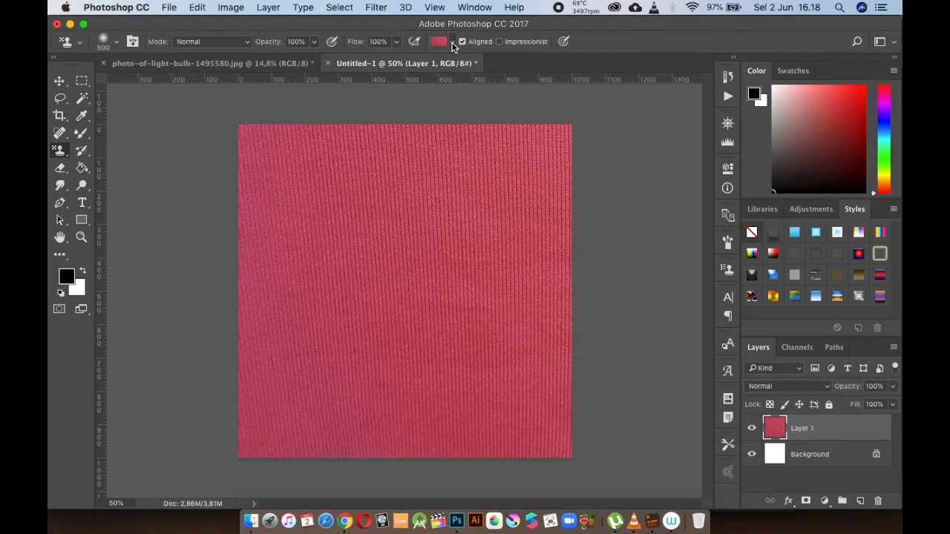
- Choose the peach pattern with blue banana leaves and paint it over Layer 1, covering nearly the whole canvas
left_click(452, 43)
left_click(448, 159)
mouse_move(388, 291)
left_mouse_down()
mouse_move(416, 273)
mouse_move(296, 232)
mouse_move(259, 187)
mouse_move(262, 165)
mouse_move(573, 186)
mouse_move(448, 385)
mouse_move(503, 290)
mouse_move(576, 346)
mouse_move(479, 376)
mouse_move(373, 357)
mouse_move(314, 388)
mouse_move(512, 152)
mouse_move(474, 386)
mouse_move(382, 424)
mouse_move(270, 310)
mouse_move(494, 307)
mouse_move(394, 304)
left_mouse_up()
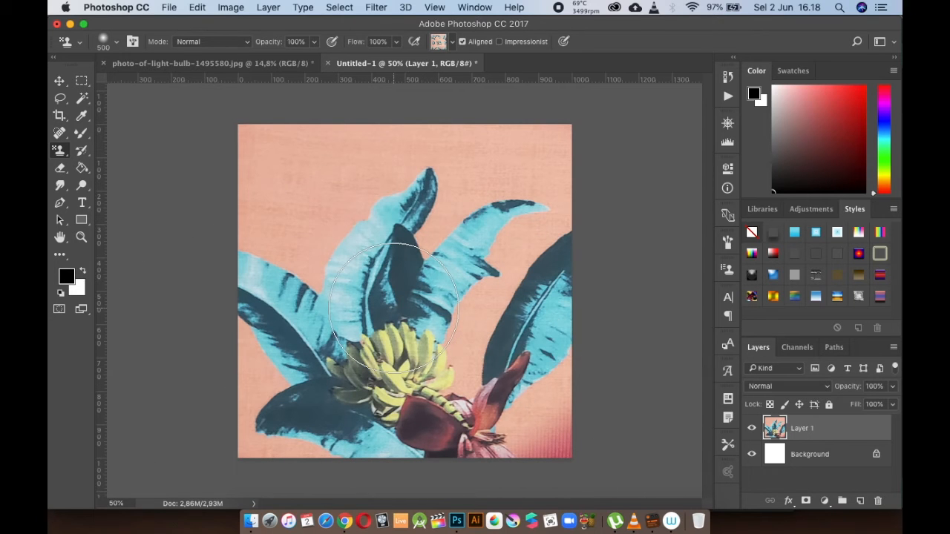
left_click(81, 138)
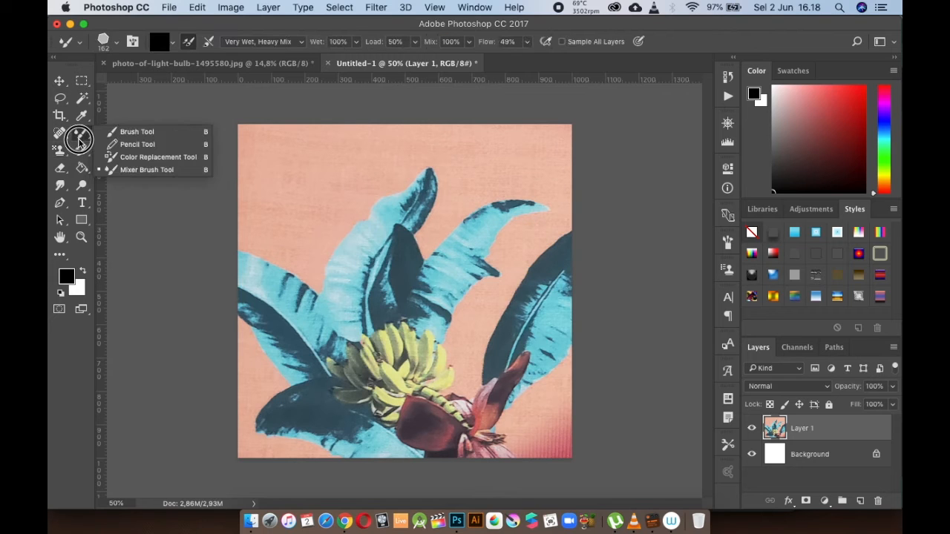
left_click(116, 132)
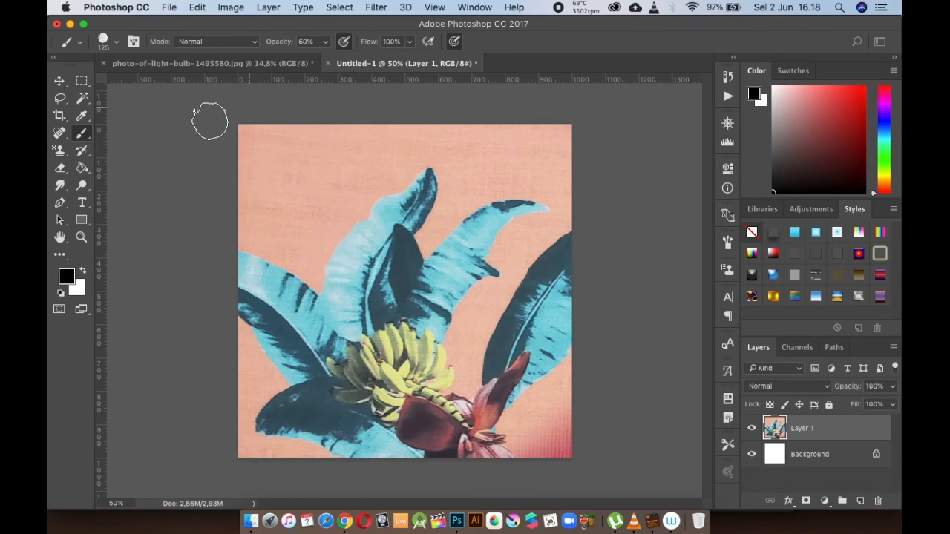
left_click(60, 150)
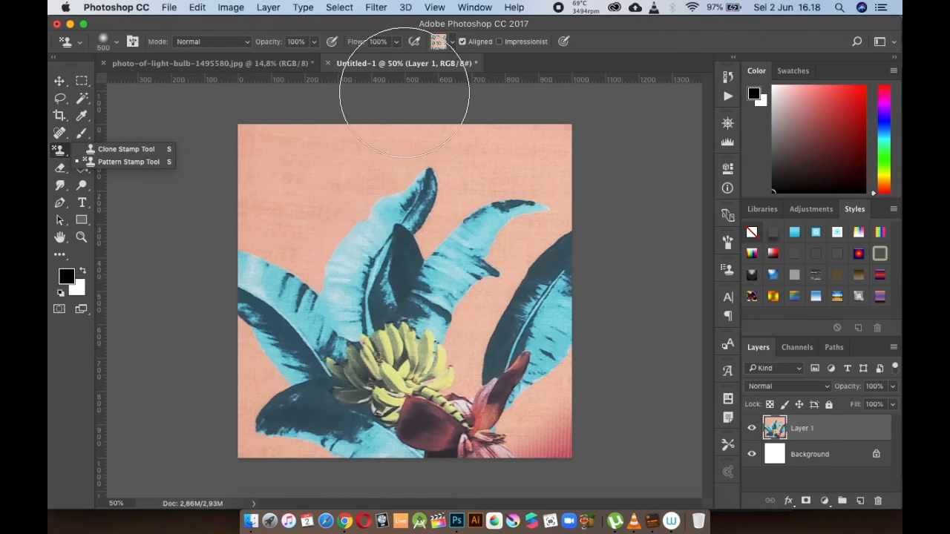
left_click(117, 42)
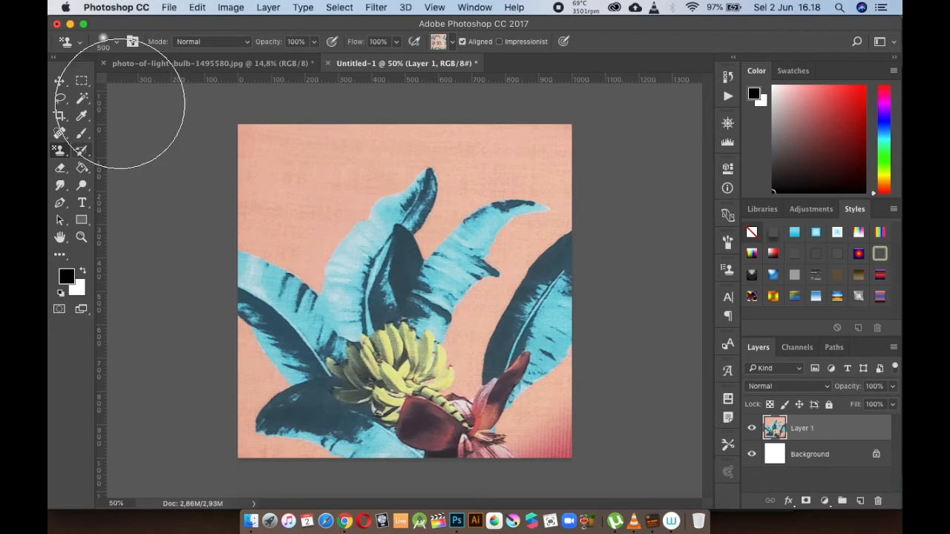
left_click(115, 43)
left_click(103, 44)
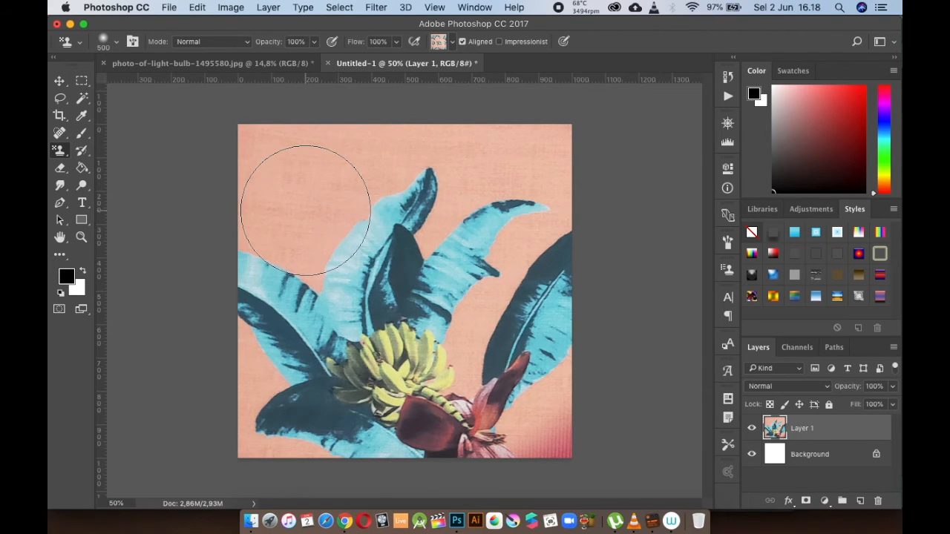
- Give the Pattern Stamp the rough textured 2456 px brush tip and reduce its size to 160 px
left_click(116, 41)
left_click(132, 42)
left_click(132, 41)
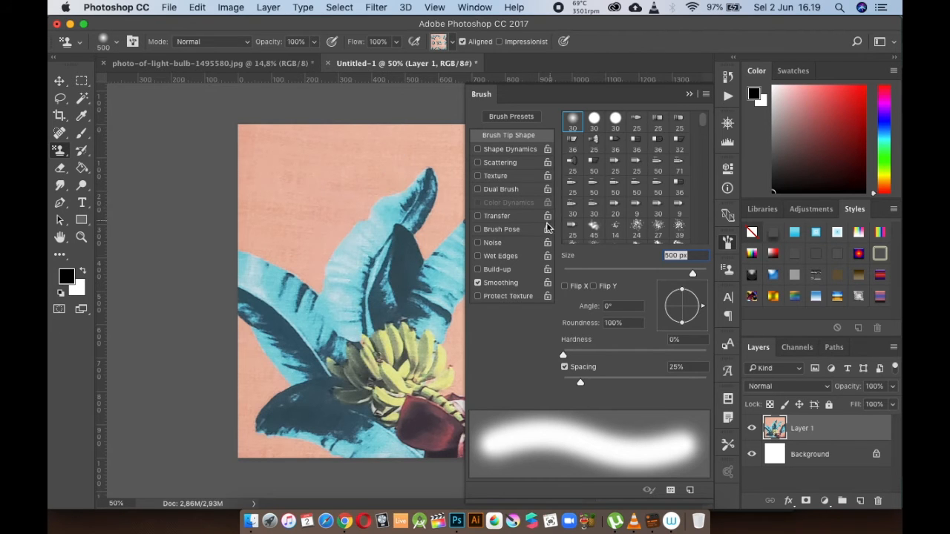
scroll(620, 211, "down", 2)
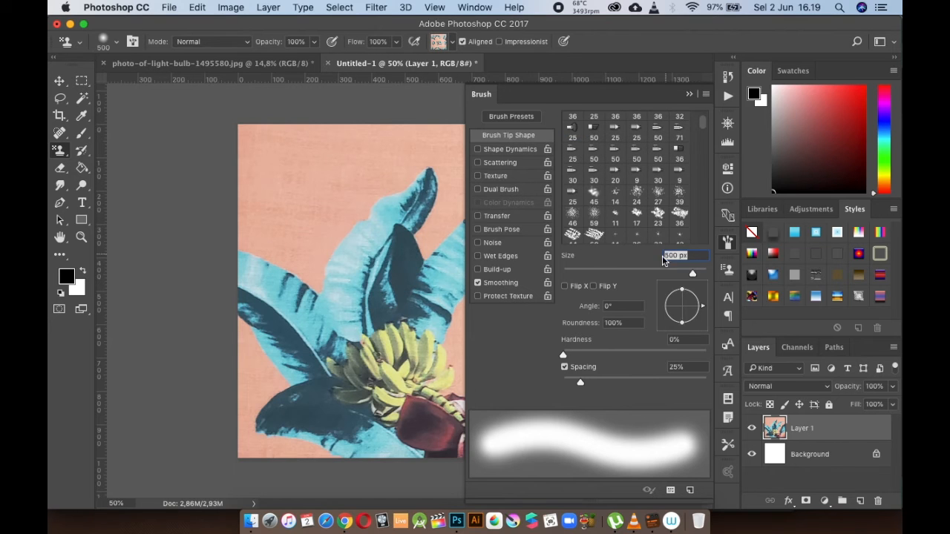
scroll(572, 244, "down", 1)
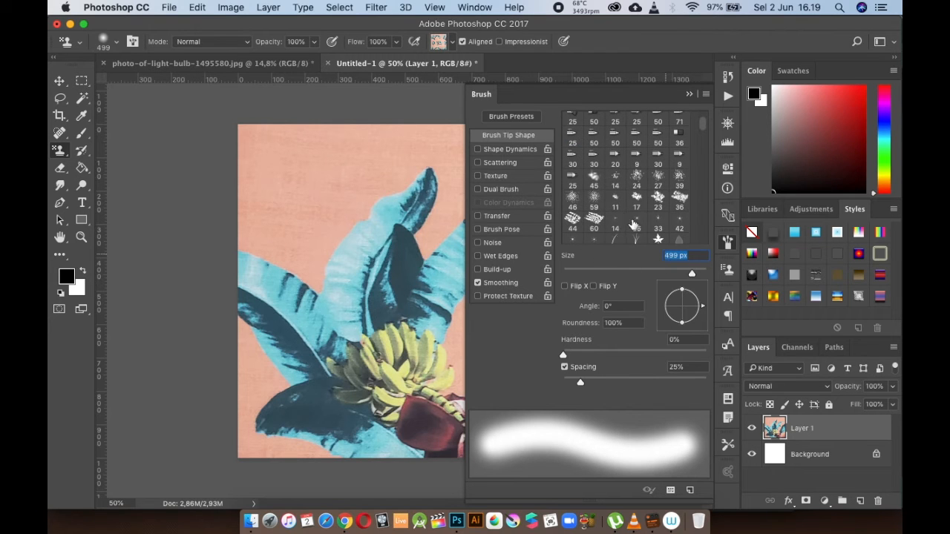
scroll(666, 196, "down", 10)
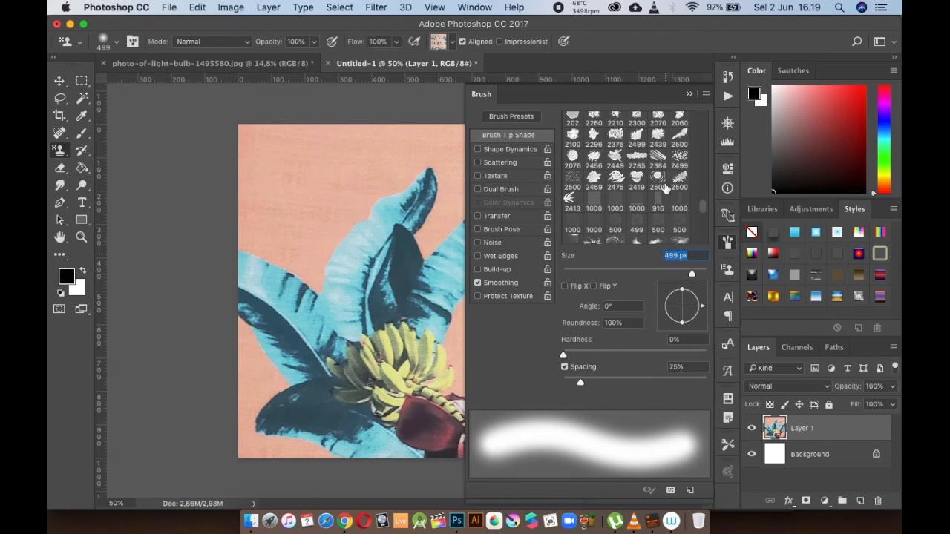
left_click(593, 157)
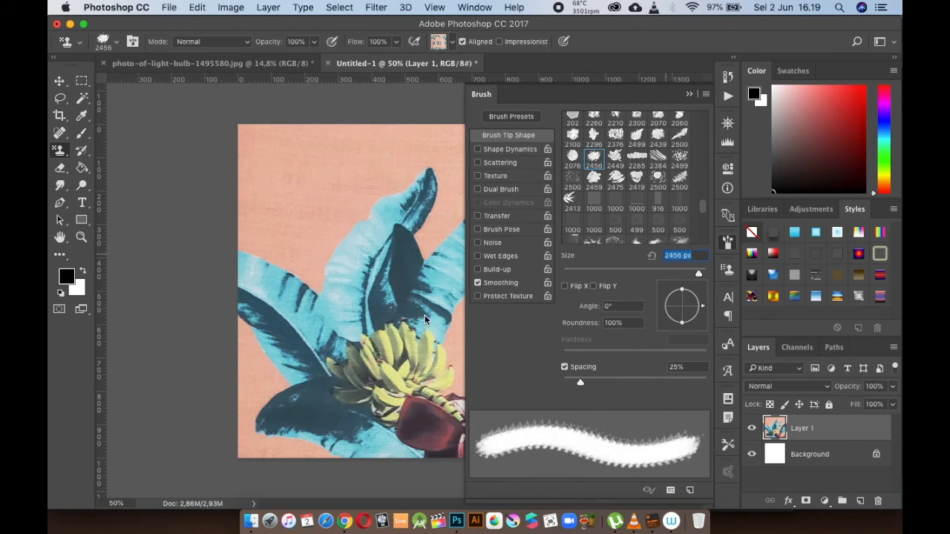
type("[[[[[")
mouse_move(699, 274)
left_mouse_down()
mouse_move(634, 274)
mouse_move(657, 274)
left_mouse_up()
- Choose the dark tropical leaf pattern, enlarge the brush to 700 px and paint it over the middle of Layer 1
left_click(452, 42)
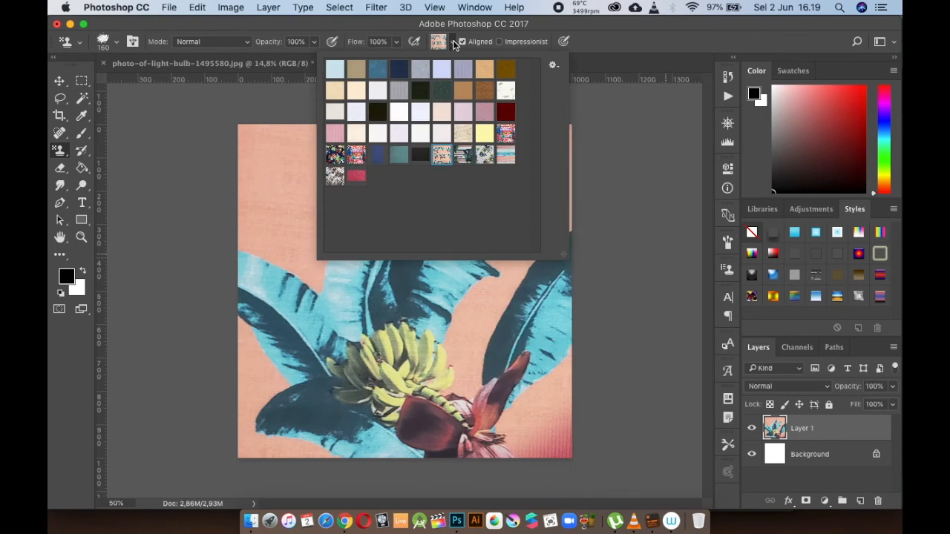
left_click(335, 156)
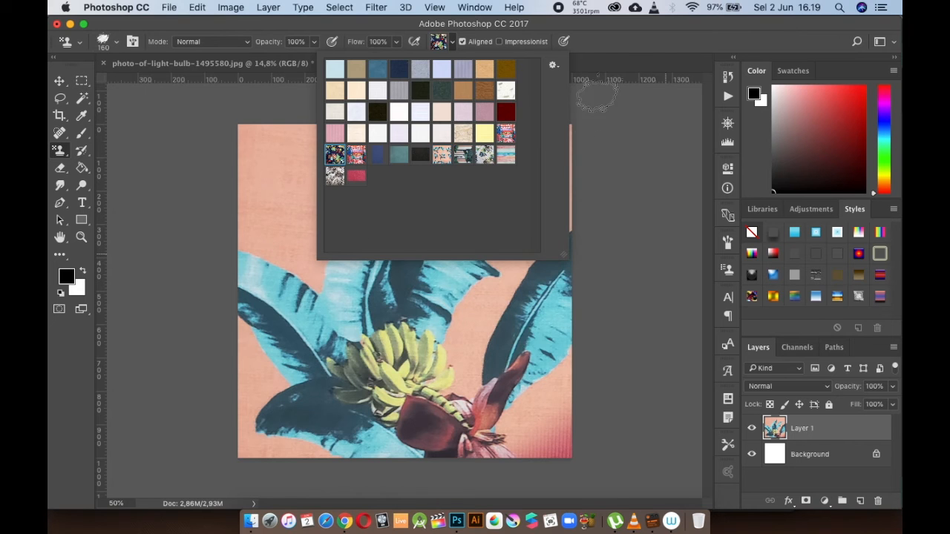
left_click(623, 61)
key("bracketright")
key("bracketright")
key("bracketright")
key("bracketright")
key("bracketright")
key("bracketright")
key("bracketright")
key("bracketright")
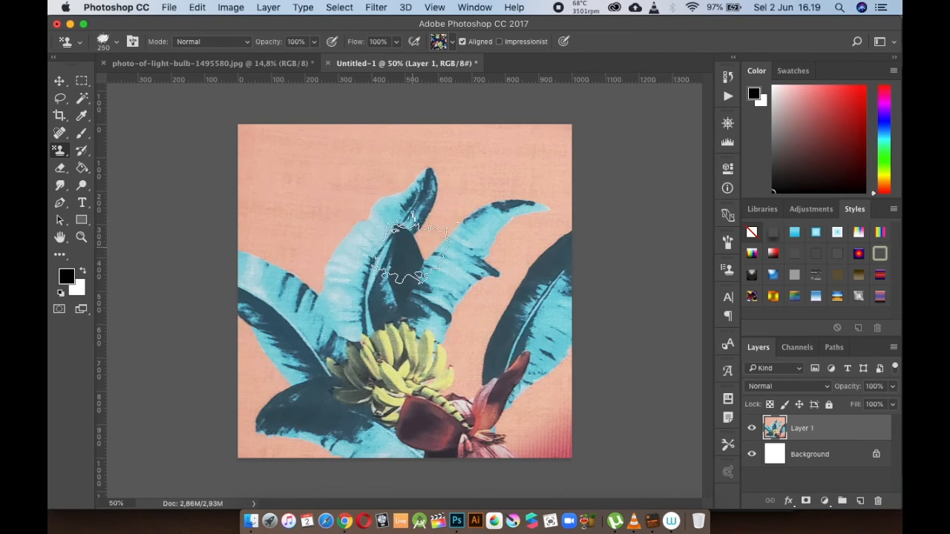
mouse_move(420, 241)
left_mouse_down()
mouse_move(356, 223)
mouse_move(297, 238)
mouse_move(327, 267)
mouse_move(378, 372)
mouse_move(454, 355)
left_mouse_up()
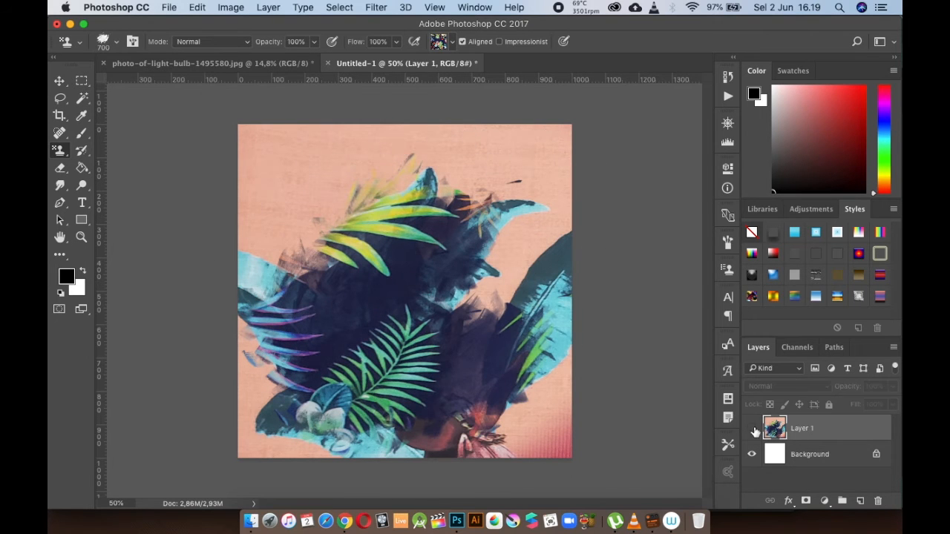
- Hide Layer 1, add a new layer and paint the dark tropical leaf pattern across it with rough, ragged edges
left_click(753, 429)
left_click(860, 501)
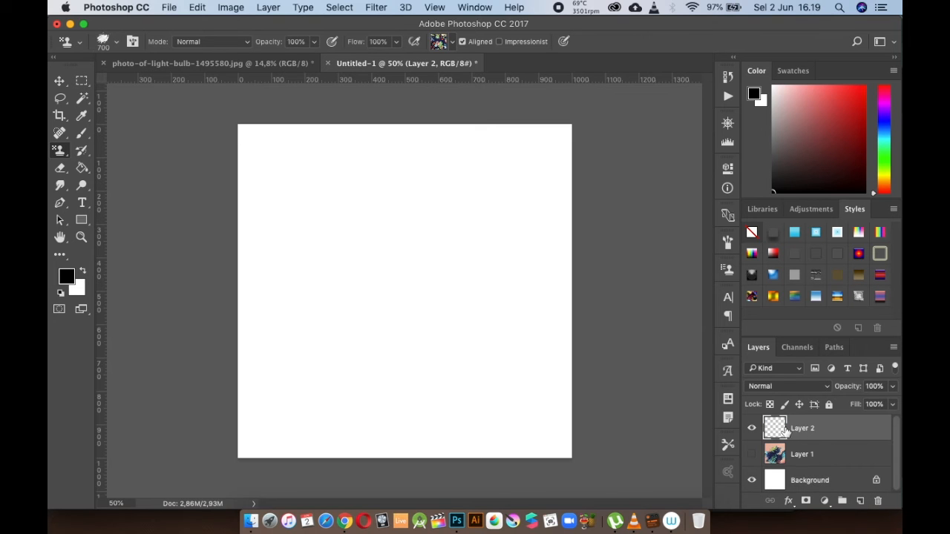
left_click_drag(382, 251, 445, 289)
mouse_move(479, 325)
left_mouse_down()
mouse_move(446, 311)
mouse_move(472, 343)
mouse_move(447, 197)
mouse_move(482, 251)
mouse_move(398, 227)
mouse_move(339, 225)
mouse_move(350, 216)
mouse_move(347, 251)
mouse_move(338, 245)
mouse_move(345, 386)
mouse_move(367, 372)
mouse_move(479, 368)
mouse_move(486, 304)
mouse_move(379, 245)
mouse_move(472, 208)
mouse_move(304, 223)
mouse_move(335, 308)
mouse_move(331, 365)
mouse_move(509, 342)
mouse_move(490, 285)
mouse_move(397, 230)
mouse_move(323, 218)
mouse_move(325, 203)
mouse_move(368, 192)
mouse_move(441, 192)
mouse_move(448, 286)
mouse_move(372, 335)
mouse_move(349, 383)
mouse_move(332, 377)
mouse_move(430, 357)
mouse_move(445, 319)
left_mouse_up()
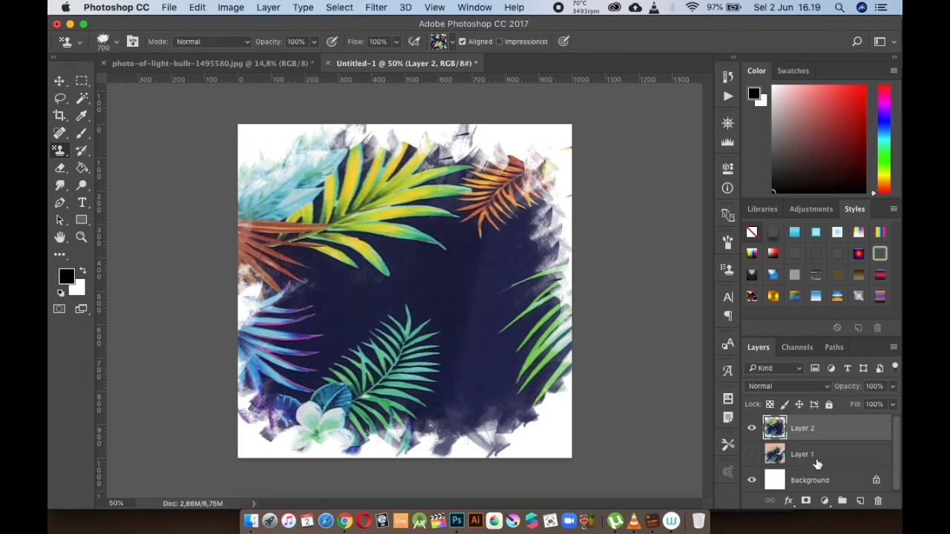
- Add another new layer above the painted pattern and fill it with black using the Paint Bucket
left_click(861, 503)
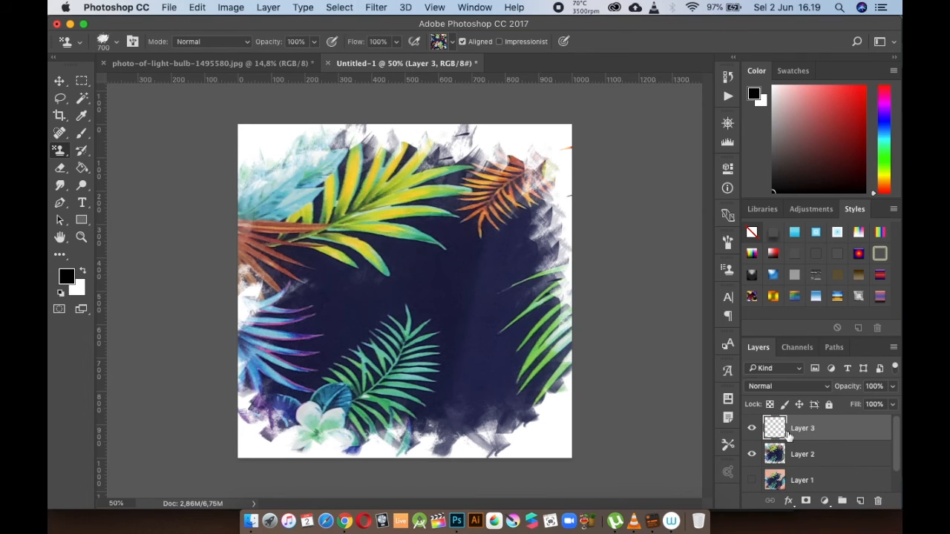
left_click(82, 168)
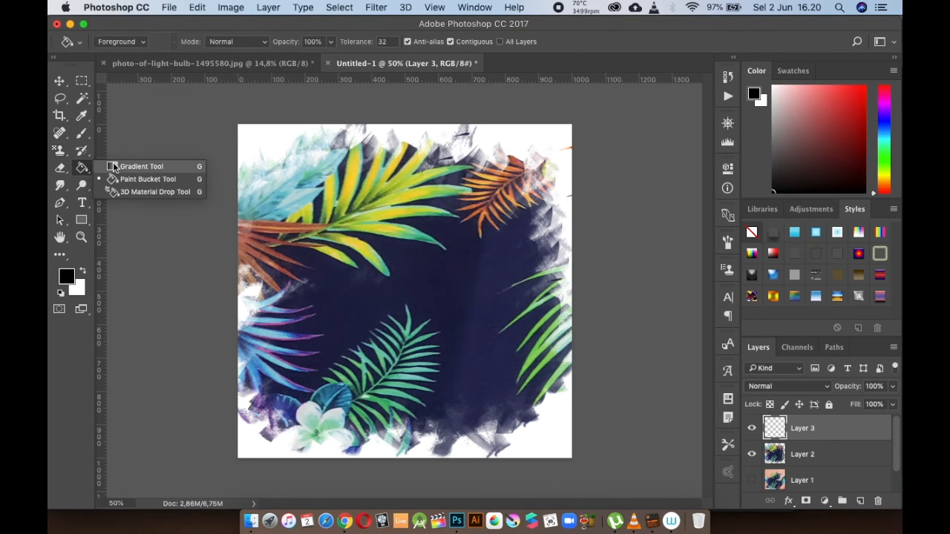
left_click(116, 179)
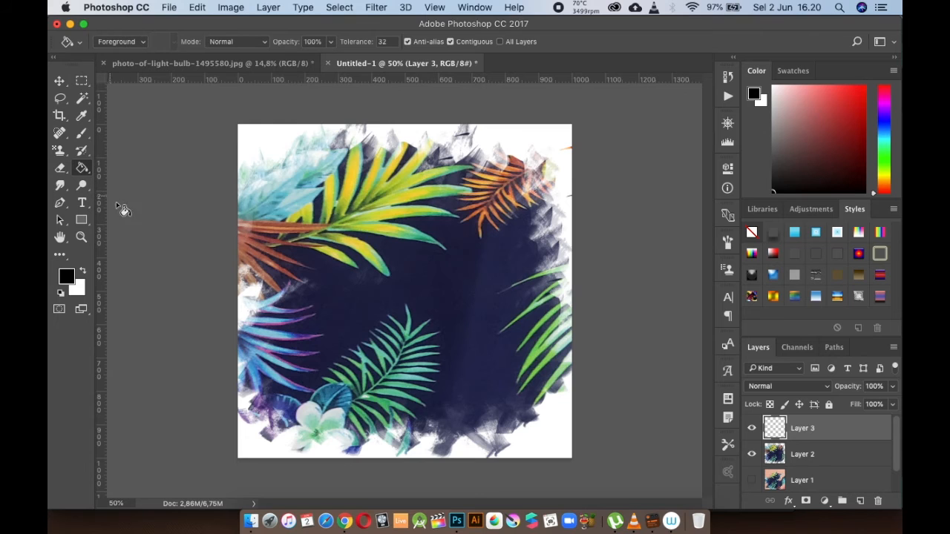
left_click(375, 247)
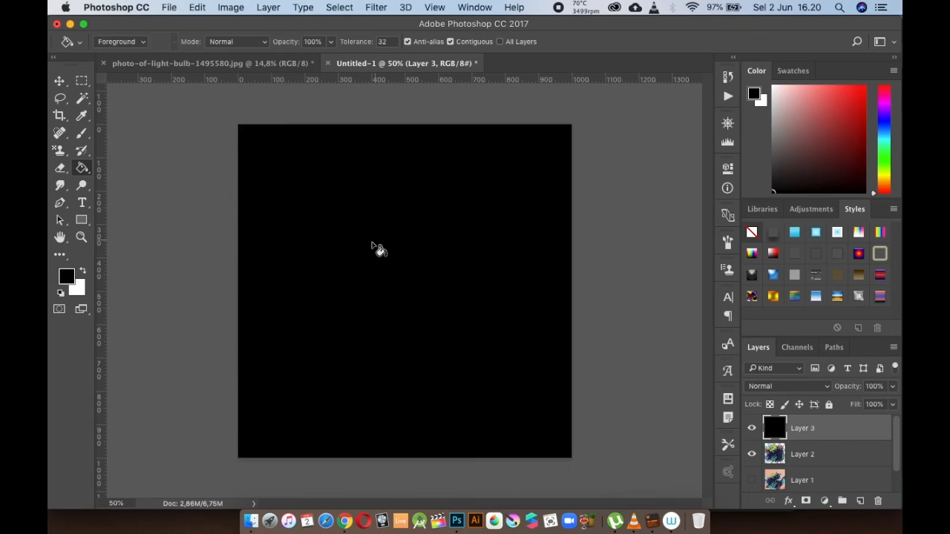
left_click(796, 455)
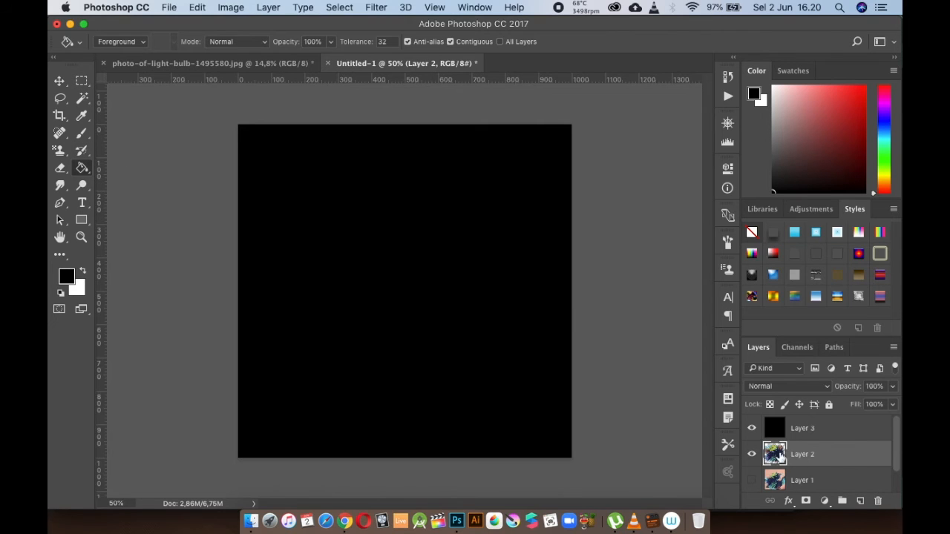
left_click(806, 427)
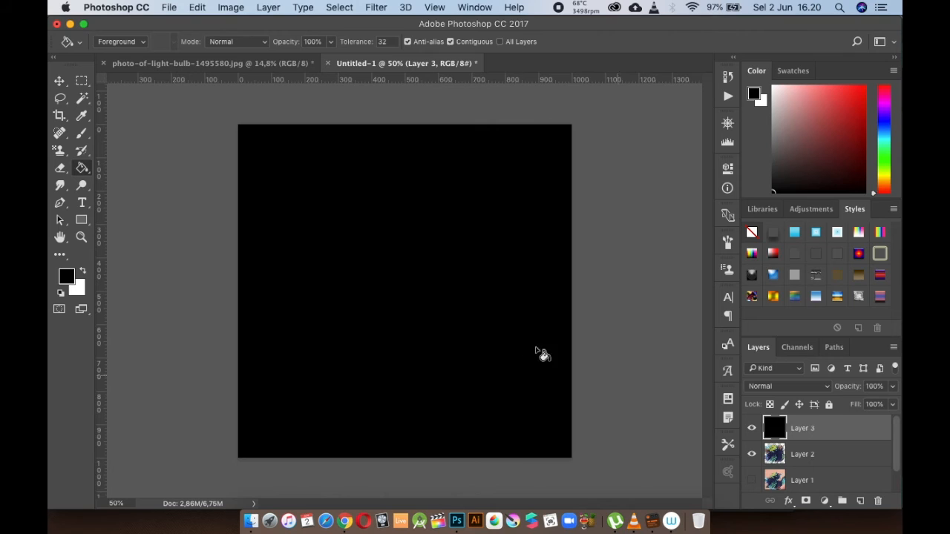
right_click(84, 134)
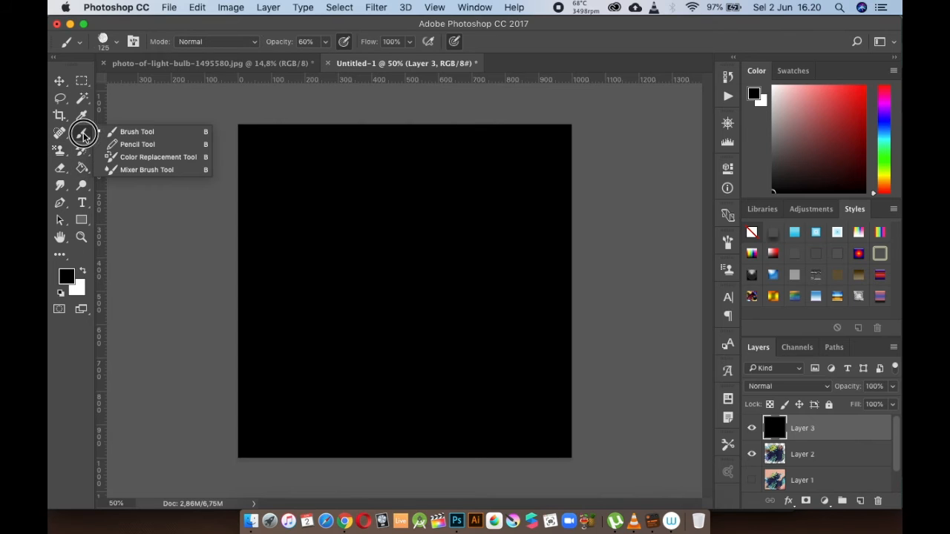
left_click(126, 132)
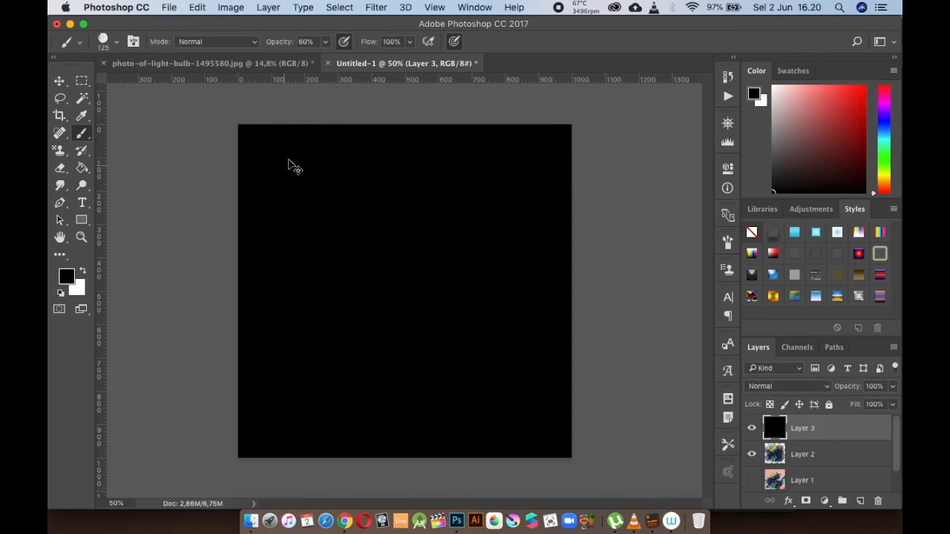
left_click_drag(289, 161, 305, 142)
key("super+z")
- Switch to the Eraser and give it the rough textured 2376 px brush tip for the black layer
left_click(62, 167)
left_click(131, 165)
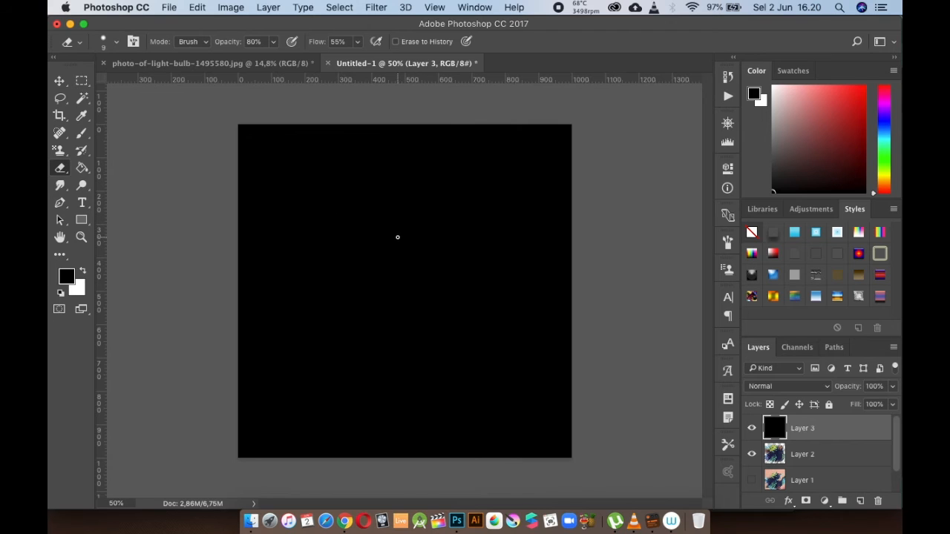
key("bracketright")
key("bracketright")
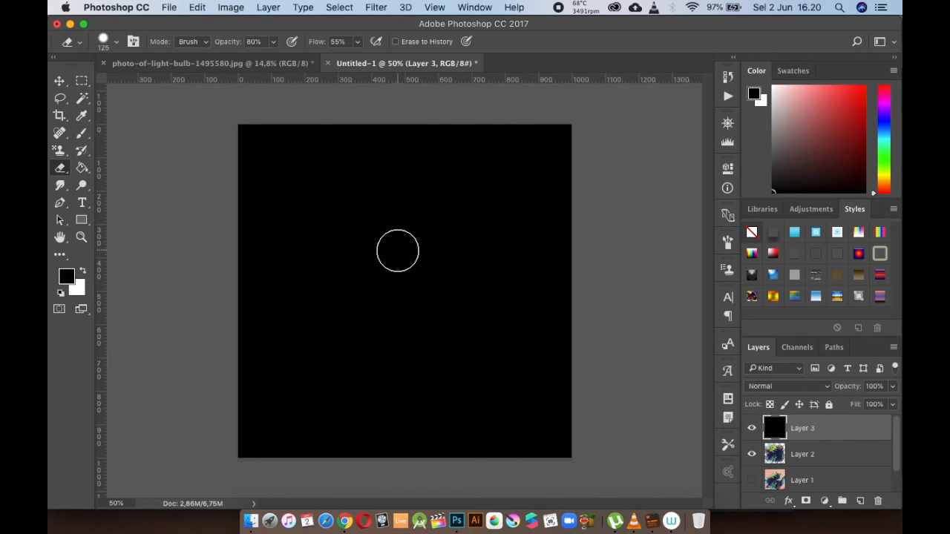
left_click(134, 41)
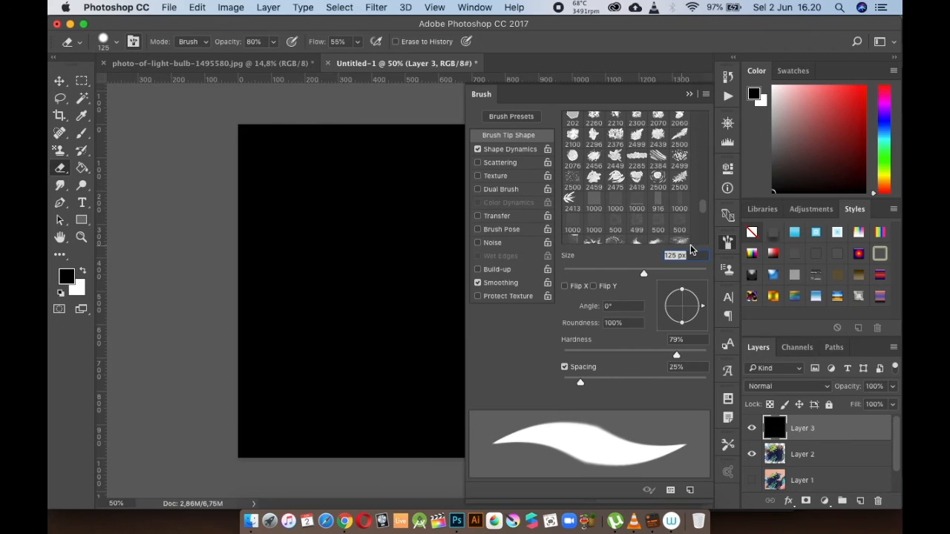
left_click(617, 137)
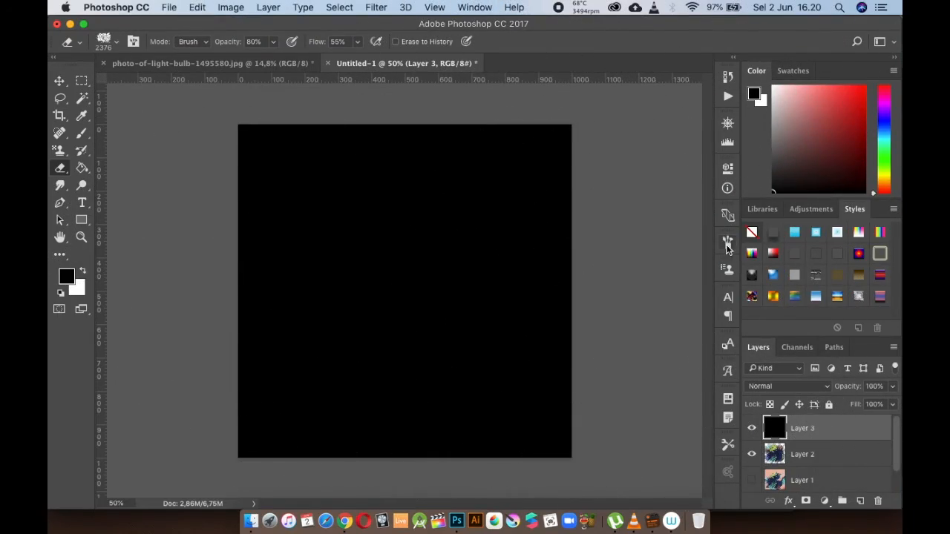
- Reduce the Eraser's textured tip to 201 px and raise its opacity to 95%, keeping the Brush mode
left_click(729, 242)
mouse_move(695, 274)
left_mouse_down()
mouse_move(623, 273)
mouse_move(671, 273)
left_mouse_up()
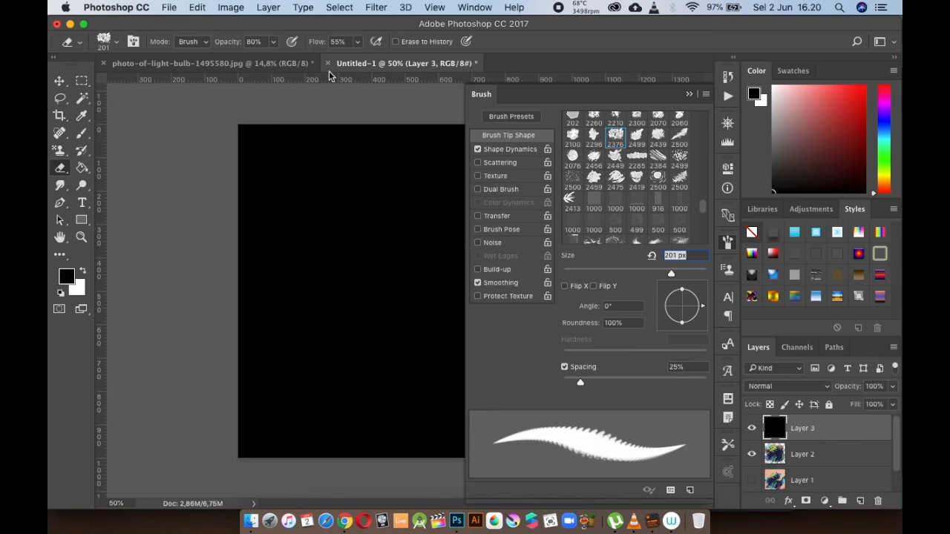
left_click(274, 42)
left_click_drag(273, 61, 282, 60)
left_click(206, 43)
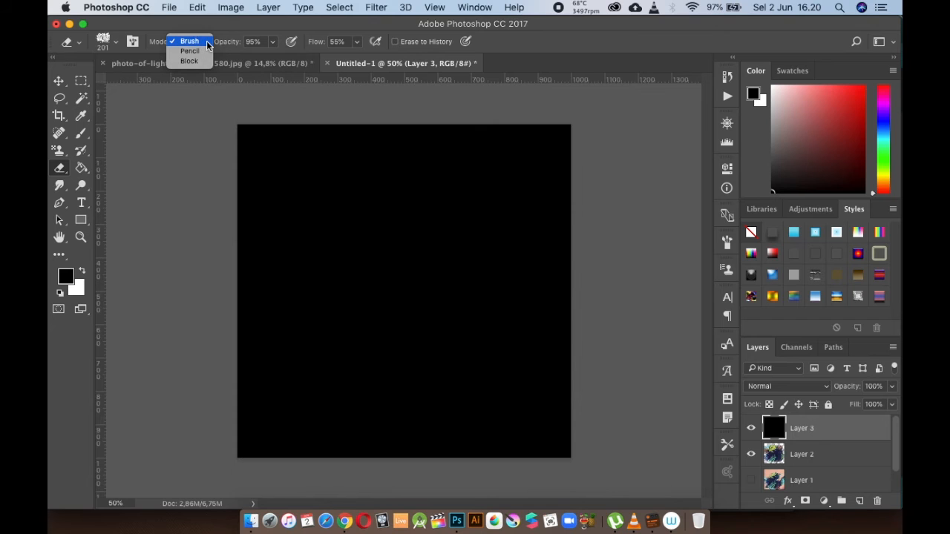
left_click(195, 44)
left_click(117, 45)
left_click(116, 44)
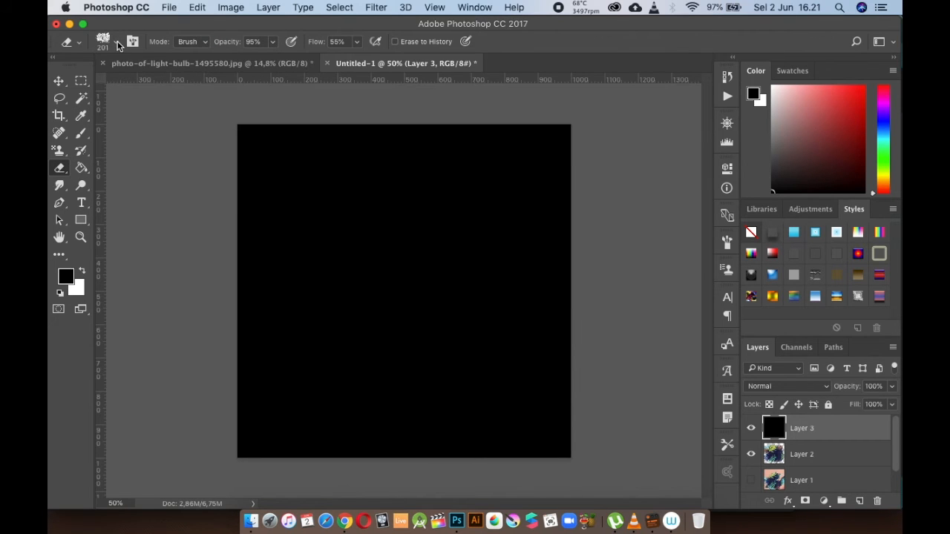
left_click(117, 45)
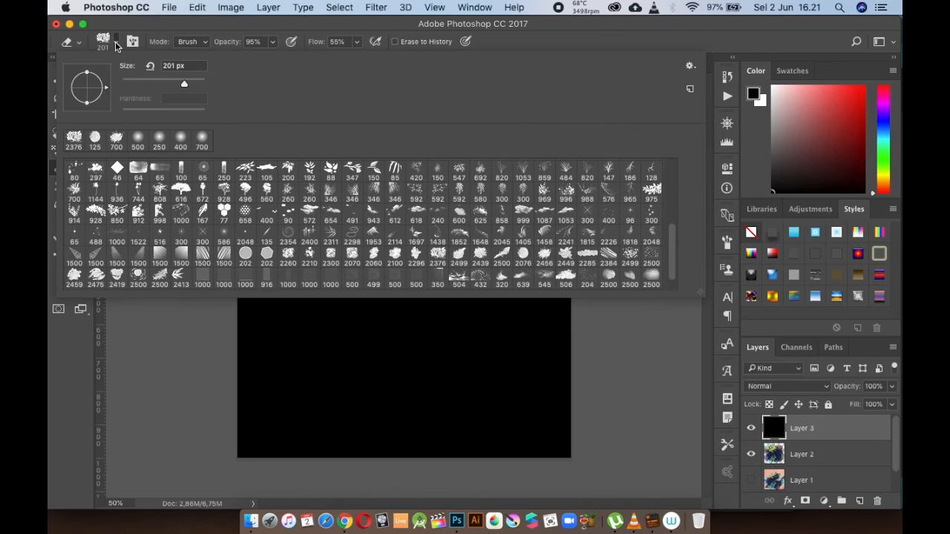
left_click(117, 44)
- Raise both the flow and the opacity of the Eraser to 100%
left_click(356, 42)
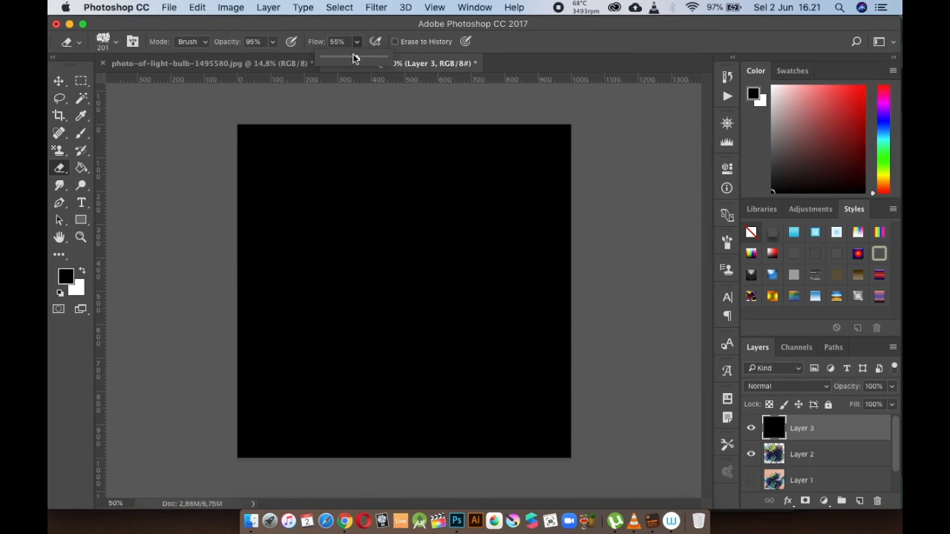
left_click_drag(356, 57, 373, 57)
left_click(274, 44)
left_click(274, 43)
left_click_drag(272, 58, 276, 58)
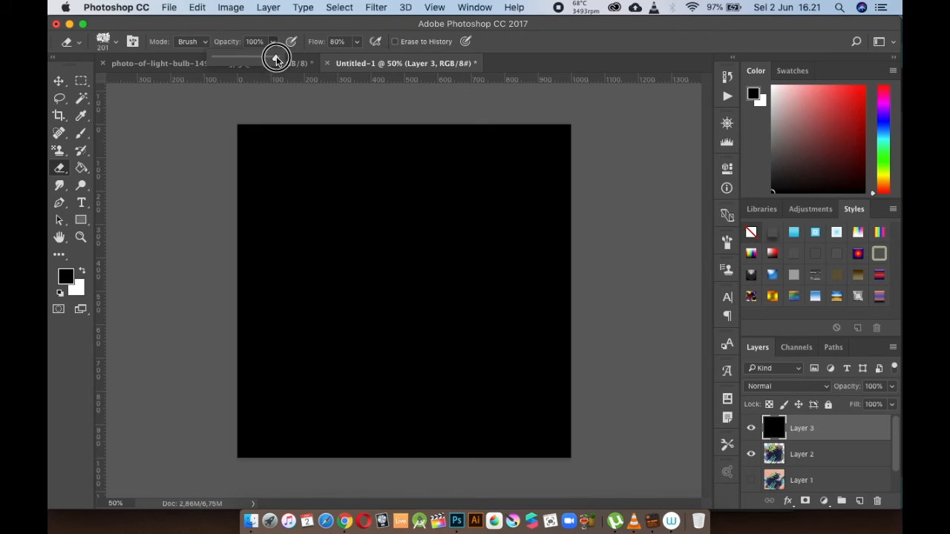
left_click(355, 42)
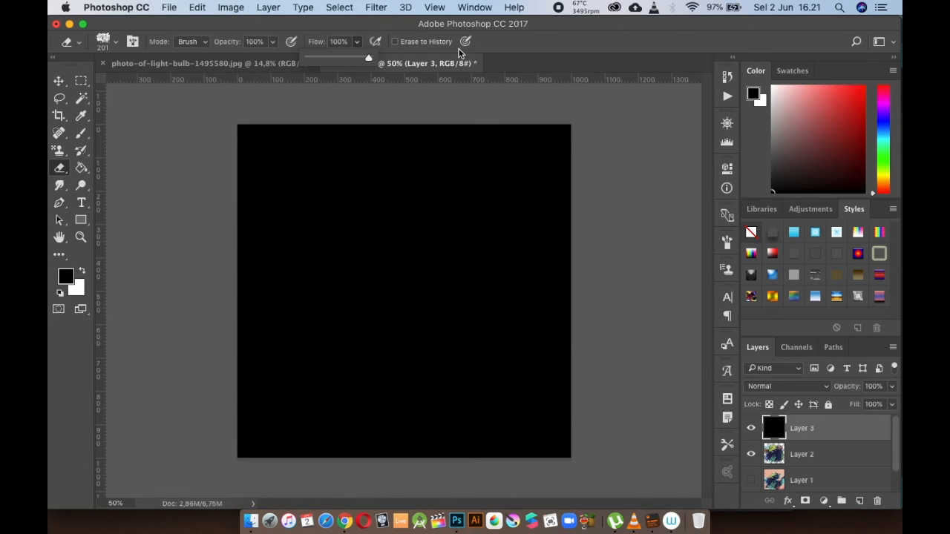
- Erase rough strokes through the black Layer 3, enlarging the brush to 700 px to uncover more of the leaf pattern
mouse_move(381, 280)
left_mouse_down()
mouse_move(375, 272)
mouse_move(430, 239)
left_mouse_up()
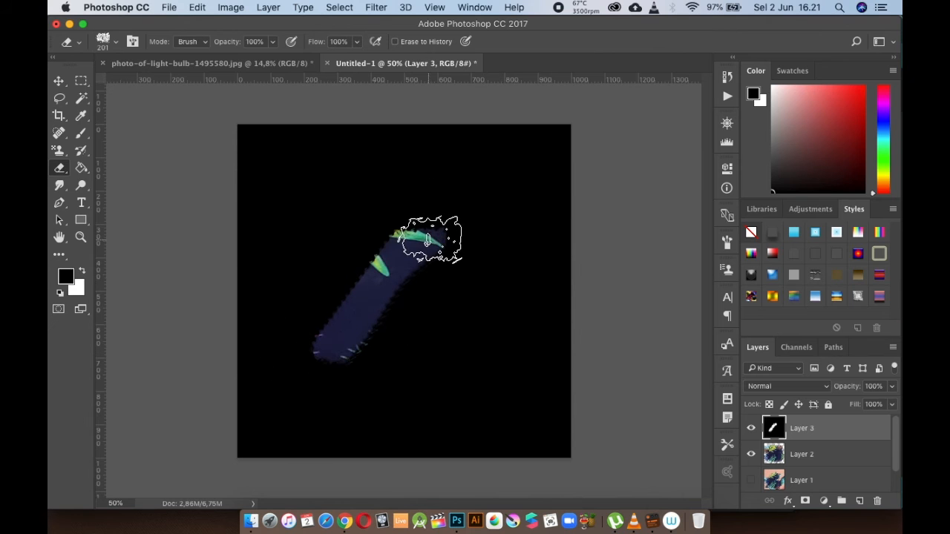
key("bracketright")
key("bracketright")
key("bracketright")
key("bracketright")
key("bracketright")
key("bracketright")
key("bracketright")
key("bracketright")
mouse_move(442, 271)
left_mouse_down()
mouse_move(372, 297)
mouse_move(319, 255)
mouse_move(293, 263)
mouse_move(312, 164)
mouse_move(409, 197)
mouse_move(498, 282)
mouse_move(449, 319)
mouse_move(360, 349)
left_mouse_up()
key("bracketleft")
key("bracketleft")
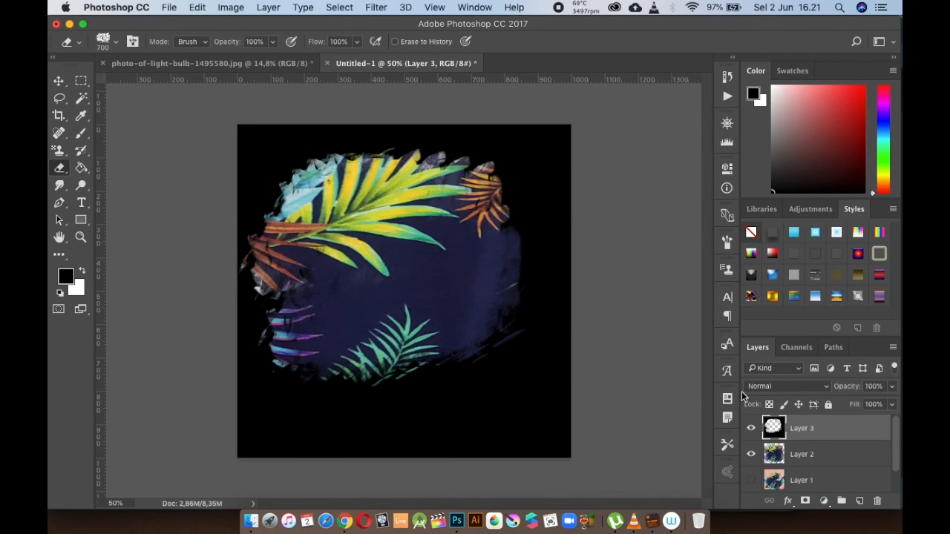
- Undo all the eraser strokes made on the black Layer 3
key("super+z")
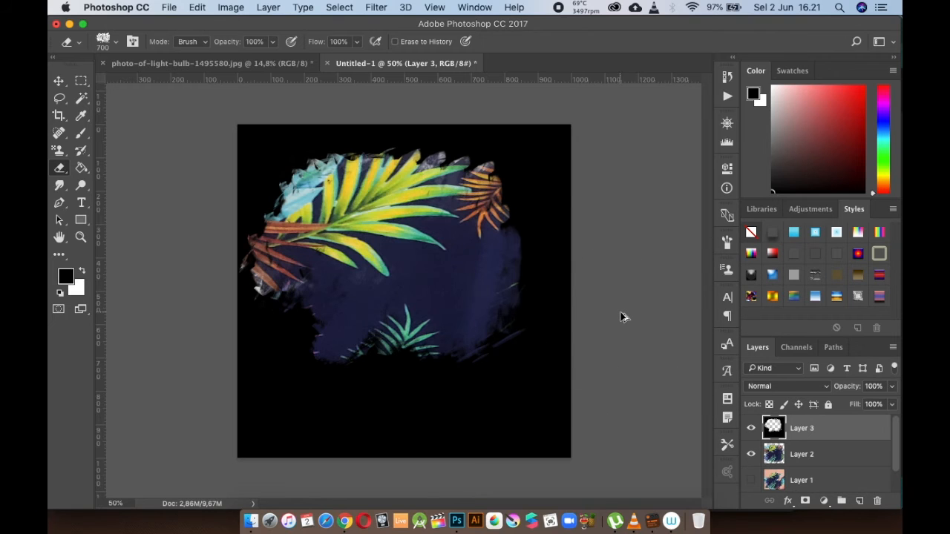
key("super+alt+z")
key("super+alt+z")
key("super+alt+z")
key("super+alt+z")
key("super+alt+z")
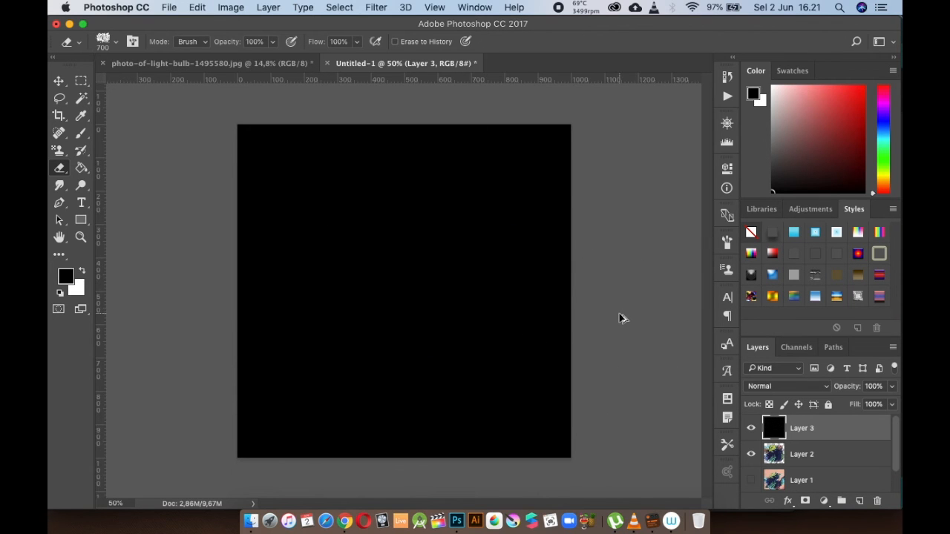
- Swap the foreground and background colors and fill Layer 3 with white using the Paint Bucket
left_click(82, 168)
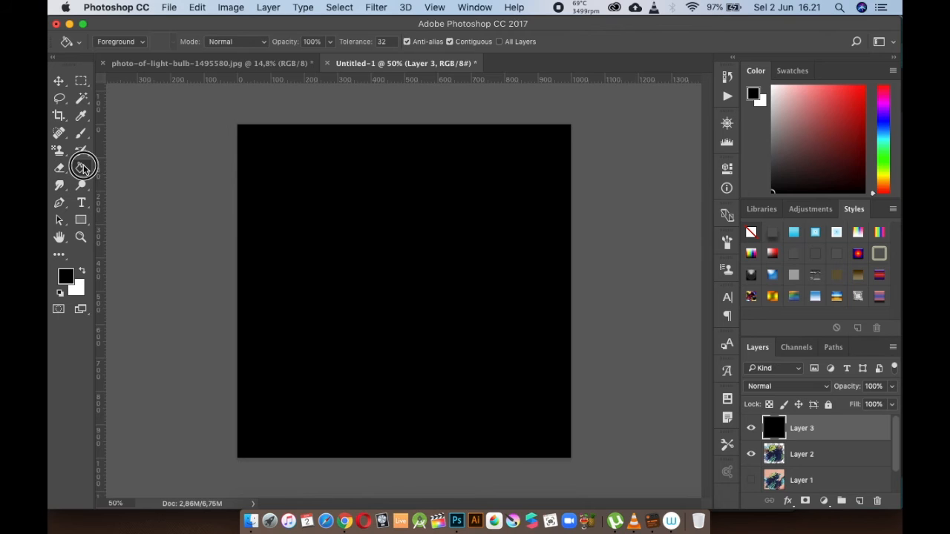
left_click(121, 179)
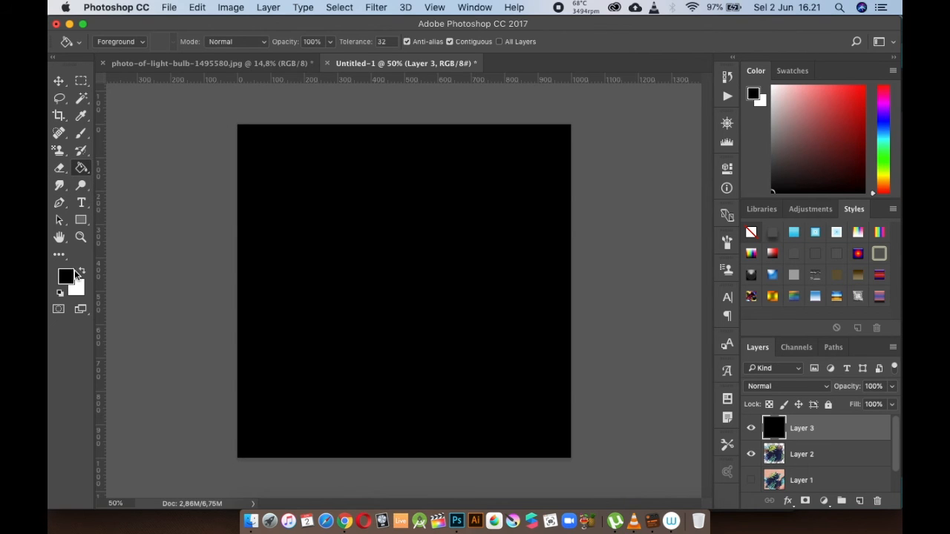
left_click(82, 272)
left_click(307, 279)
left_click(59, 80)
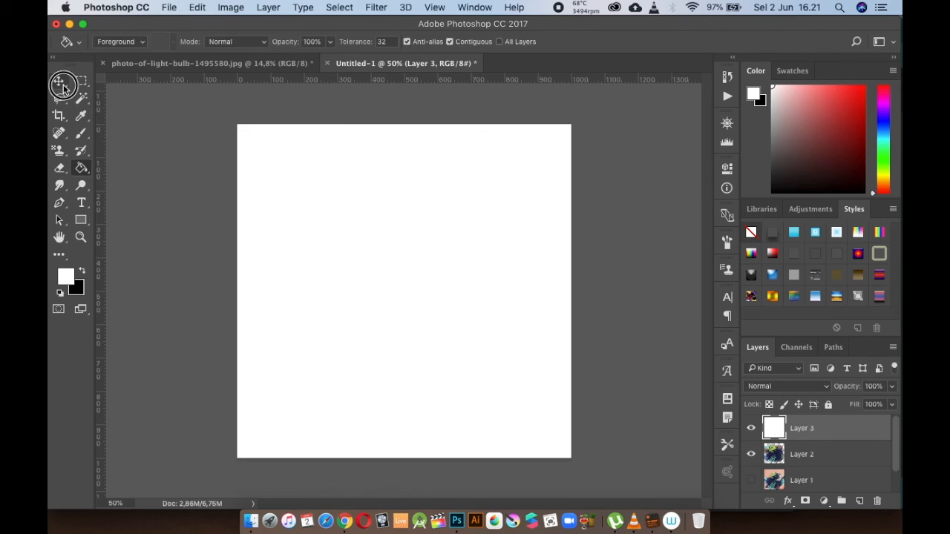
- Switch to the Eraser and give it the diagonally striped 1500 px brush tip
left_click(60, 170)
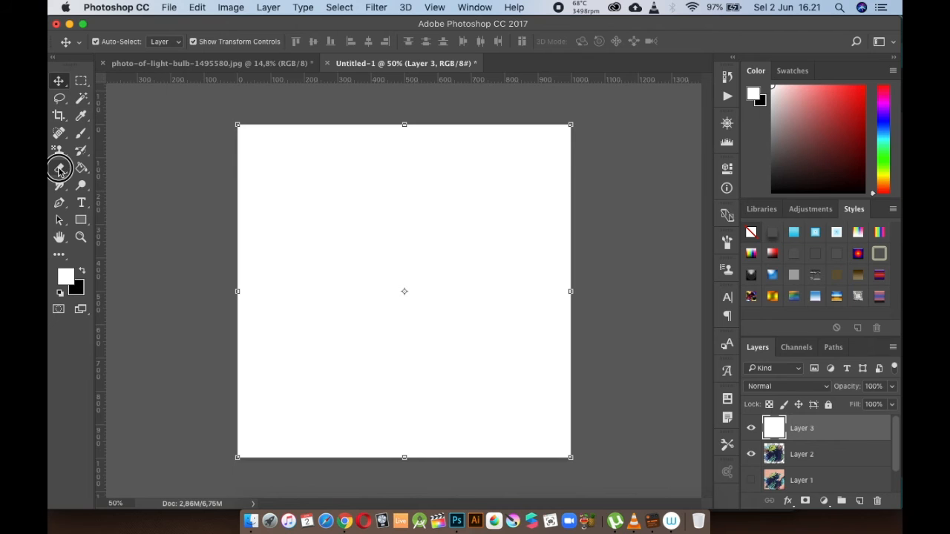
left_click(61, 169)
left_click(110, 167)
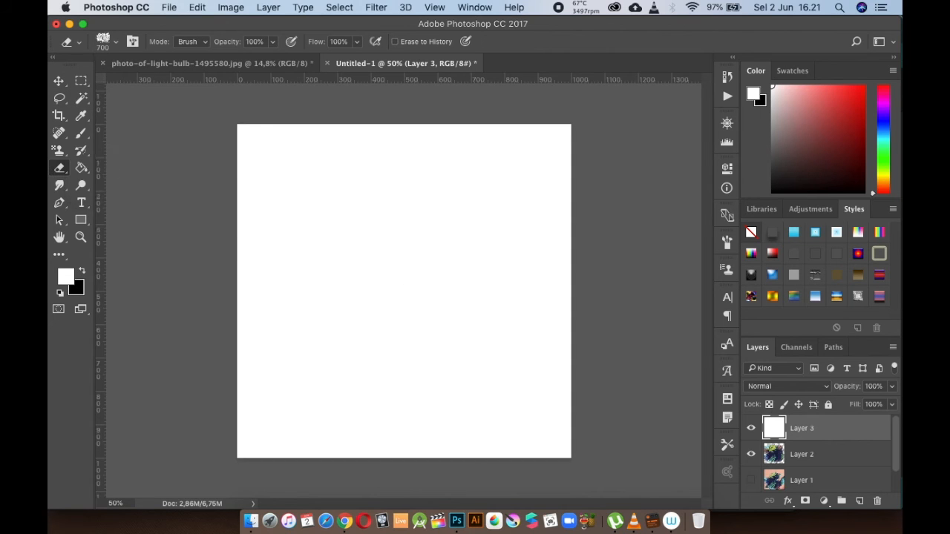
left_click(726, 245)
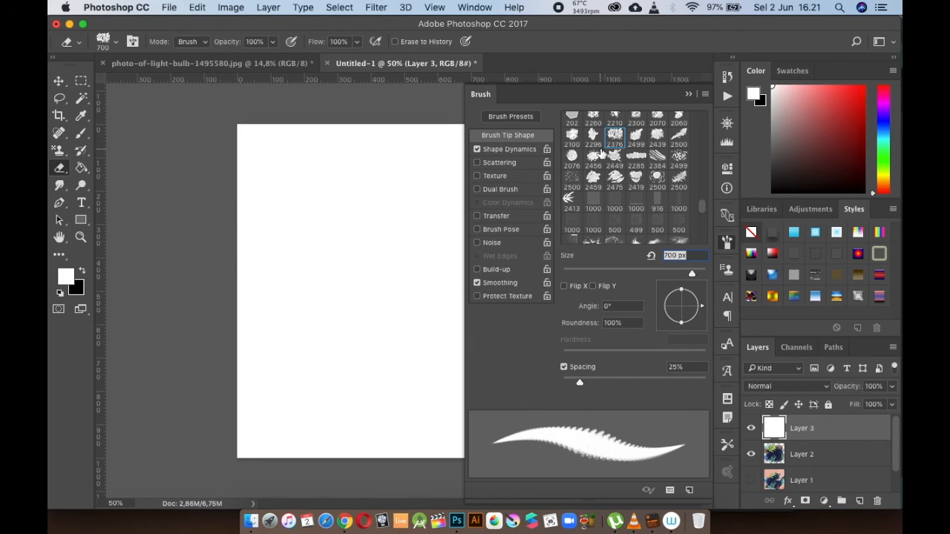
scroll(609, 163, "up", 5)
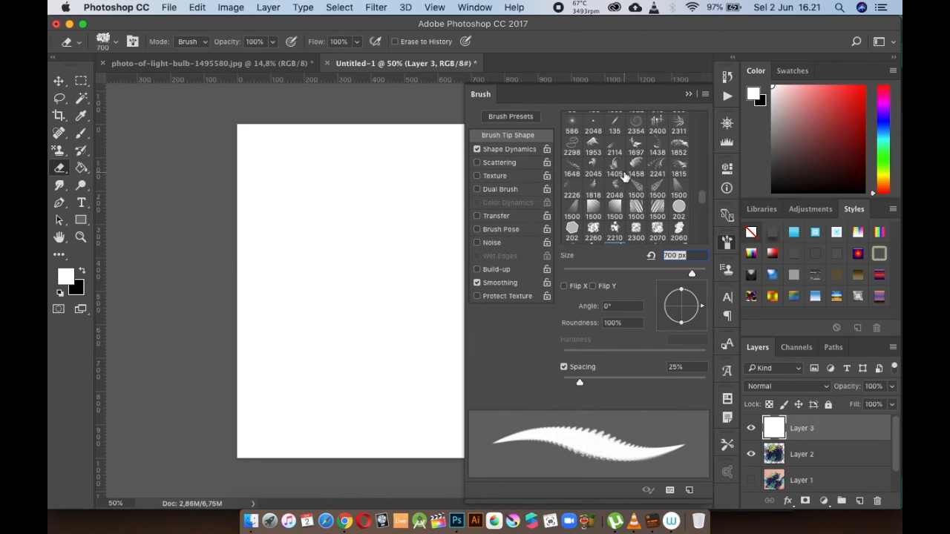
left_click(635, 210)
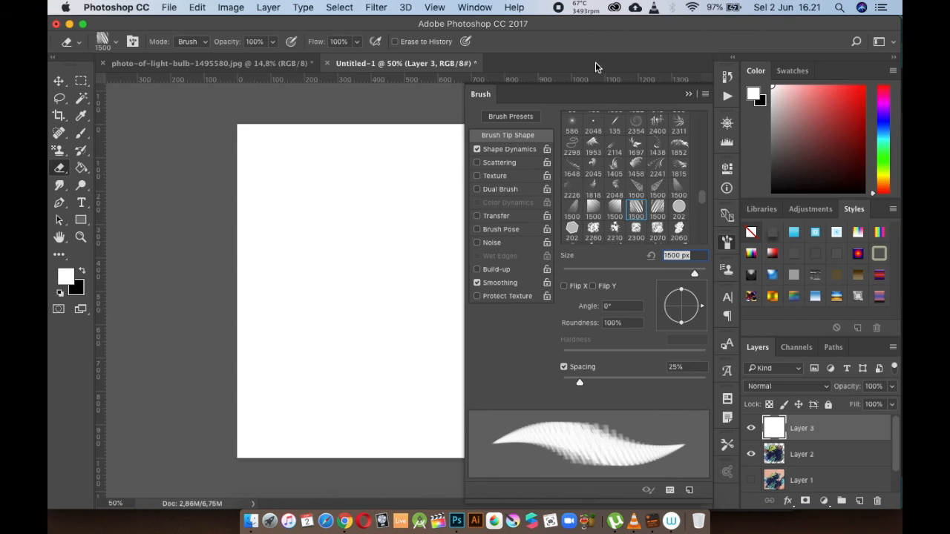
left_click(529, 68)
- Reduce the brush to 700 px and erase the middle of the white Layer 3, leaving a ragged white border around the leaves
key("bracketleft")
key("bracketleft")
key("bracketleft")
key("bracketleft")
key("bracketleft")
key("bracketleft")
key("bracketleft")
key("bracketleft")
mouse_move(412, 278)
left_mouse_down()
mouse_move(386, 275)
mouse_move(403, 276)
mouse_move(340, 240)
mouse_move(466, 233)
mouse_move(458, 354)
mouse_move(339, 318)
mouse_move(498, 229)
mouse_move(413, 364)
mouse_move(306, 389)
mouse_move(453, 297)
mouse_move(535, 307)
mouse_move(334, 319)
mouse_move(431, 170)
left_mouse_up()
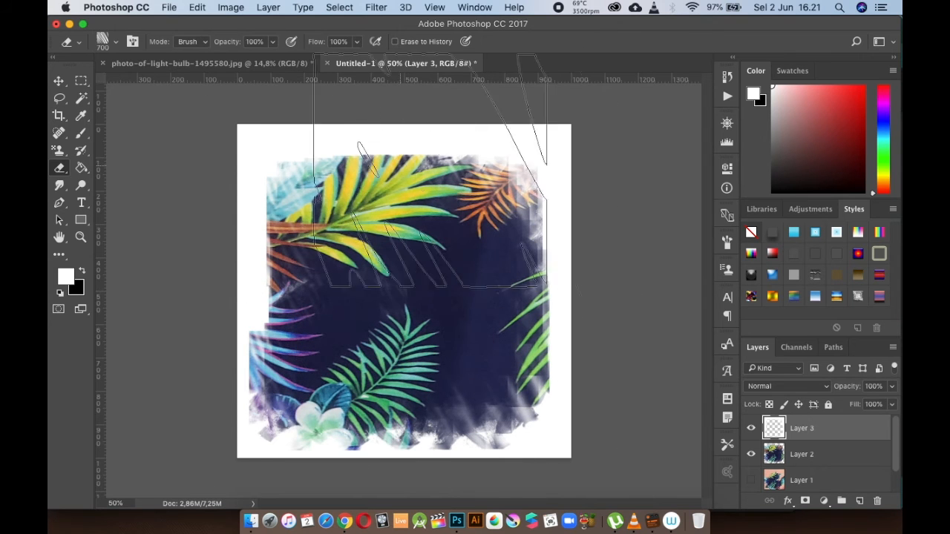
left_click(58, 80)
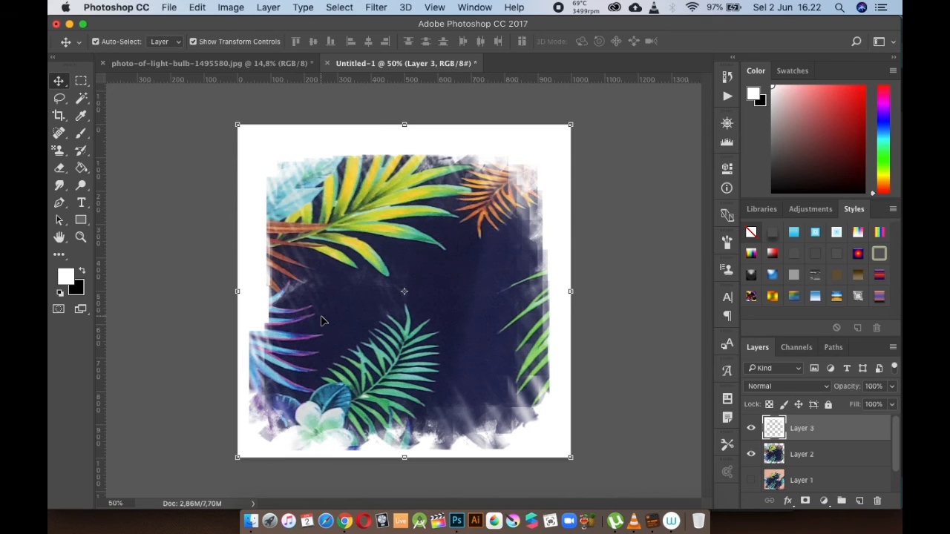
left_click(59, 150)
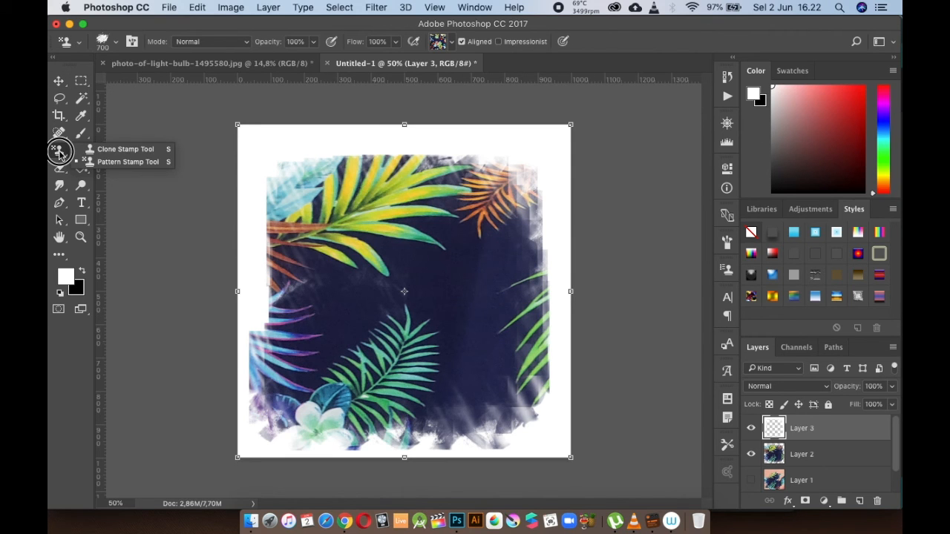
left_click(91, 162)
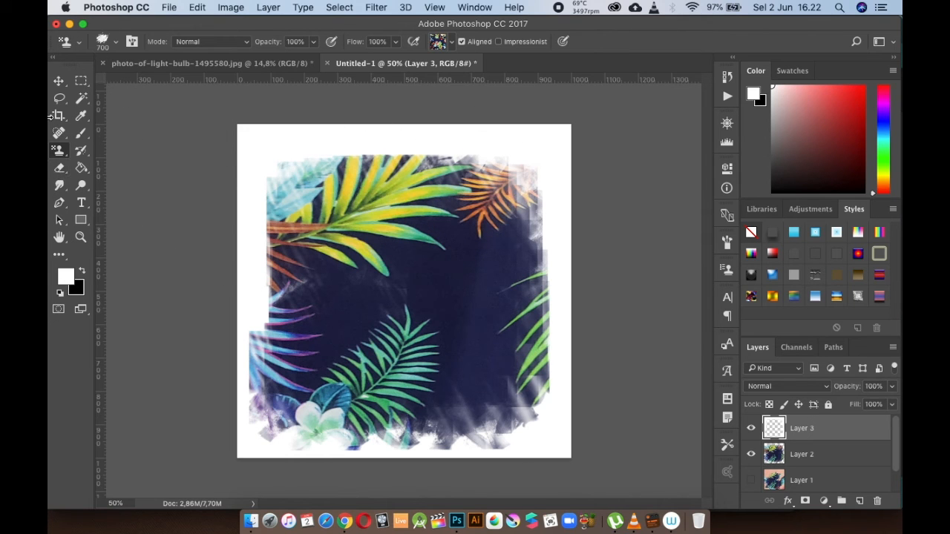
left_click(59, 83)
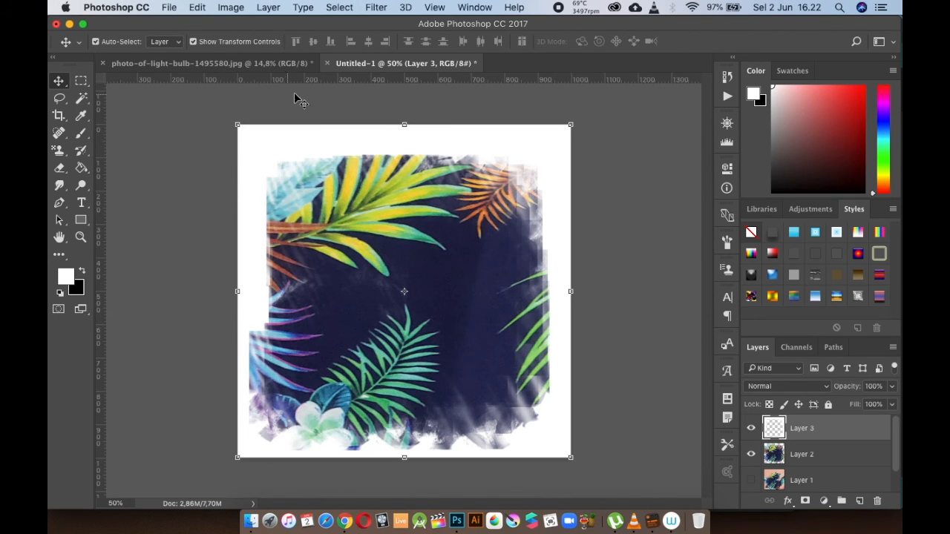
left_click(194, 8)
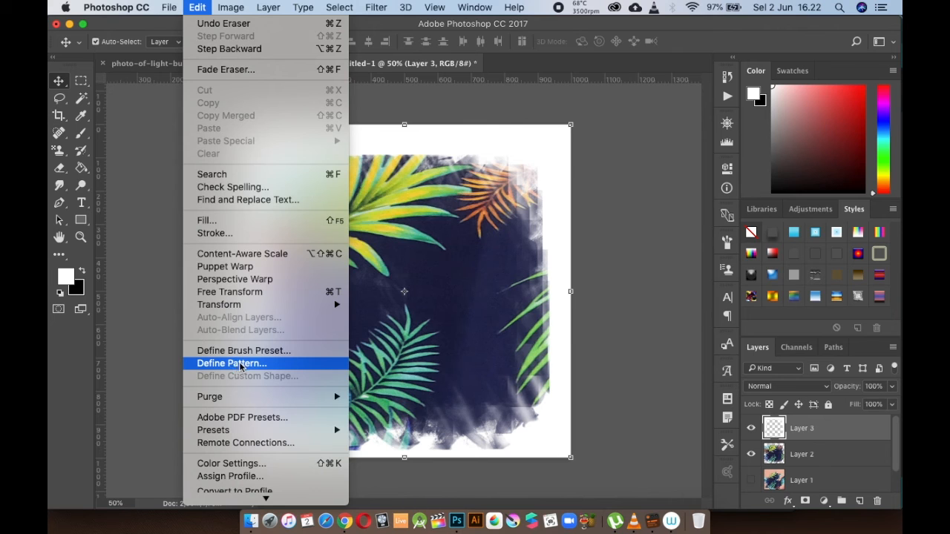
left_click(73, 88)
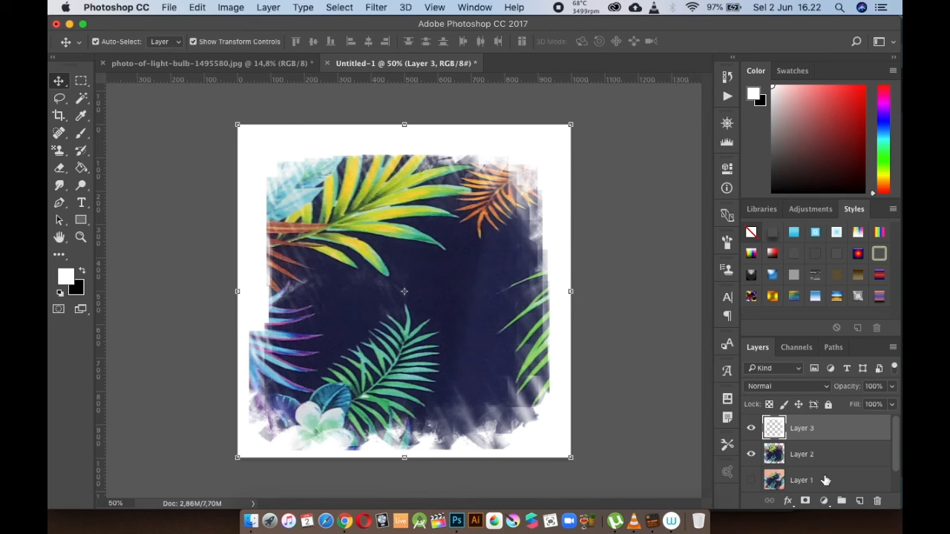
- Merge Layer 3 with Layer 2 and define the merged artwork as a pattern named "uji coba"
left_click(807, 462, "shift")
key("super+e")
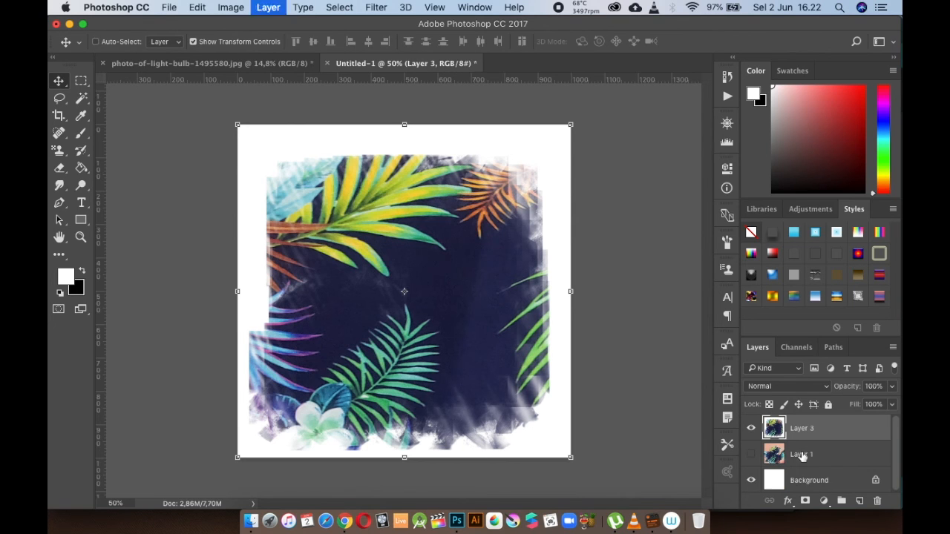
left_click(201, 7)
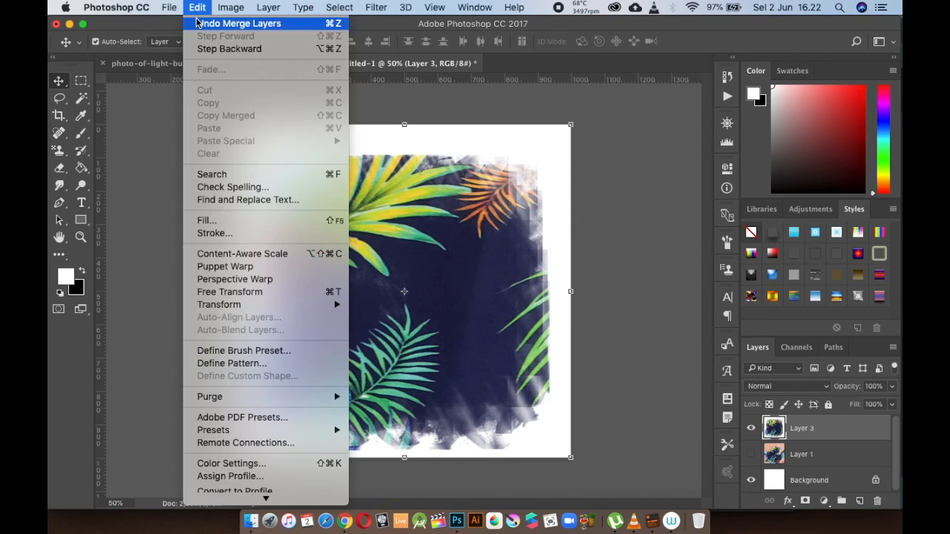
left_click(261, 363)
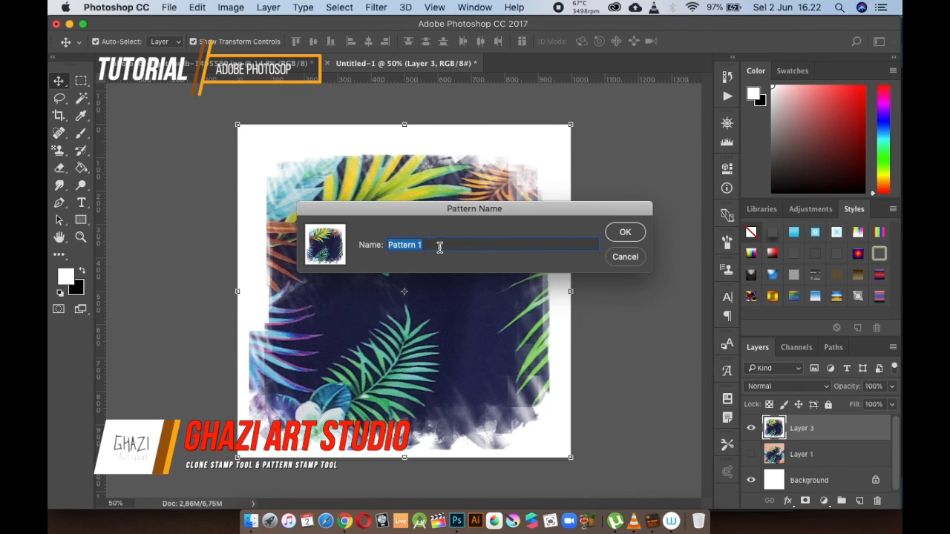
type("u")
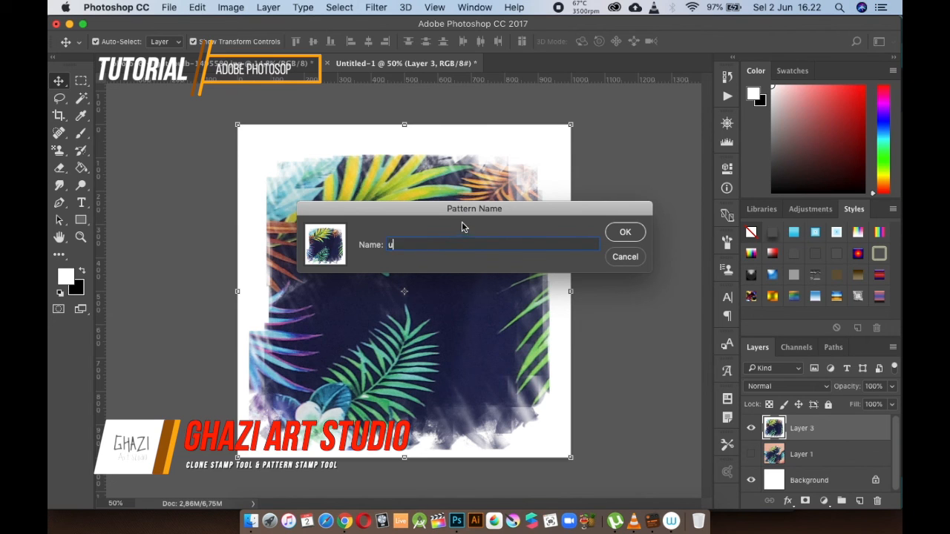
type("ji coba")
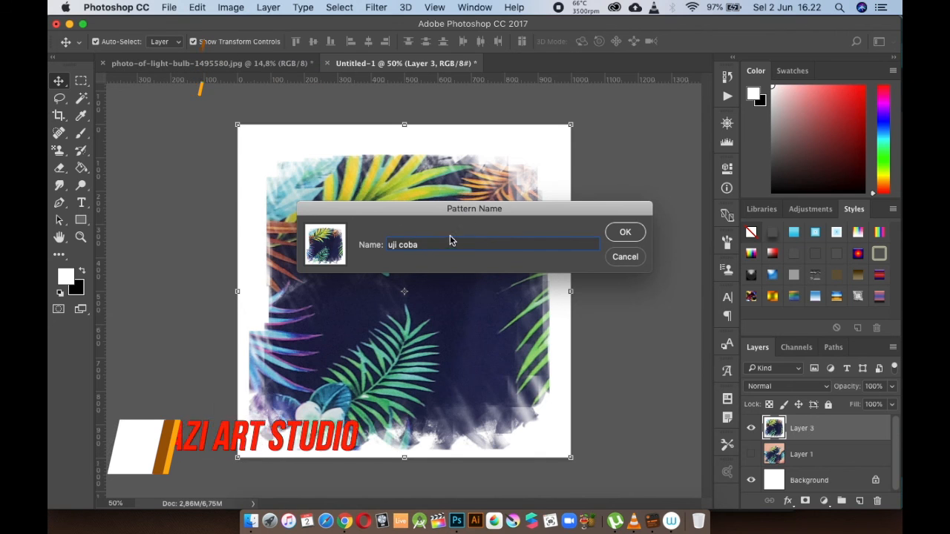
left_click(626, 234)
- Choose the new "uji coba" pattern for the Pattern Stamp and switch to the light bulb photo document
left_click(59, 150)
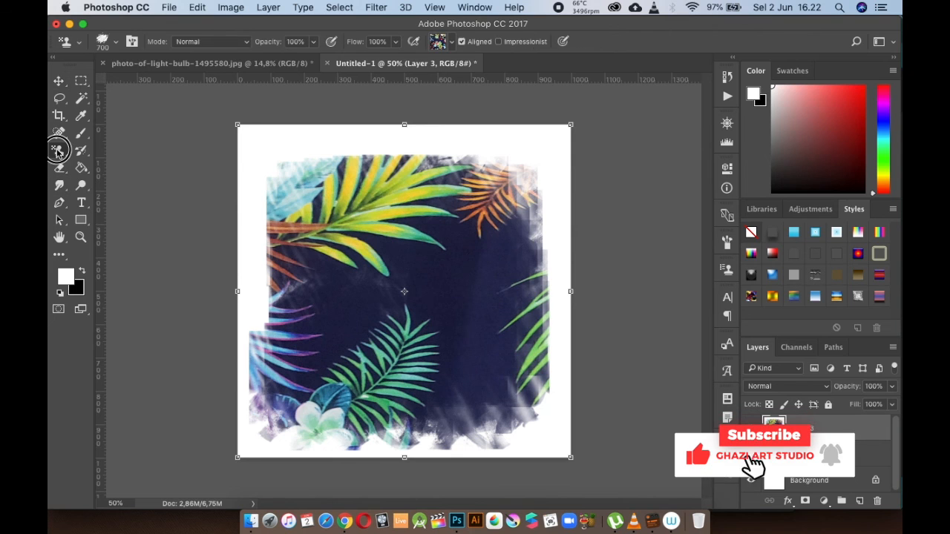
left_click(449, 42)
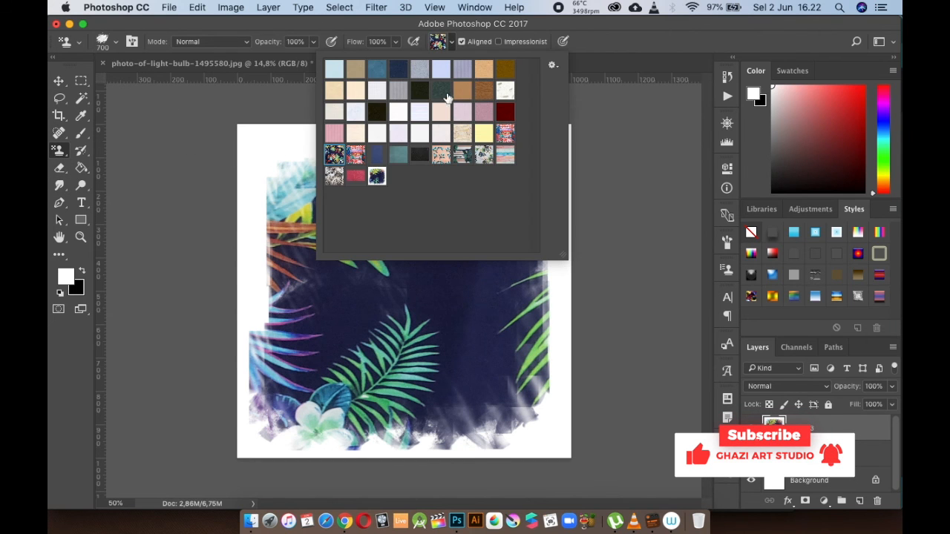
left_click(376, 175)
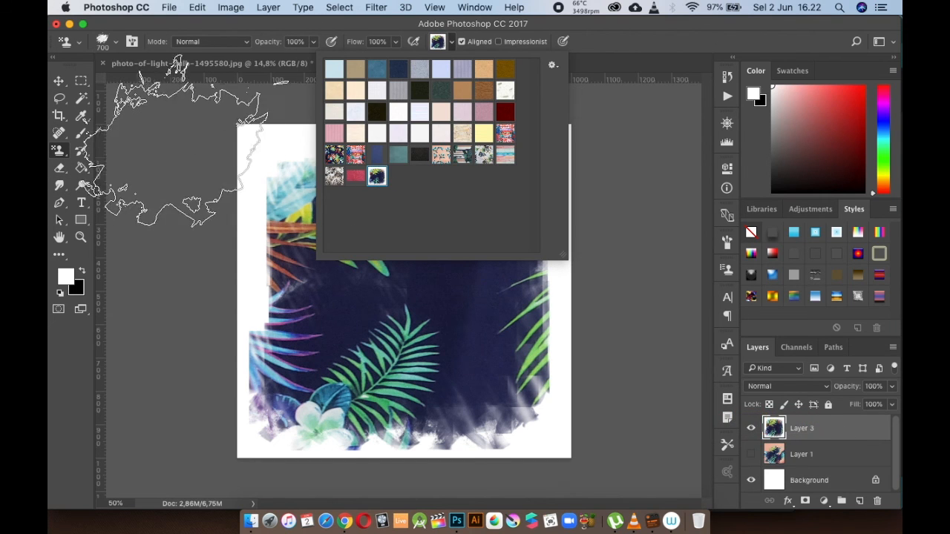
left_click(220, 63)
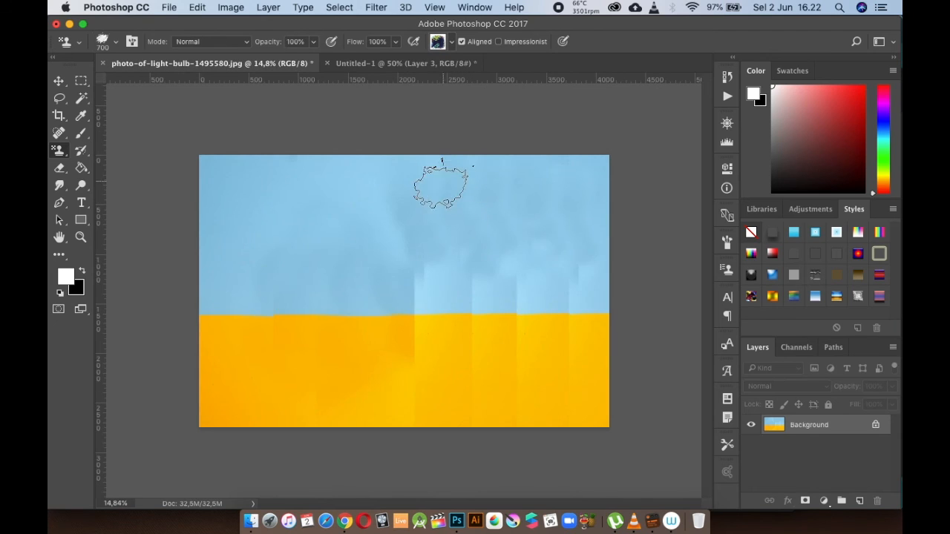
- Create a white 1000 x 1000 px document at 300 ppi and paint the pattern over most of it with a 500 px Pattern Stamp
key("super+n")
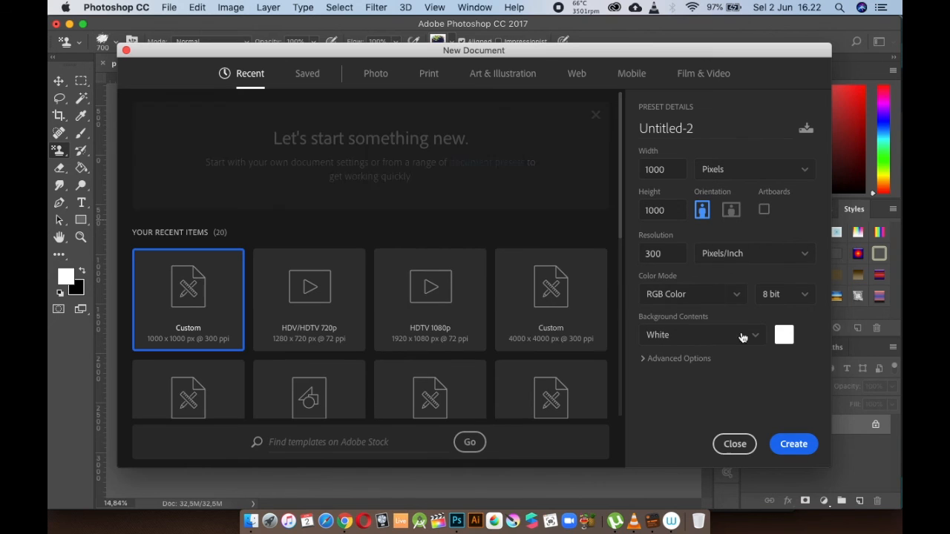
left_click(791, 443)
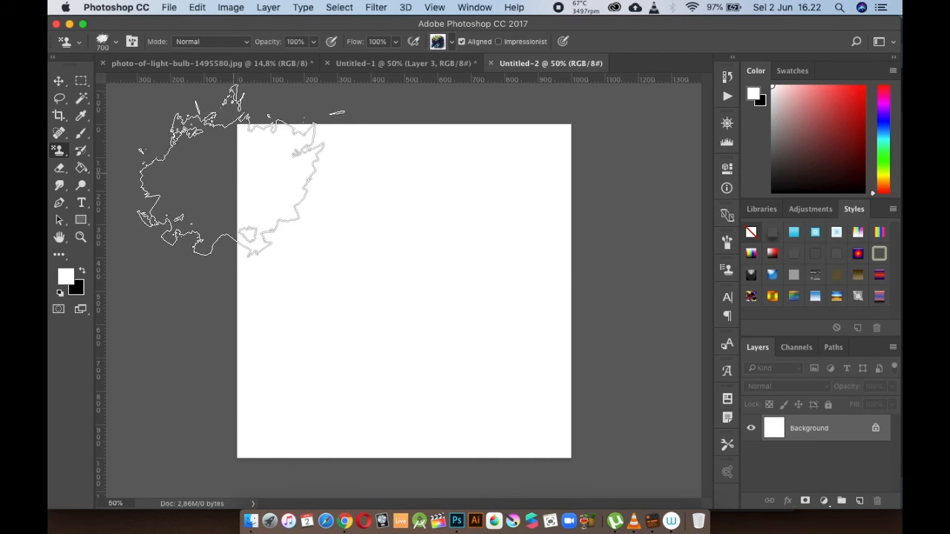
key("bracketleft")
key("bracketleft")
mouse_move(282, 167)
left_mouse_down()
mouse_move(327, 149)
mouse_move(245, 148)
mouse_move(586, 161)
mouse_move(380, 133)
mouse_move(260, 172)
mouse_move(520, 205)
mouse_move(256, 228)
mouse_move(350, 231)
mouse_move(469, 269)
mouse_move(245, 320)
mouse_move(471, 300)
mouse_move(229, 385)
mouse_move(488, 341)
mouse_move(347, 372)
mouse_move(476, 367)
mouse_move(521, 387)
mouse_move(391, 406)
mouse_move(409, 393)
mouse_move(220, 432)
mouse_move(502, 409)
left_mouse_up()
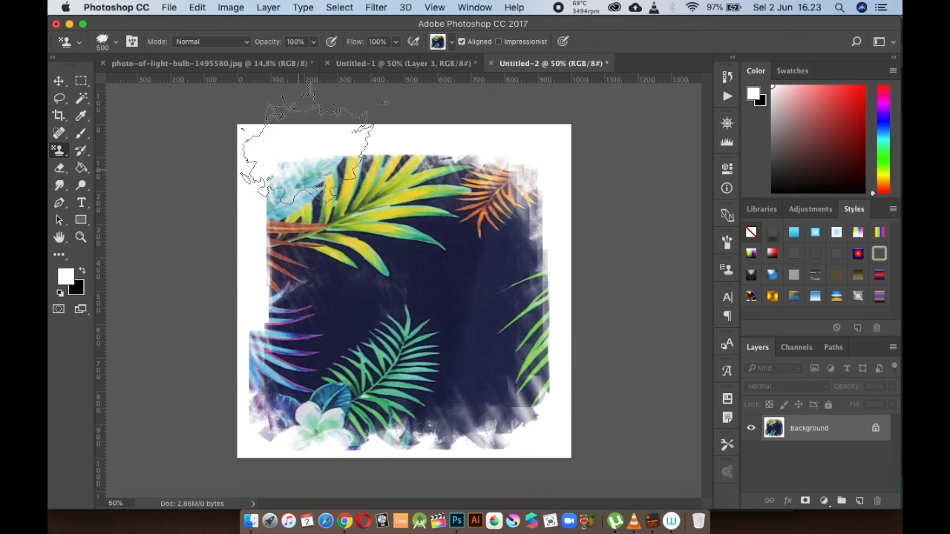
- Compare the painted canvas with the Untitled-1 artwork and look over the Pattern Stamp's available patterns and pattern options
left_click(380, 65)
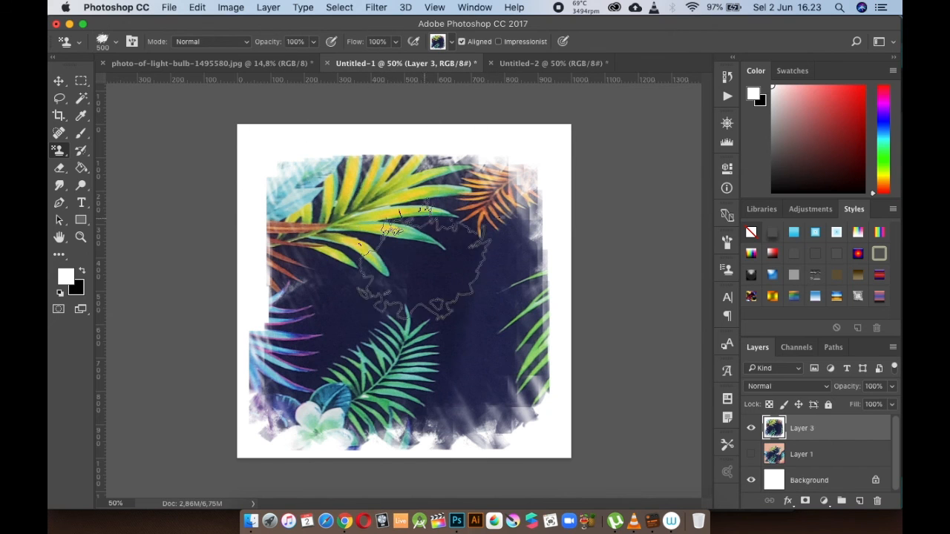
left_click(542, 64)
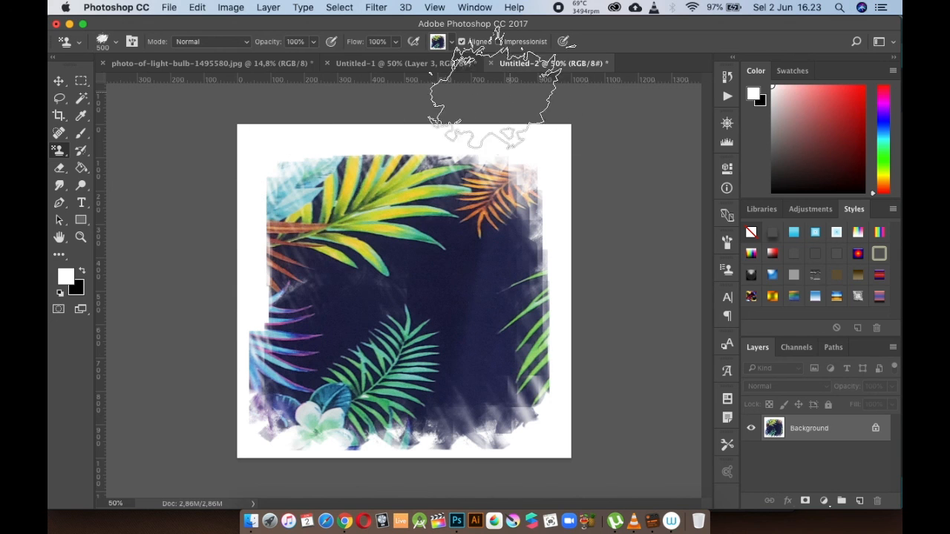
left_click(451, 42)
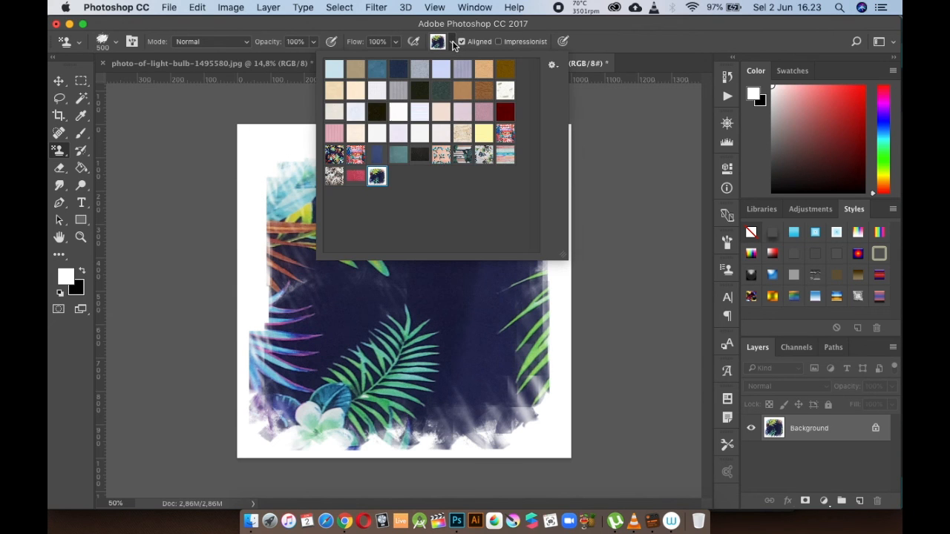
left_click(553, 65)
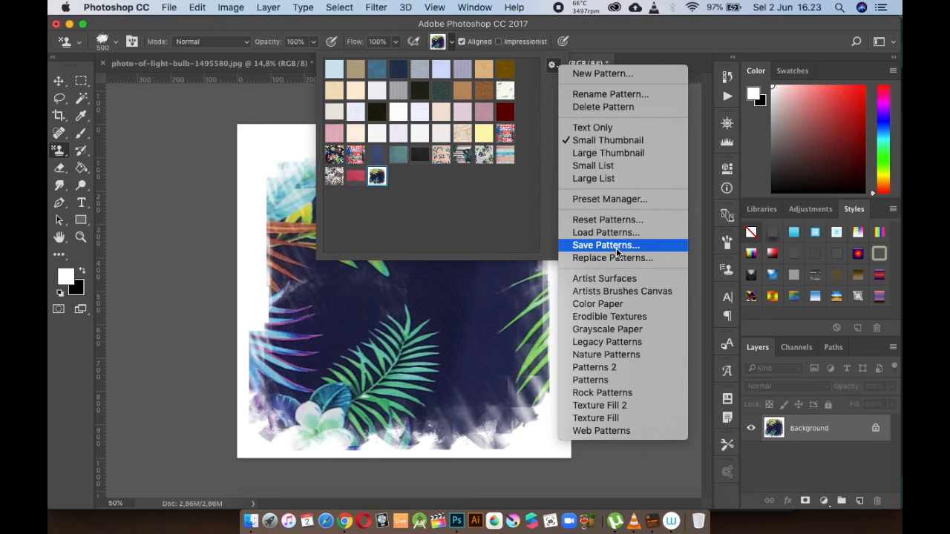
left_click(452, 43)
left_click(450, 44)
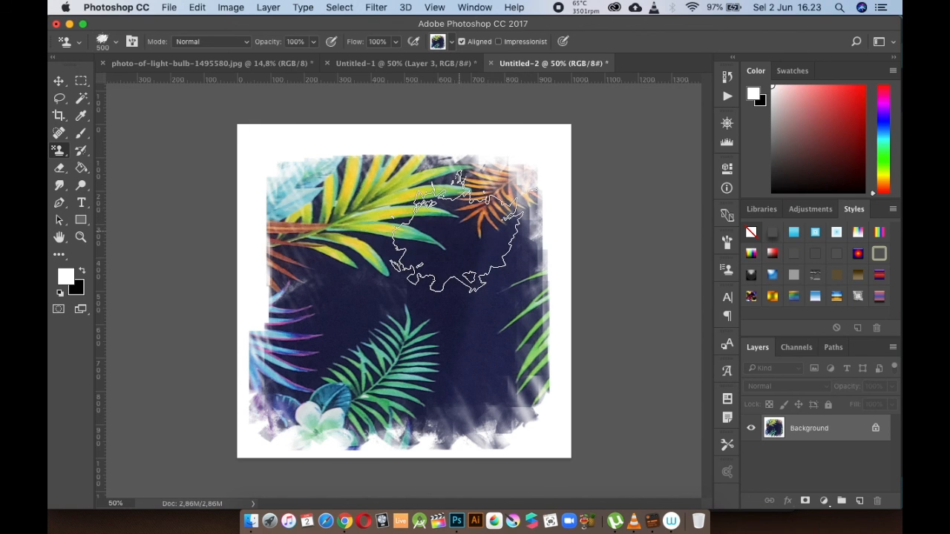
- Switch to the Clone Stamp tool and reduce its brush size to 175 px
left_click(59, 82)
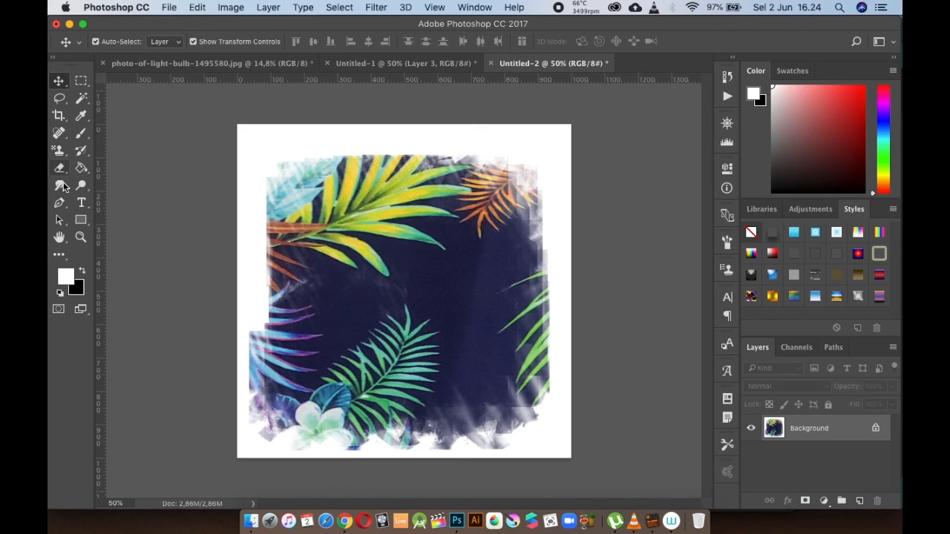
left_click(59, 151)
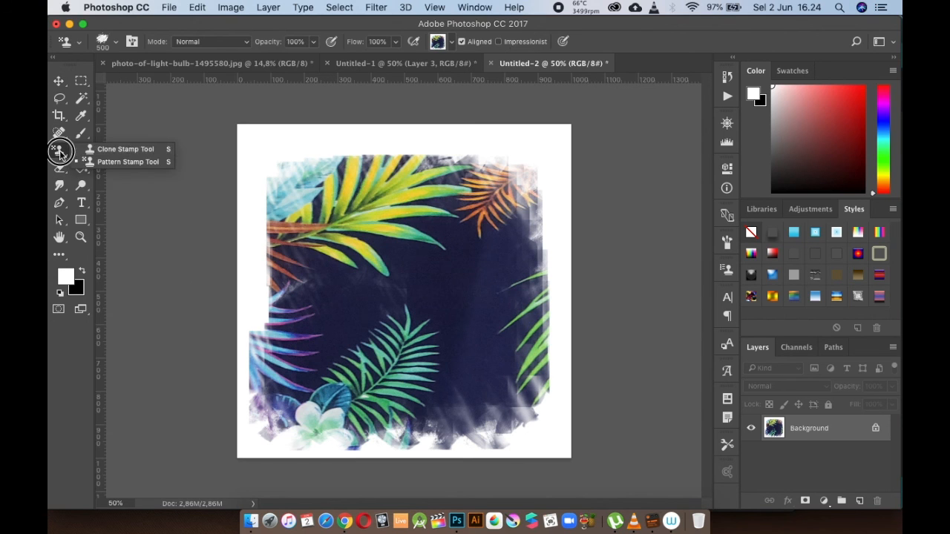
left_click(119, 150)
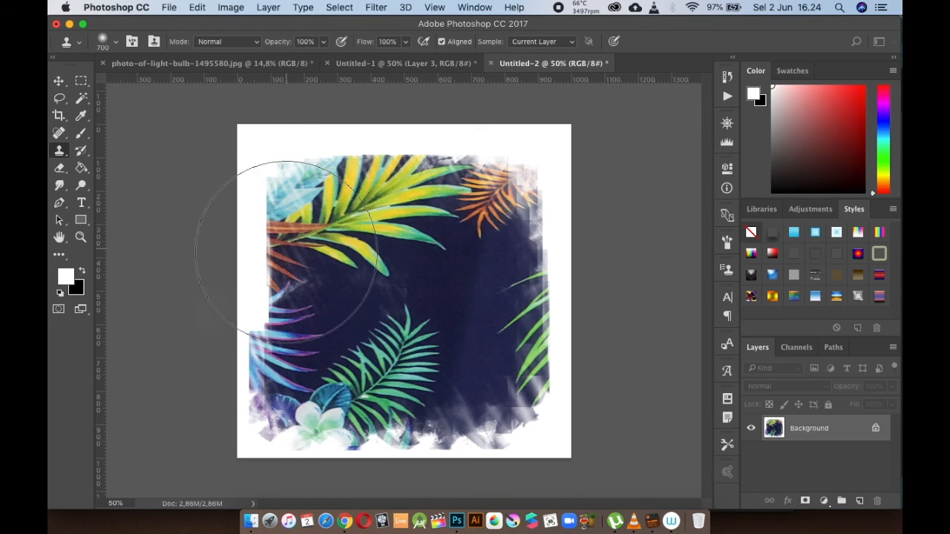
key("bracketleft")
key("bracketleft")
key("bracketleft")
key("bracketleft")
key("bracketleft")
key("bracketleft")
key("bracketleft")
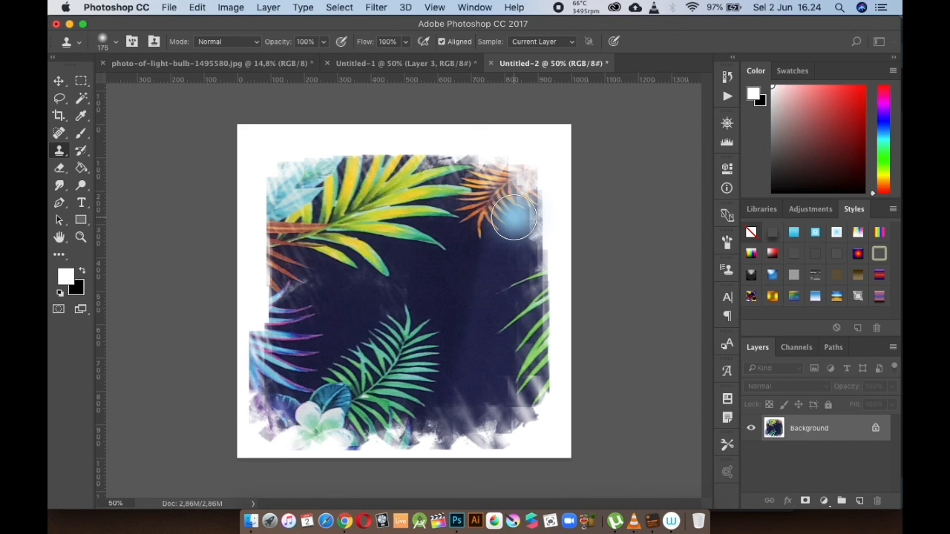
- Try a single Clone Stamp dab on the dark area just below the orange leaf and undo it
left_click(490, 237)
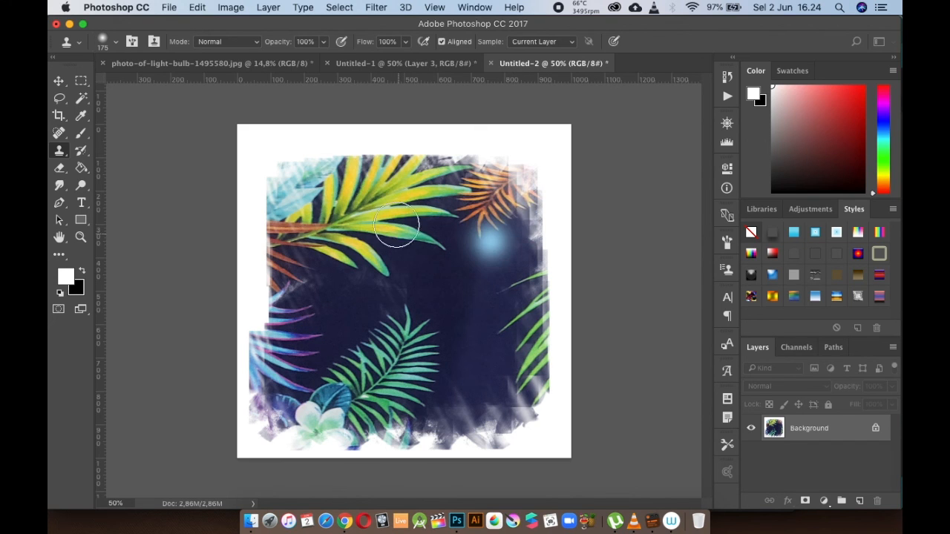
key("super+z")
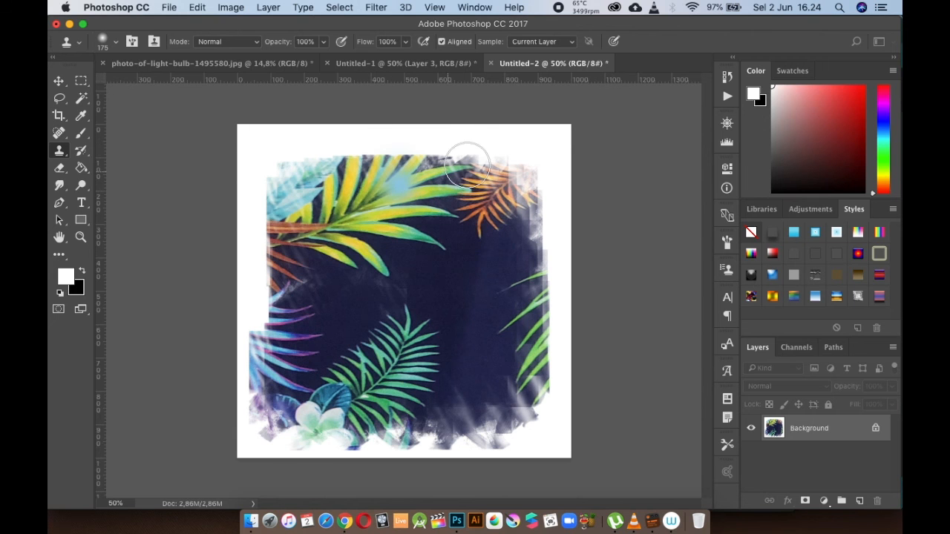